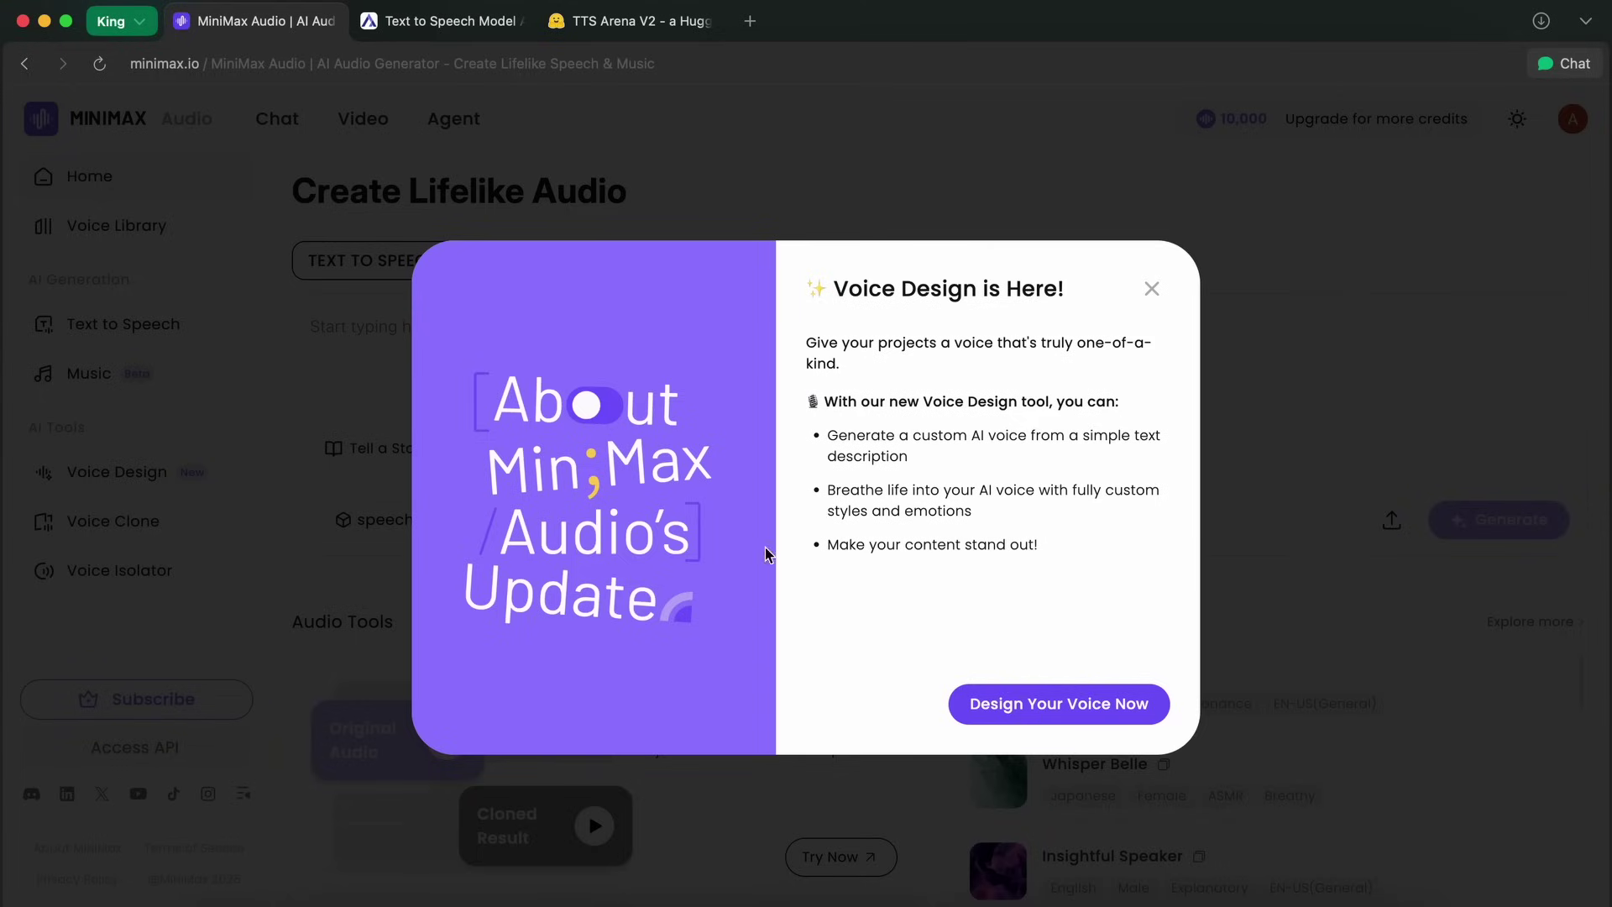
Step: Dismiss the 'Voice Design is Here!' announcement to reveal the home page
{"action": "left_click", "coordinate": [1148, 297]}
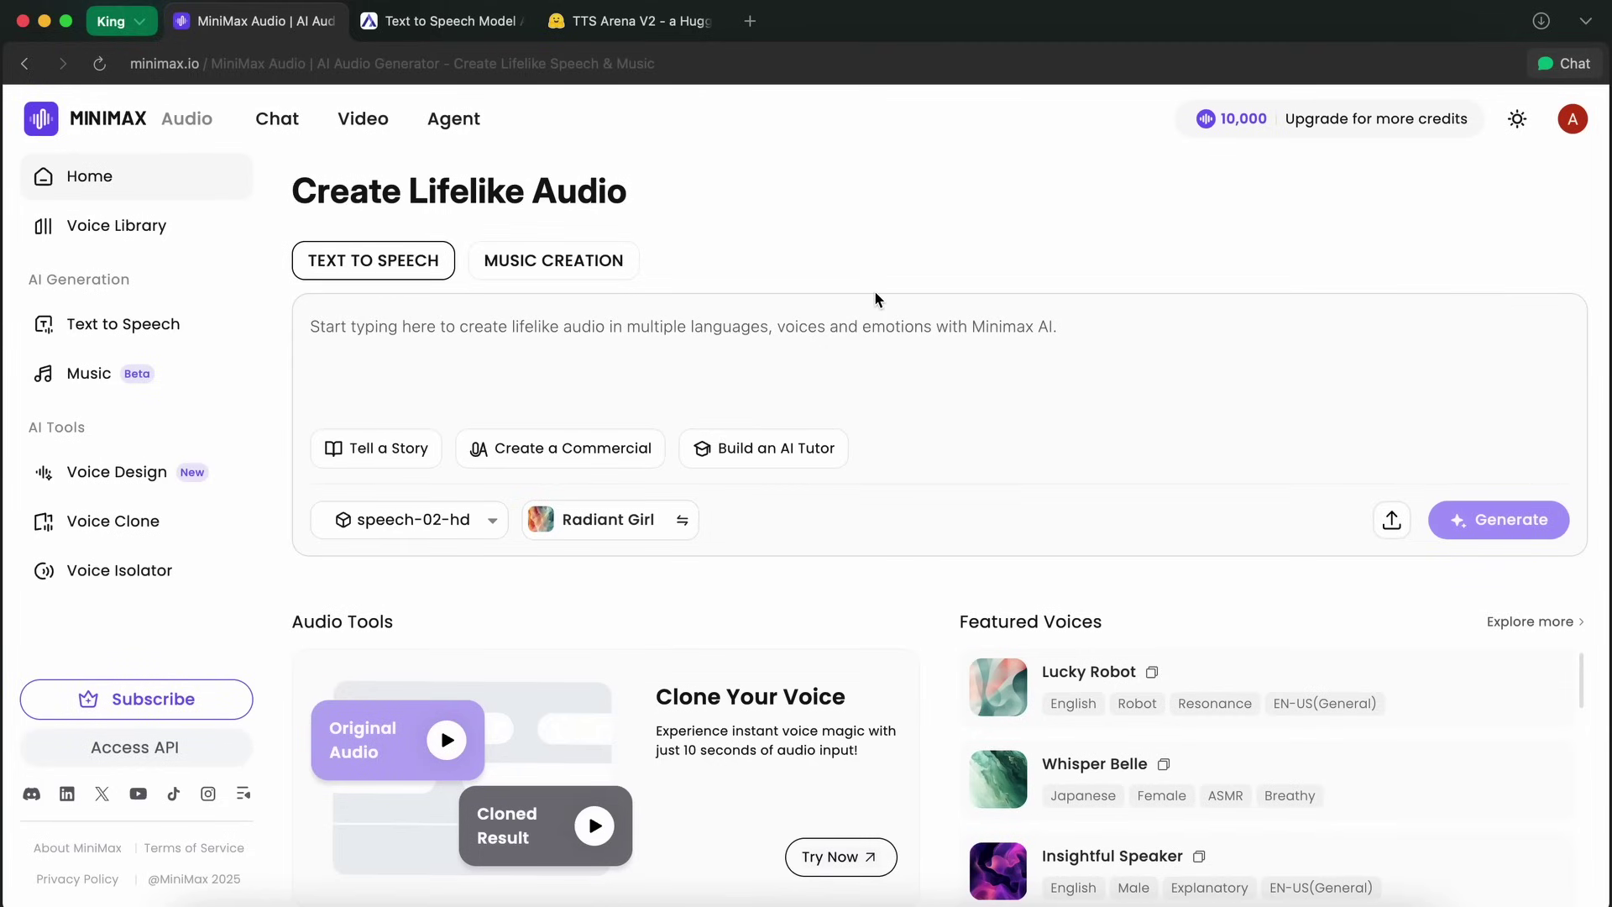
Step: Review the Speech Arena leaderboard led by Speech-02-HD, then bring up TTS Arena V2
{"action": "left_click", "coordinate": [468, 26]}
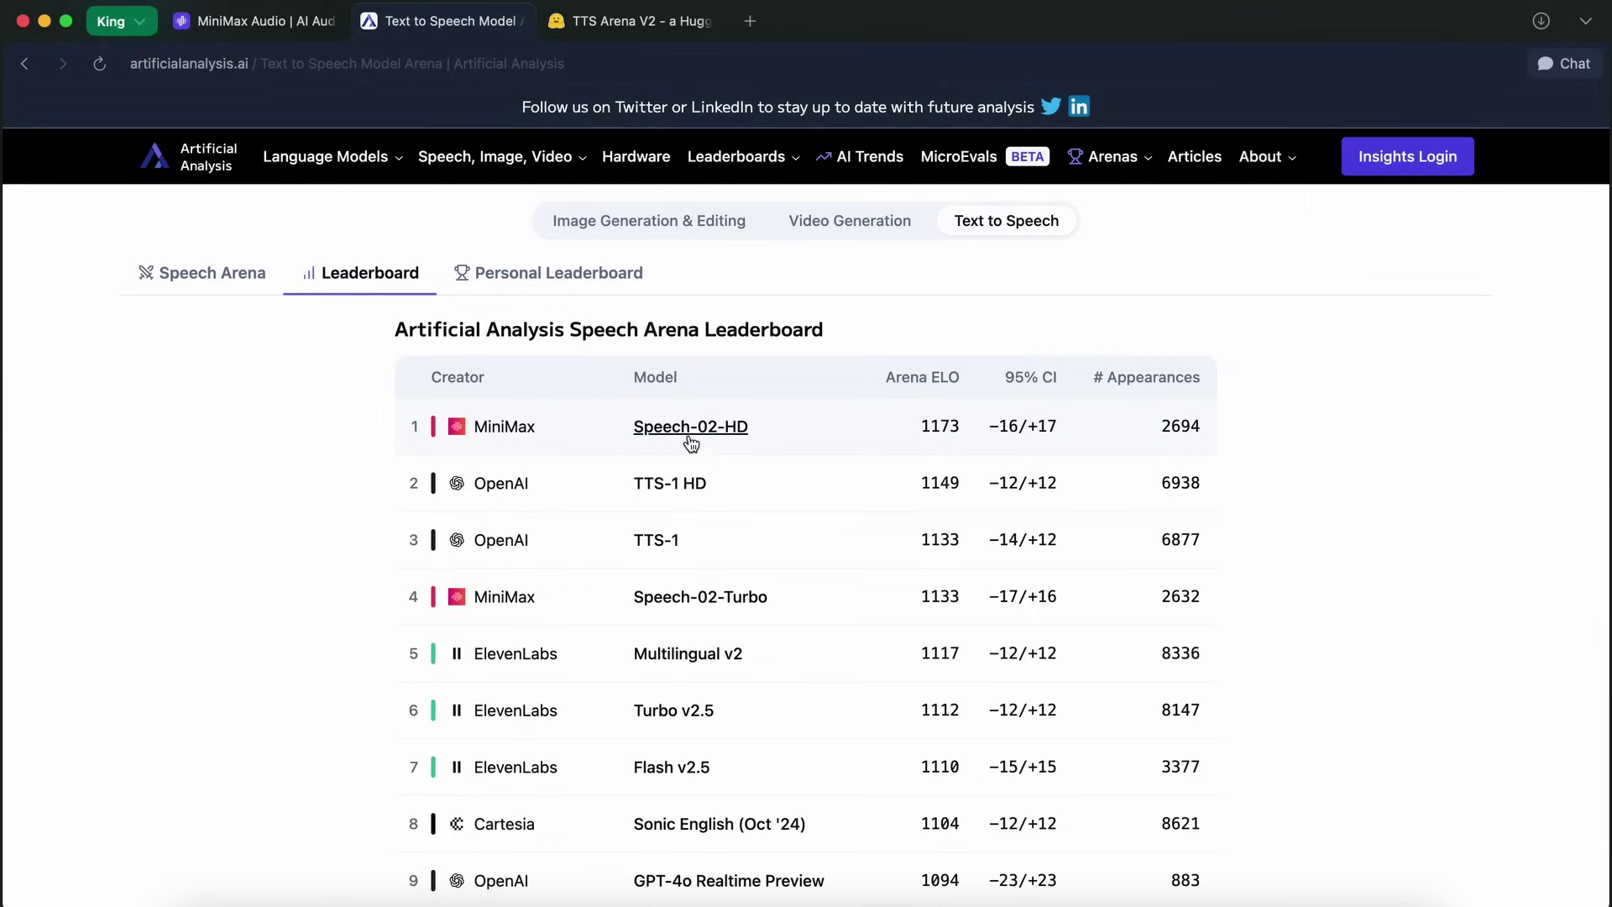
{"action": "mouse_move", "coordinate": [631, 20]}
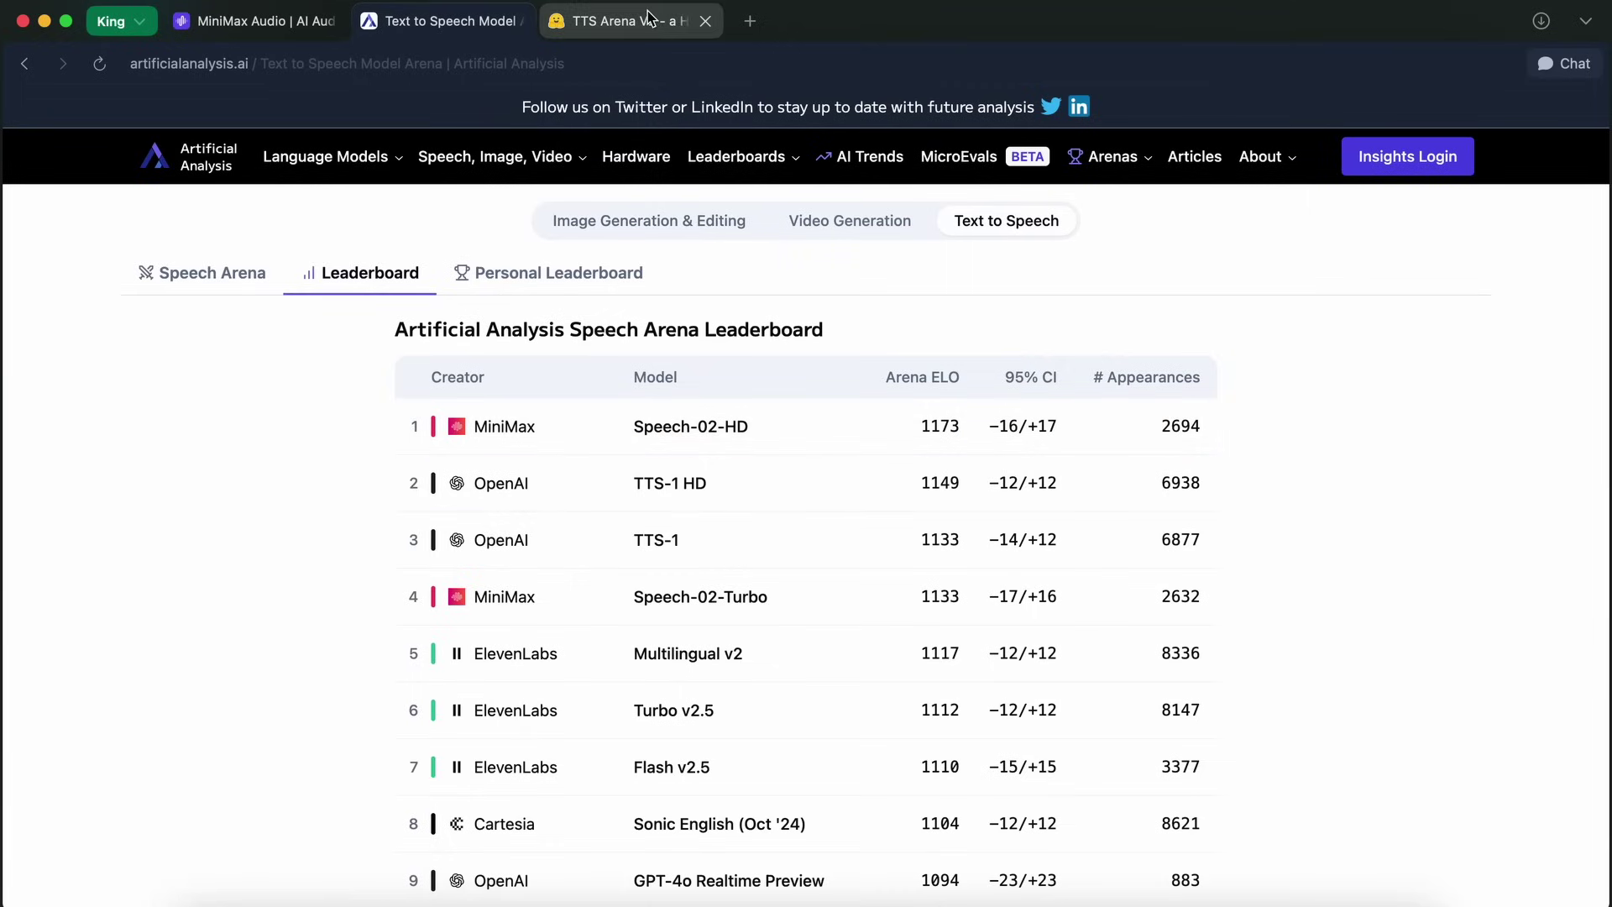
{"action": "left_click", "coordinate": [647, 20]}
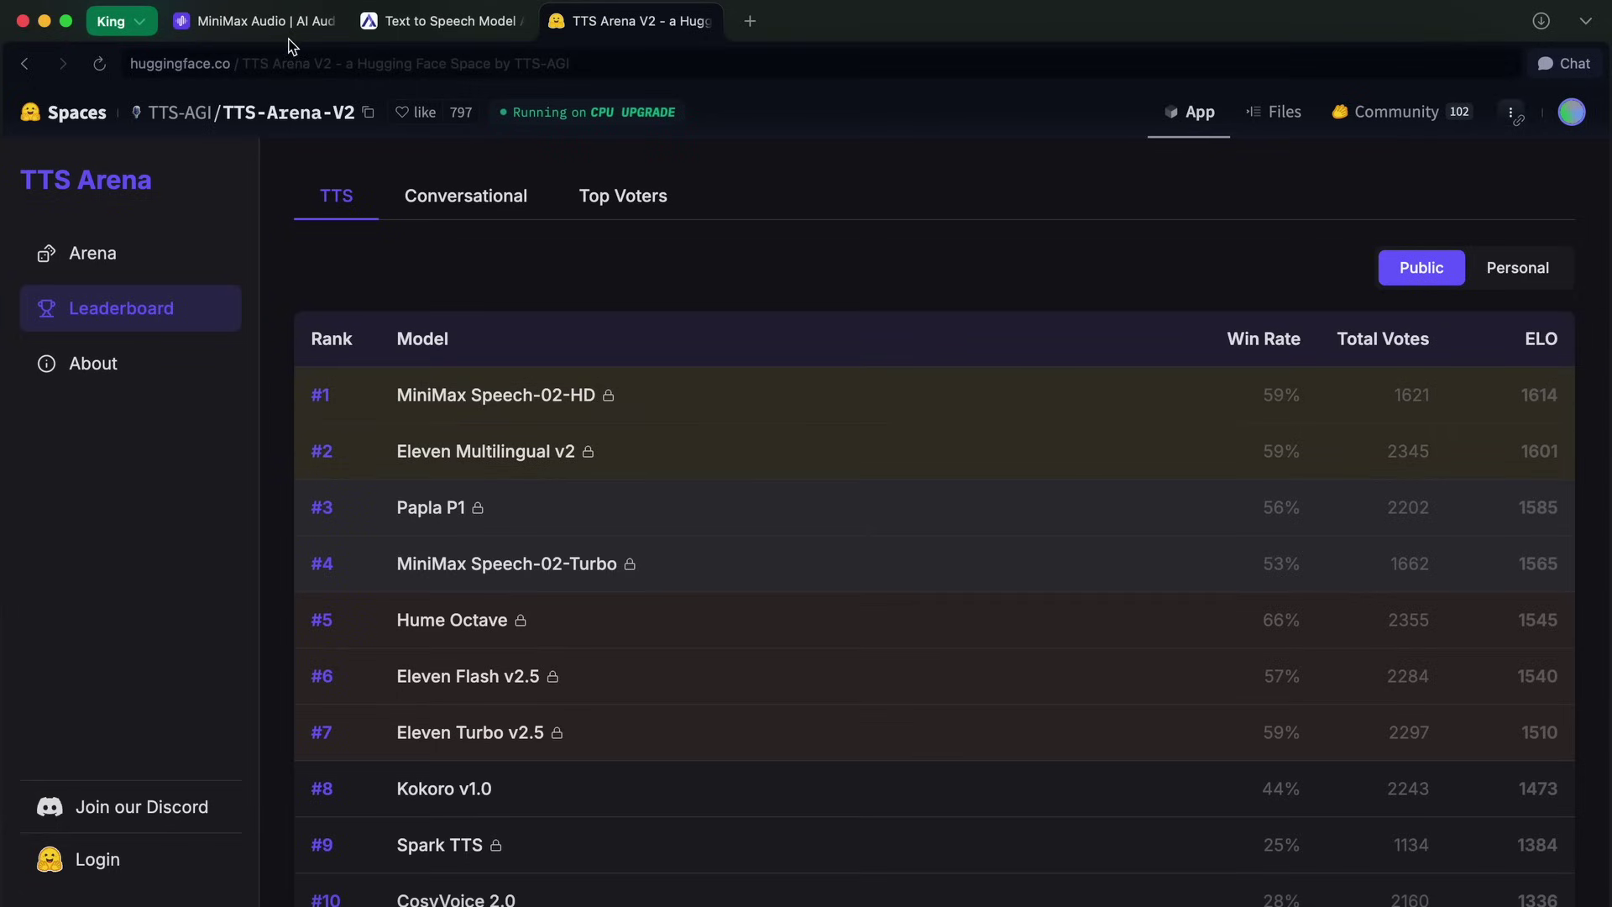
Step: Return from the Hugging Face TTS Arena to the MiniMax Audio home page
{"action": "left_click", "coordinate": [258, 20]}
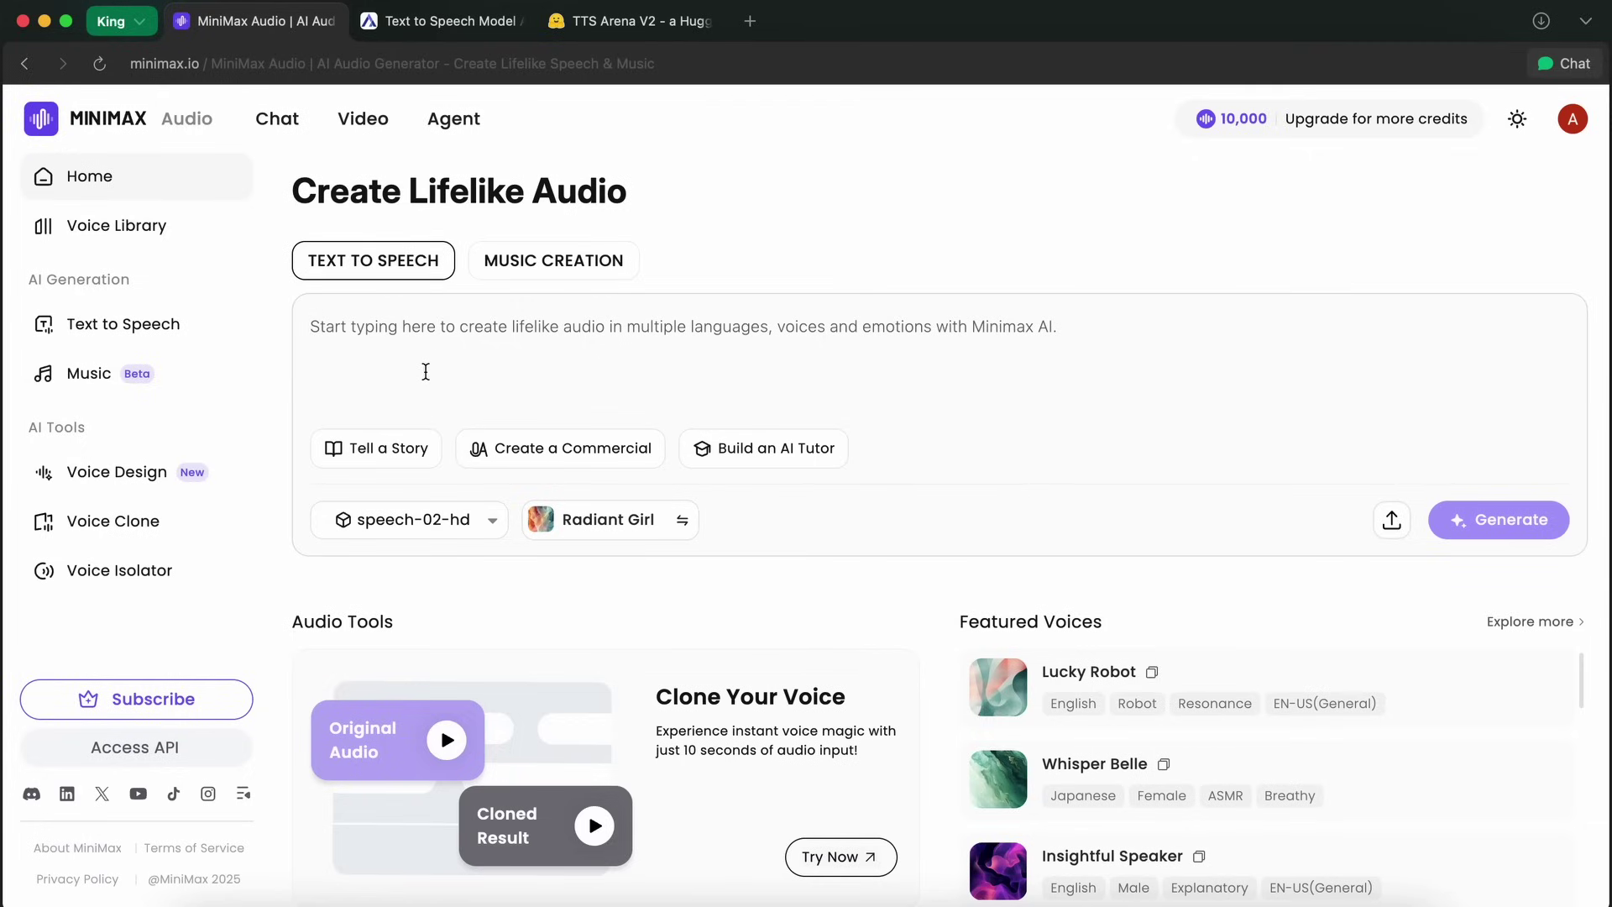
Step: Bring up the document upload / URL import dialog, then close it without importing
{"action": "left_click", "coordinate": [1393, 526]}
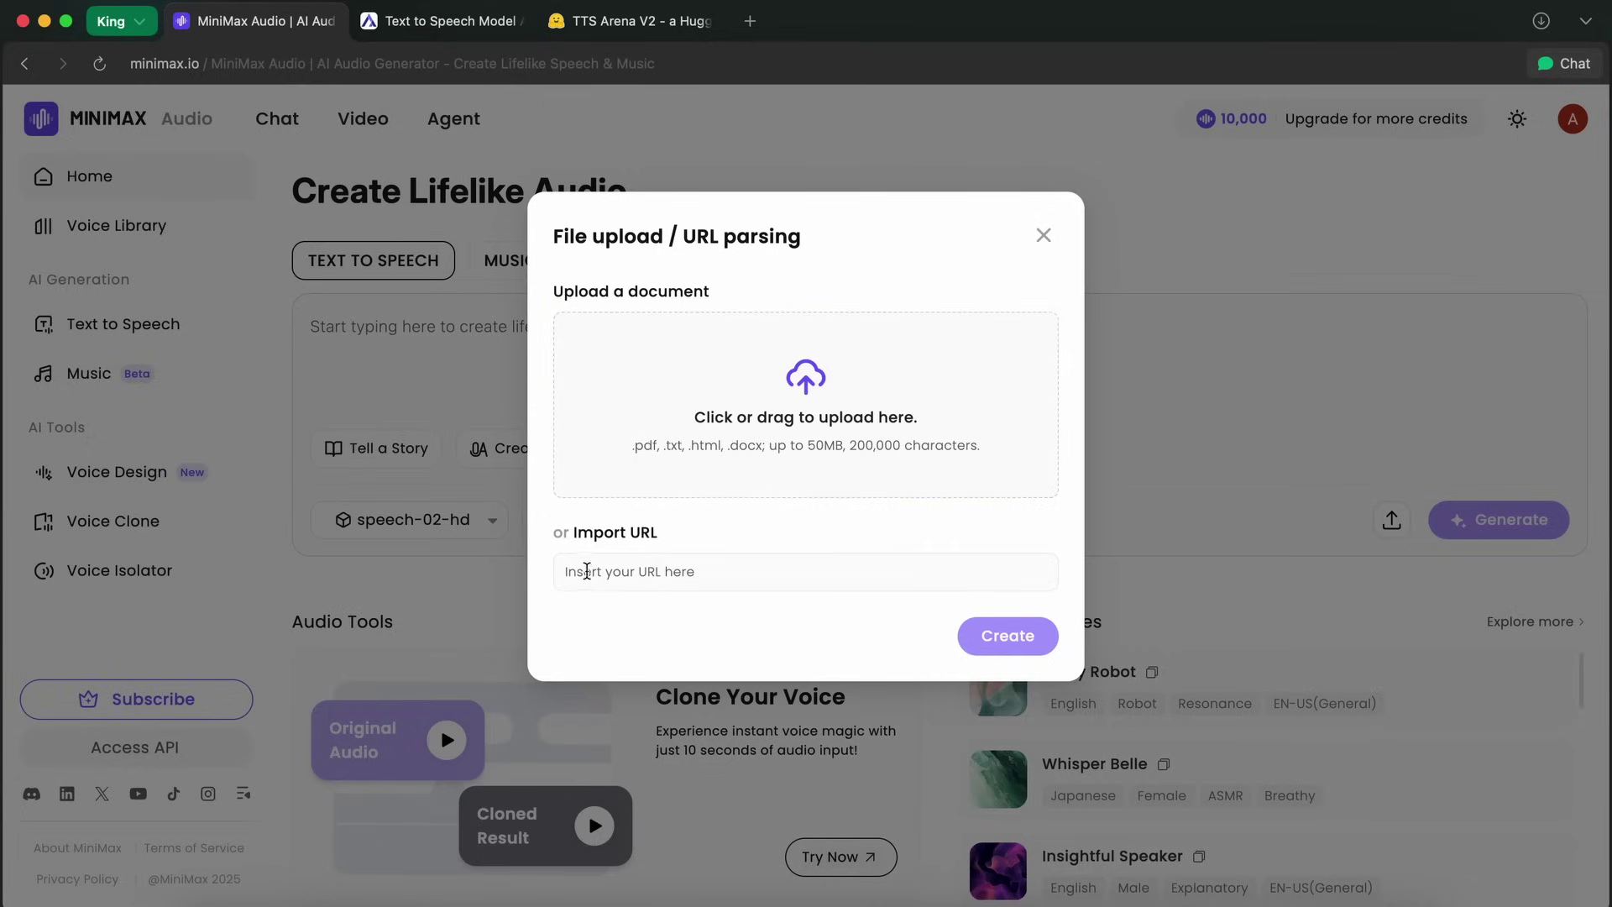
{"action": "left_click", "coordinate": [622, 577]}
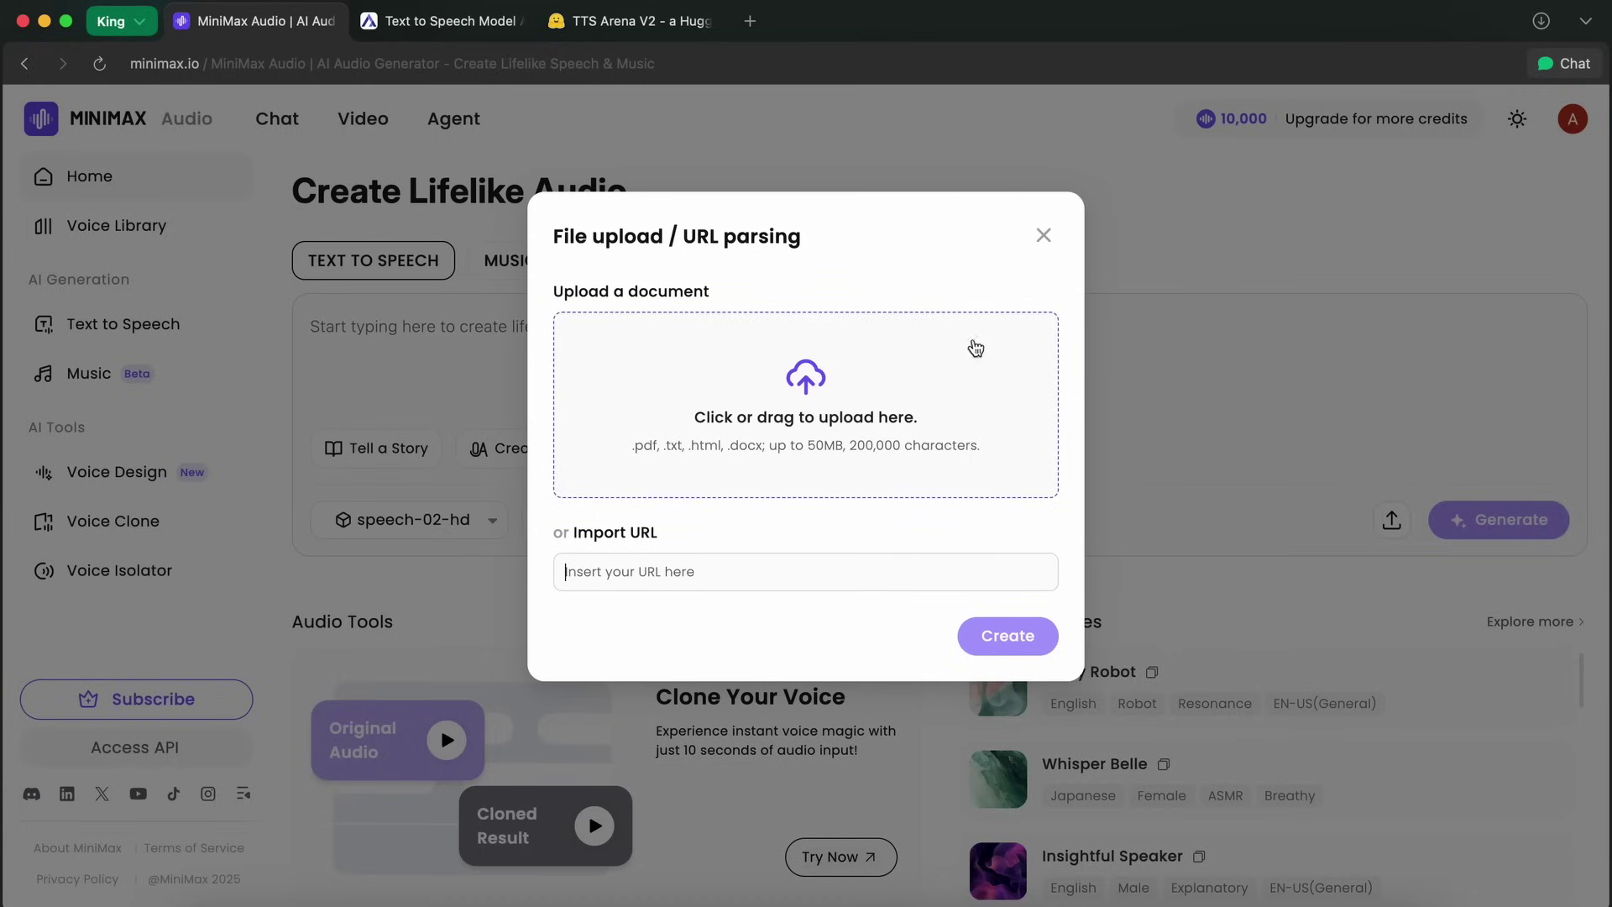
{"action": "left_click", "coordinate": [1043, 236]}
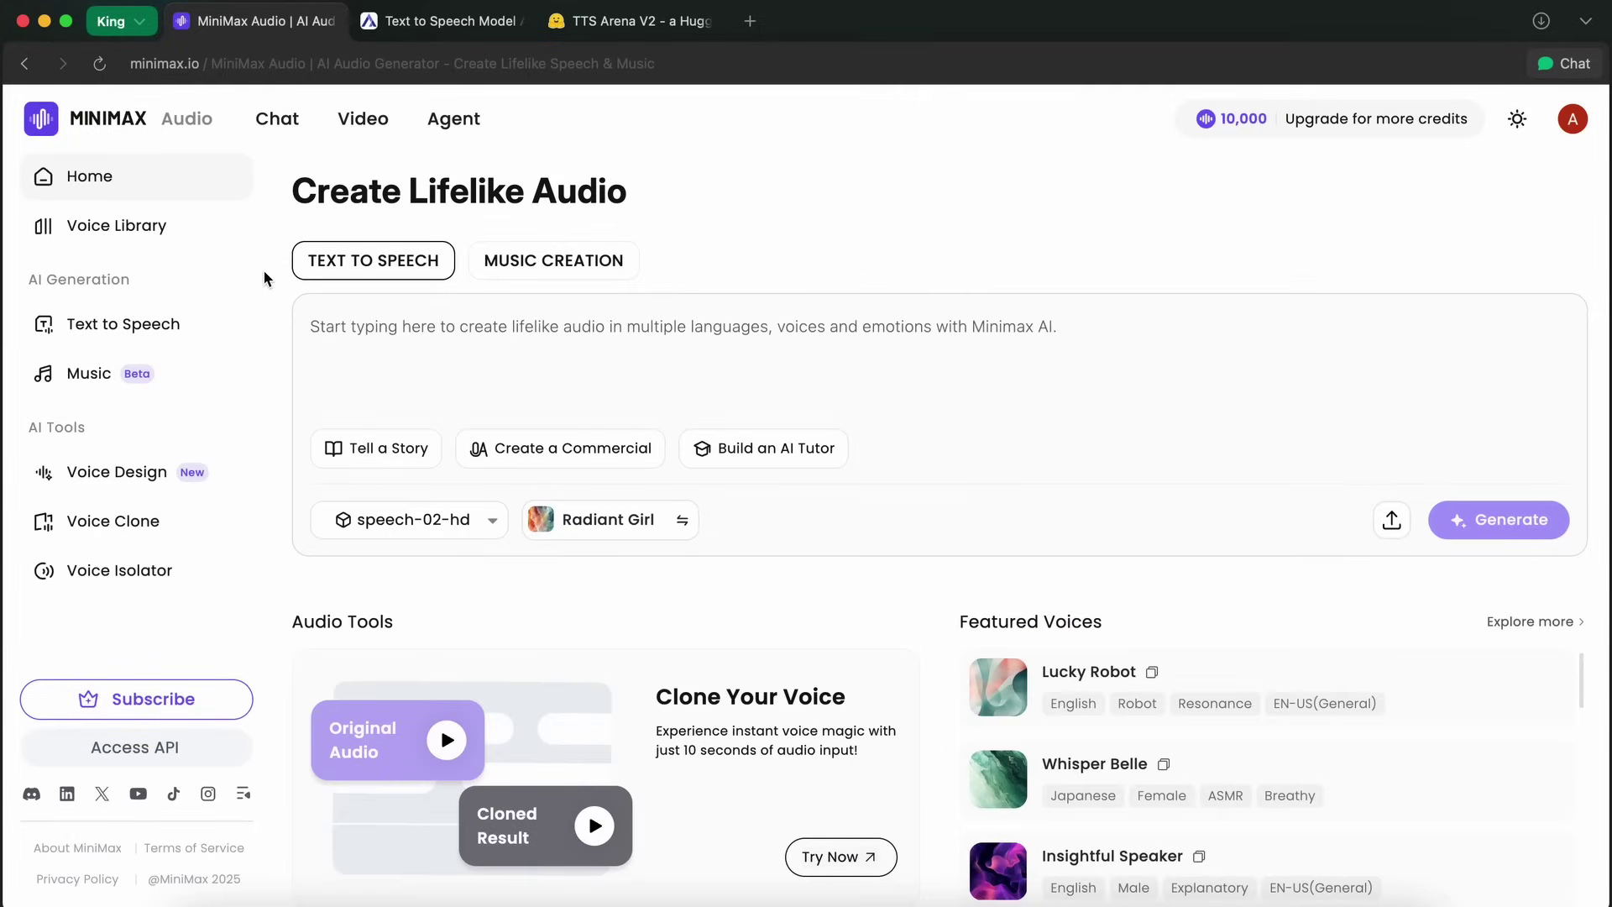
Step: Browse the Voice Library and peek at its Language, Accent, Gender and Age filters without selecting
{"action": "left_click", "coordinate": [95, 234]}
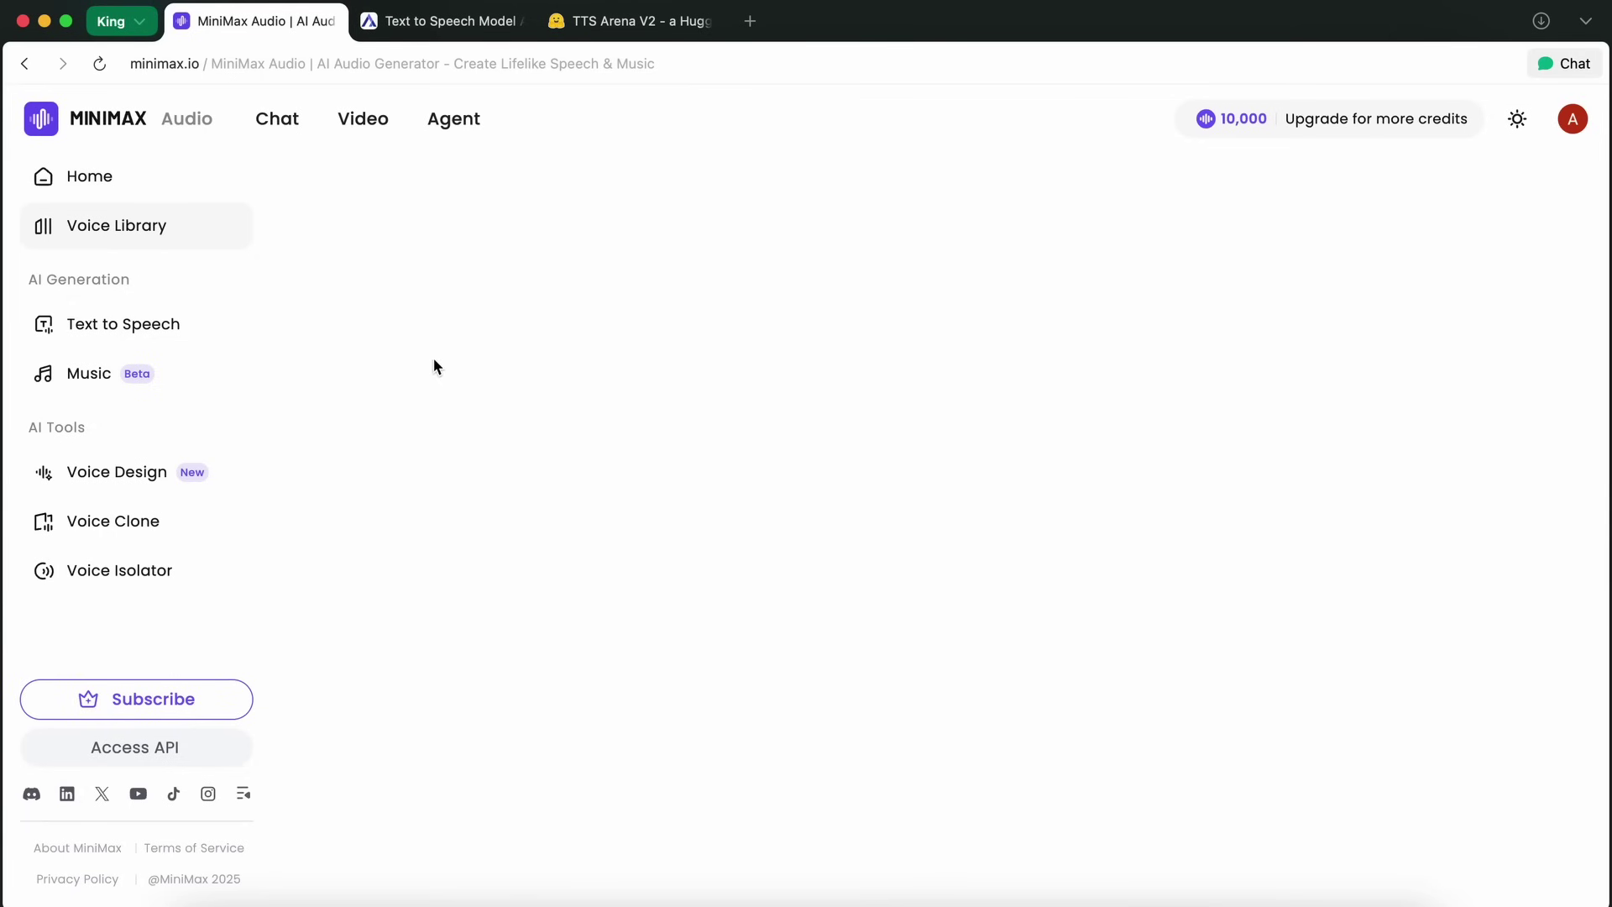
{"action": "scroll", "coordinate": [479, 498], "scroll_direction": "down", "scroll_amount": 2}
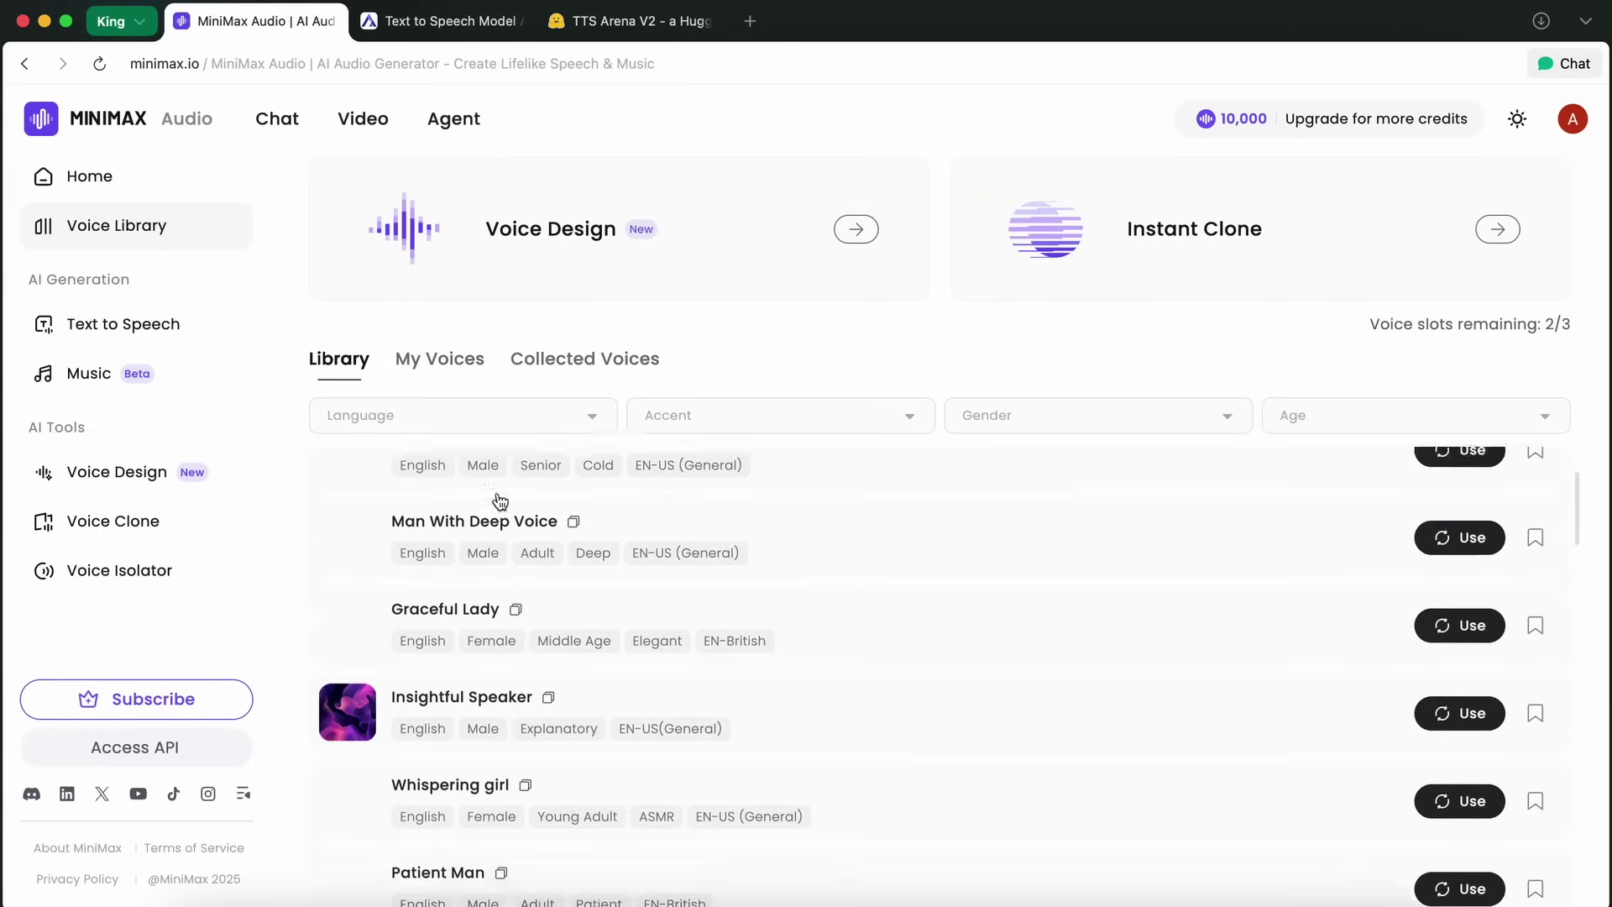
{"action": "scroll", "coordinate": [499, 501], "scroll_direction": "down", "scroll_amount": 2}
{"action": "scroll", "coordinate": [499, 499], "scroll_direction": "down", "scroll_amount": 4}
{"action": "scroll", "coordinate": [498, 500], "scroll_direction": "down", "scroll_amount": 2}
{"action": "scroll", "coordinate": [500, 500], "scroll_direction": "down", "scroll_amount": 2}
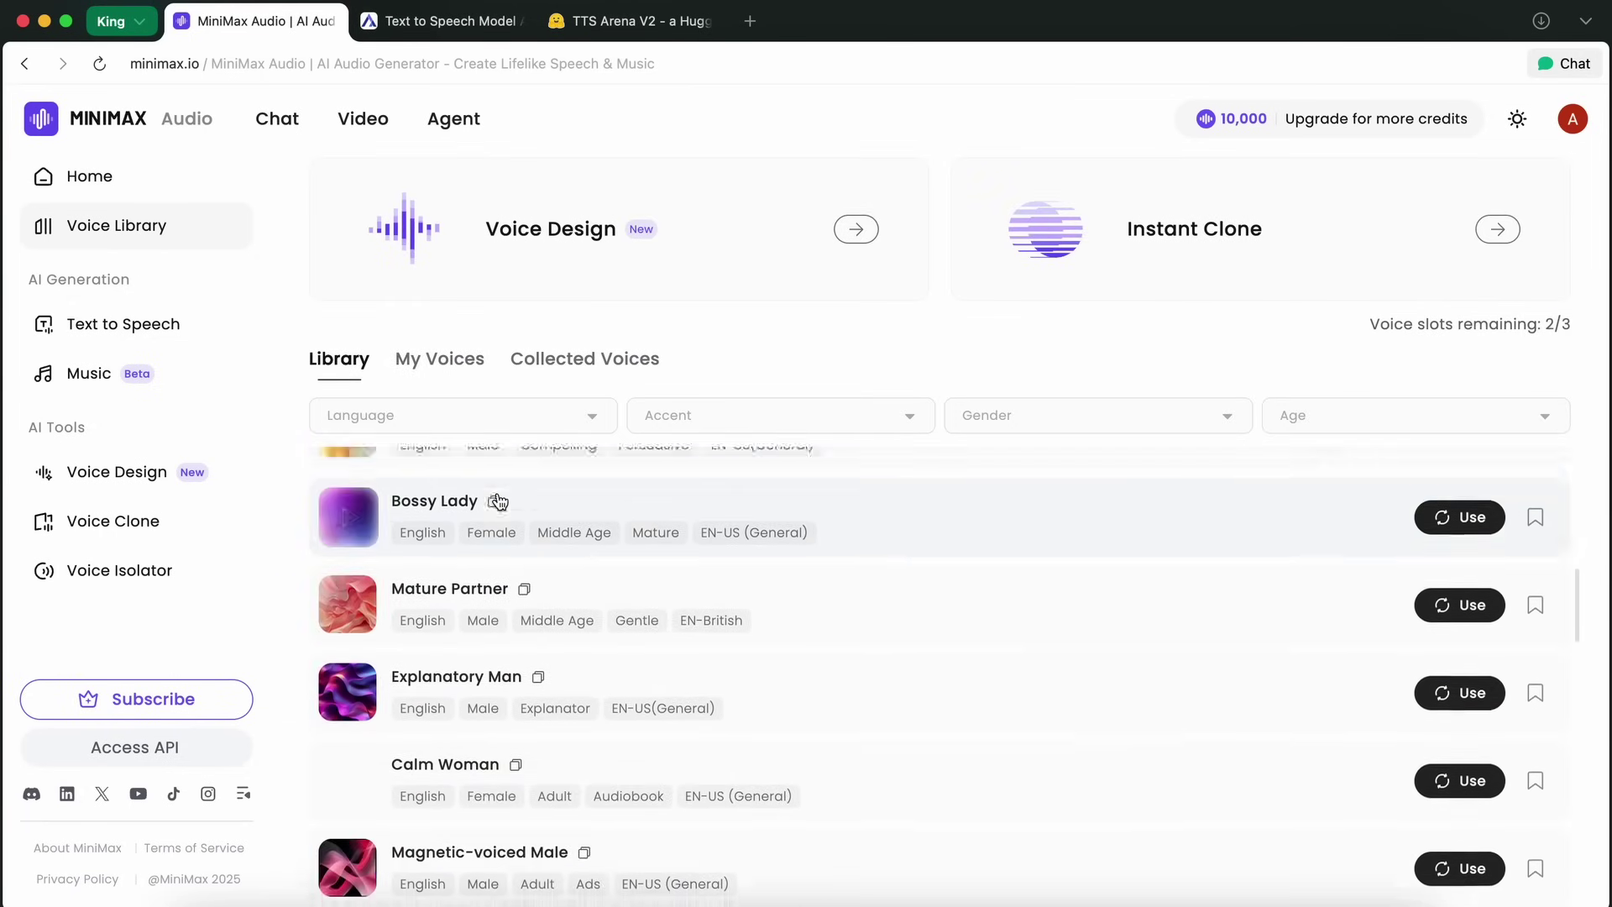
{"action": "scroll", "coordinate": [499, 500], "scroll_direction": "down", "scroll_amount": 4}
{"action": "left_click", "coordinate": [551, 417]}
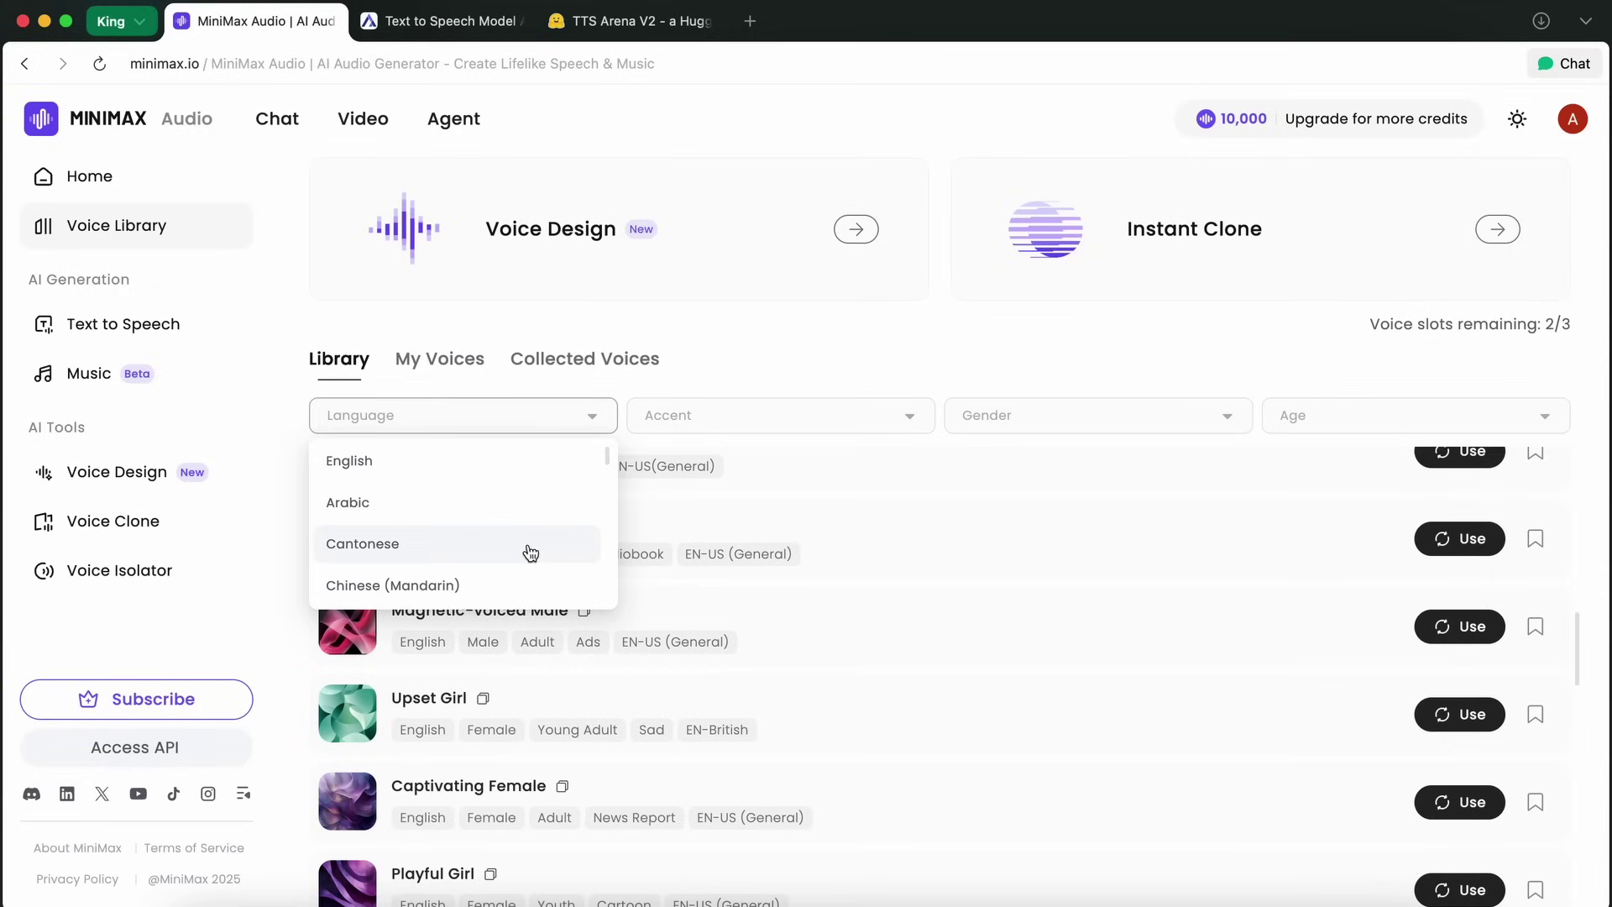
{"action": "left_click", "coordinate": [702, 420]}
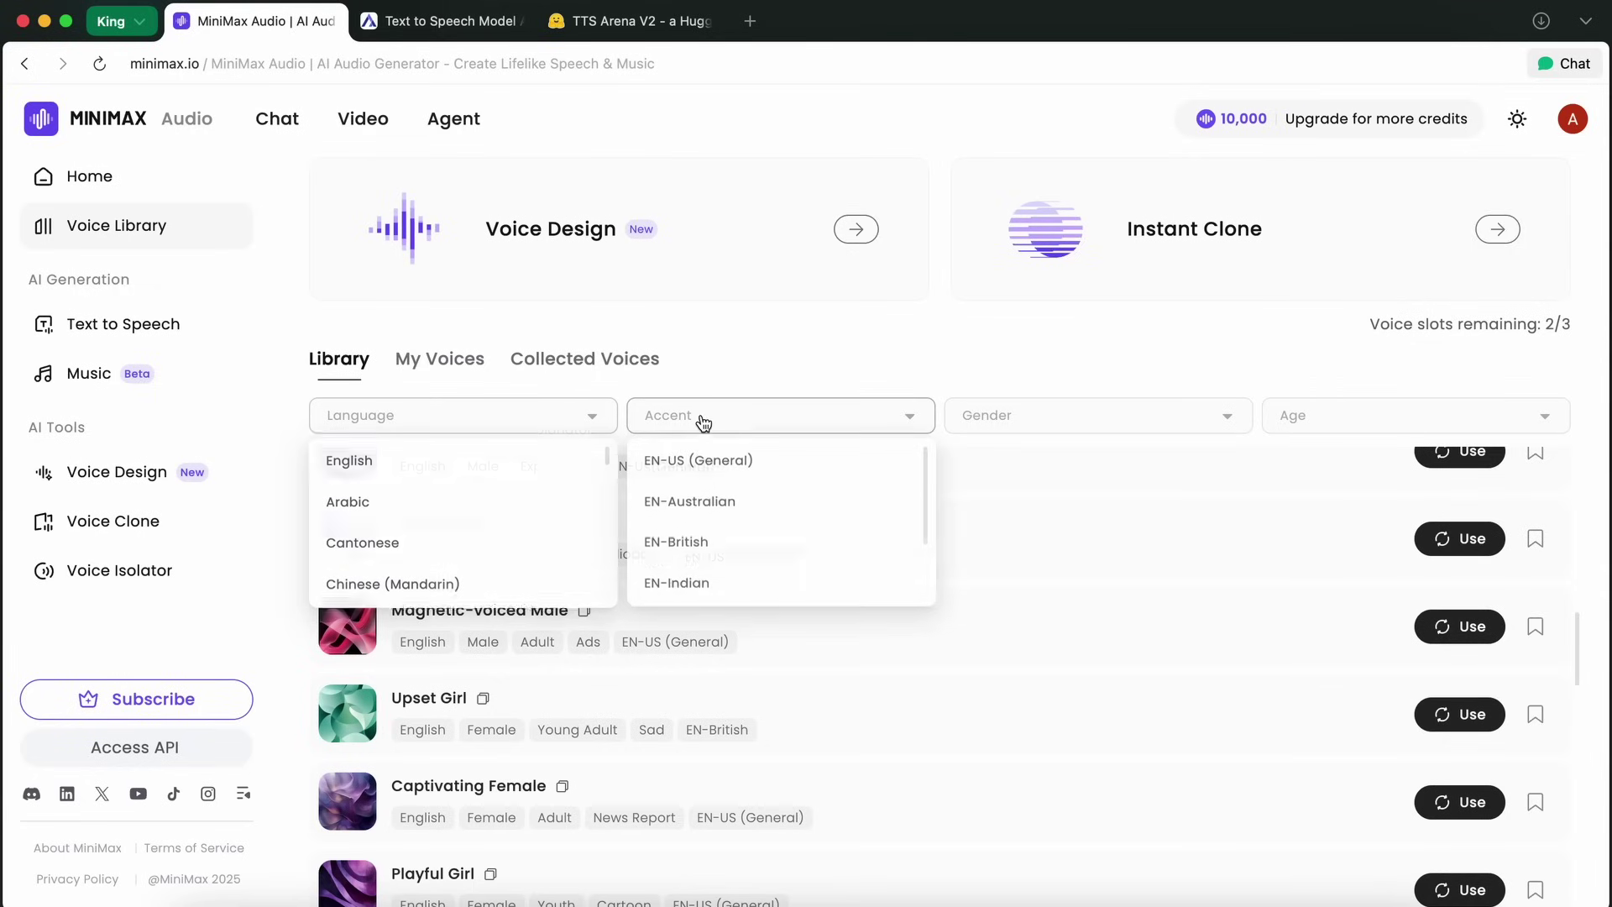
{"action": "left_click", "coordinate": [1021, 417]}
{"action": "left_click", "coordinate": [1308, 419]}
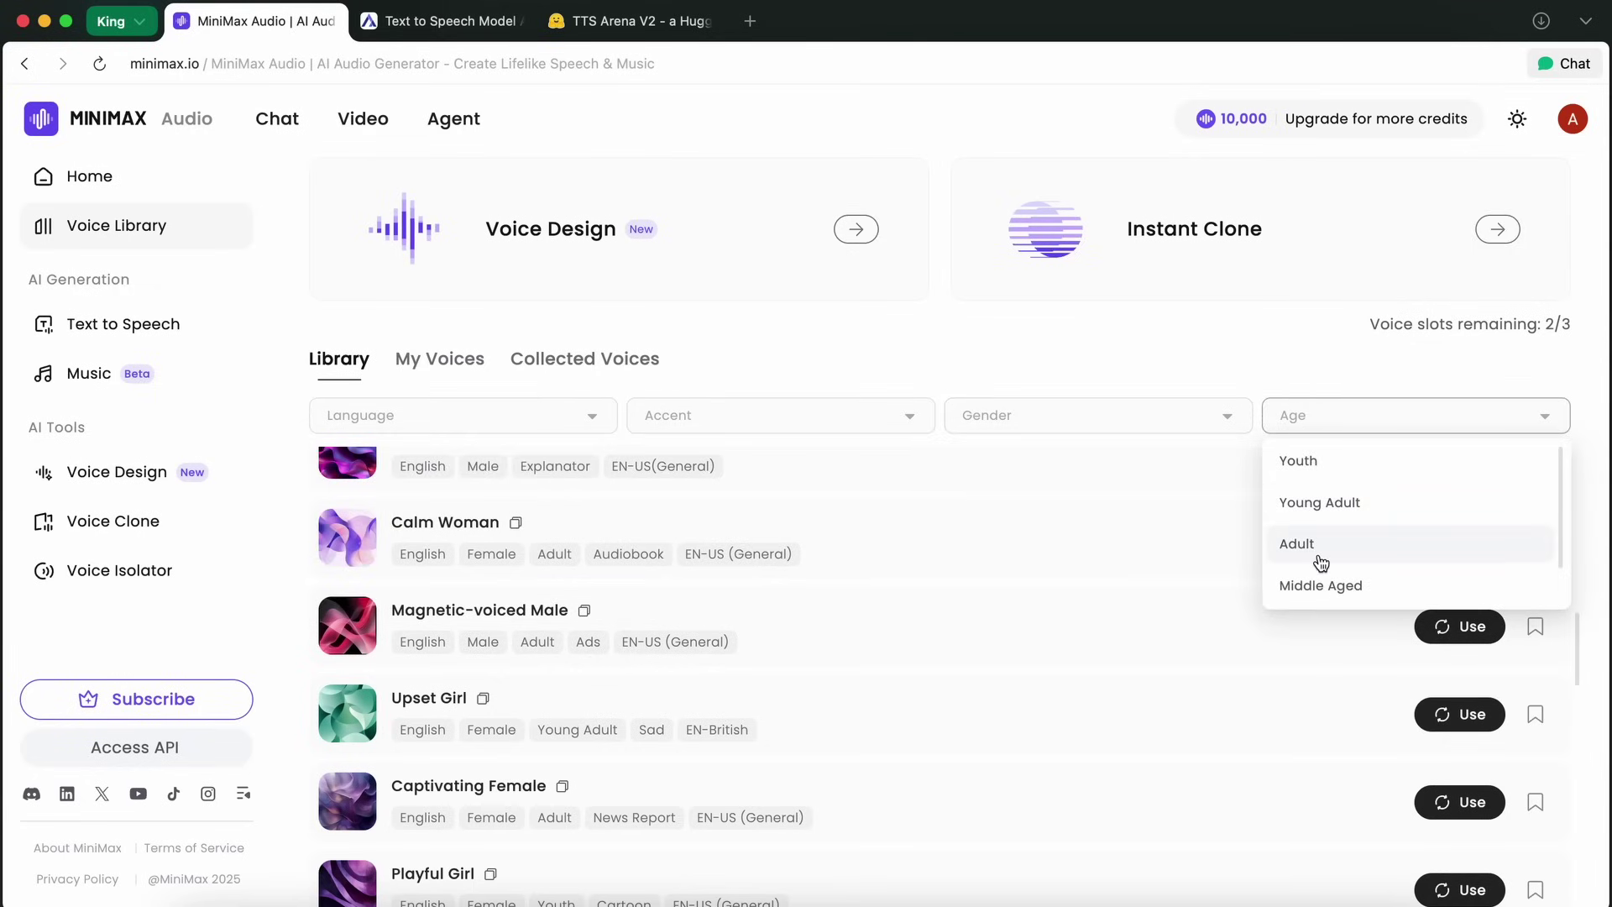
{"action": "left_click", "coordinate": [1221, 365]}
{"action": "scroll", "coordinate": [759, 619], "scroll_direction": "up", "scroll_amount": 2}
{"action": "scroll", "coordinate": [703, 632], "scroll_direction": "up", "scroll_amount": 3}
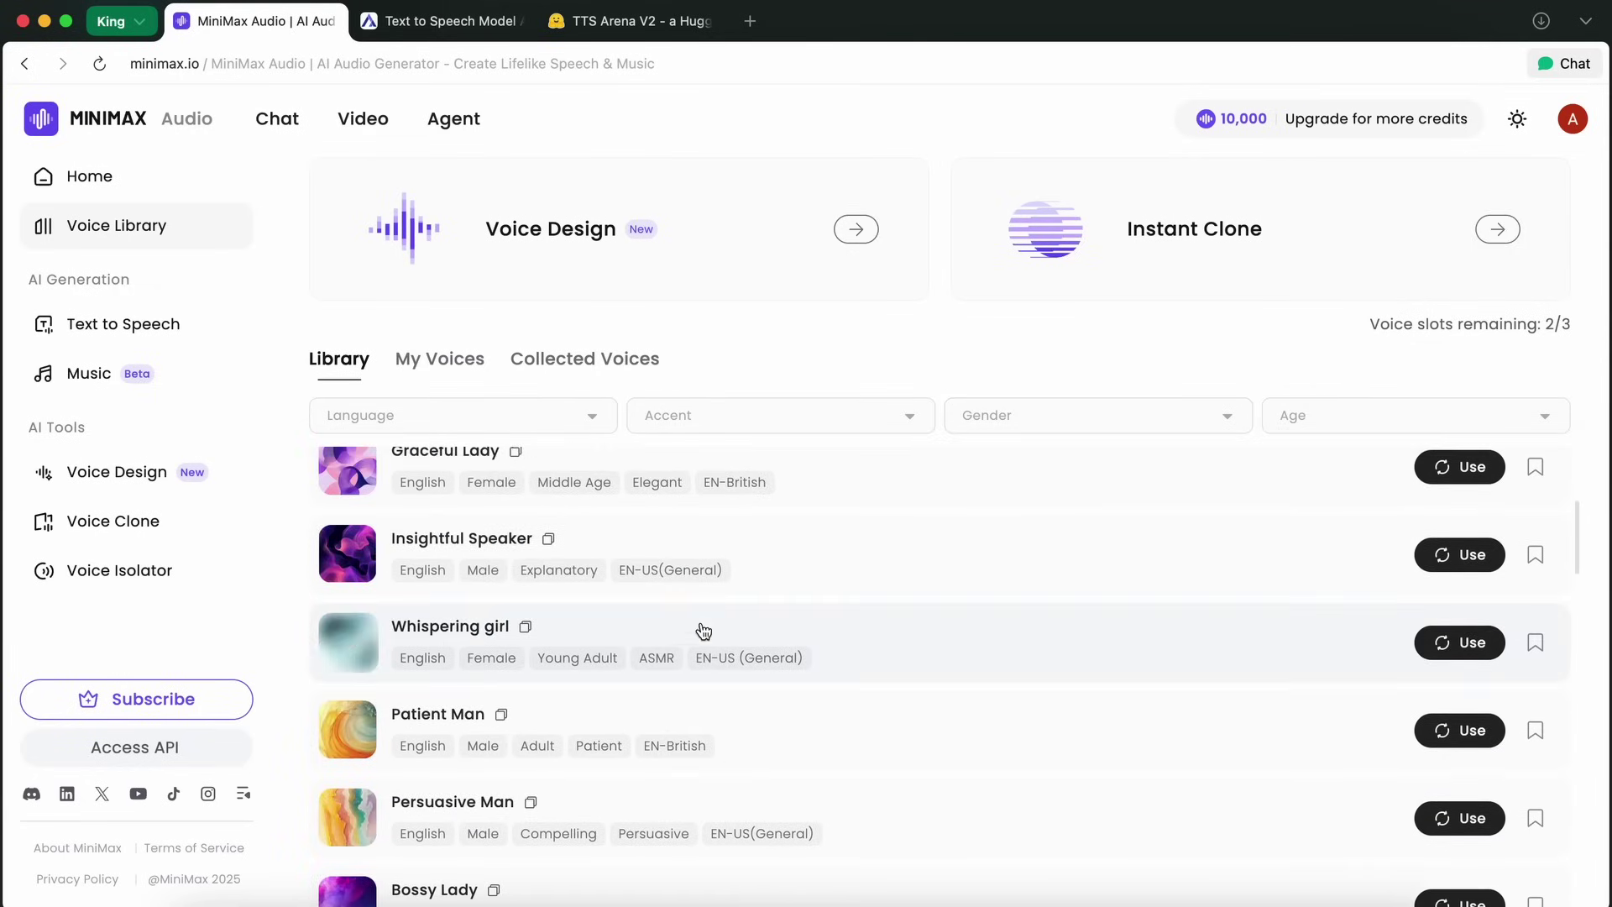
{"action": "scroll", "coordinate": [703, 631], "scroll_direction": "up", "scroll_amount": 2}
{"action": "scroll", "coordinate": [712, 618], "scroll_direction": "down", "scroll_amount": 2}
{"action": "scroll", "coordinate": [711, 618], "scroll_direction": "down", "scroll_amount": 3}
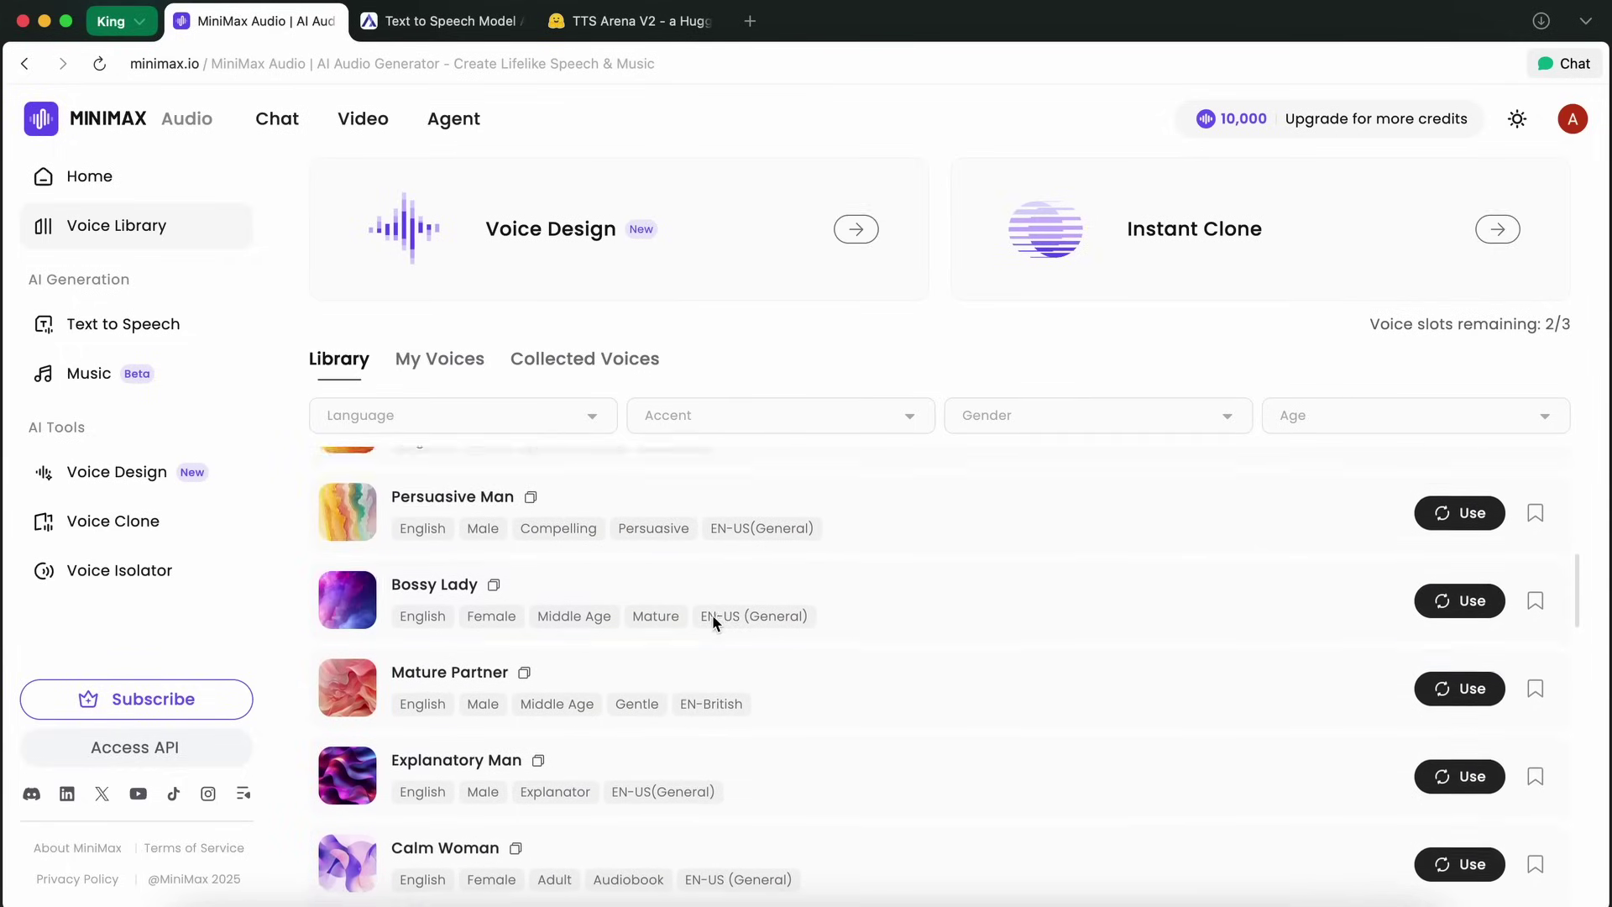
{"action": "scroll", "coordinate": [712, 616], "scroll_direction": "down", "scroll_amount": 5}
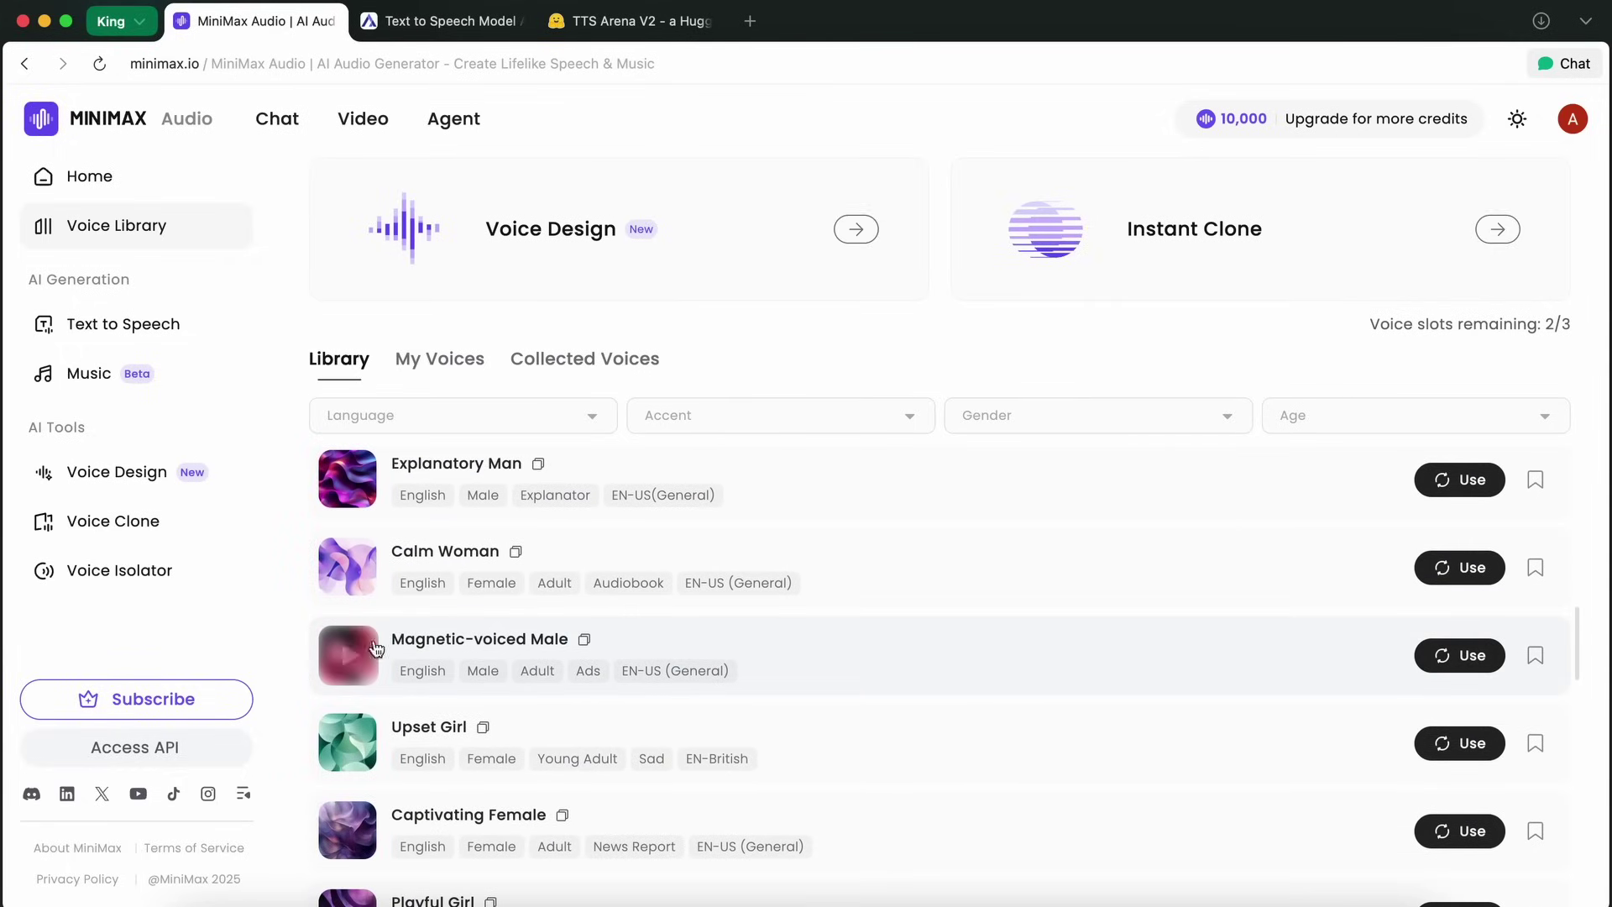
Step: Preview the Calm Woman, Upset Girl and Magnetic-voiced Male samples, replaying and pausing Calm Woman
{"action": "left_click", "coordinate": [356, 579]}
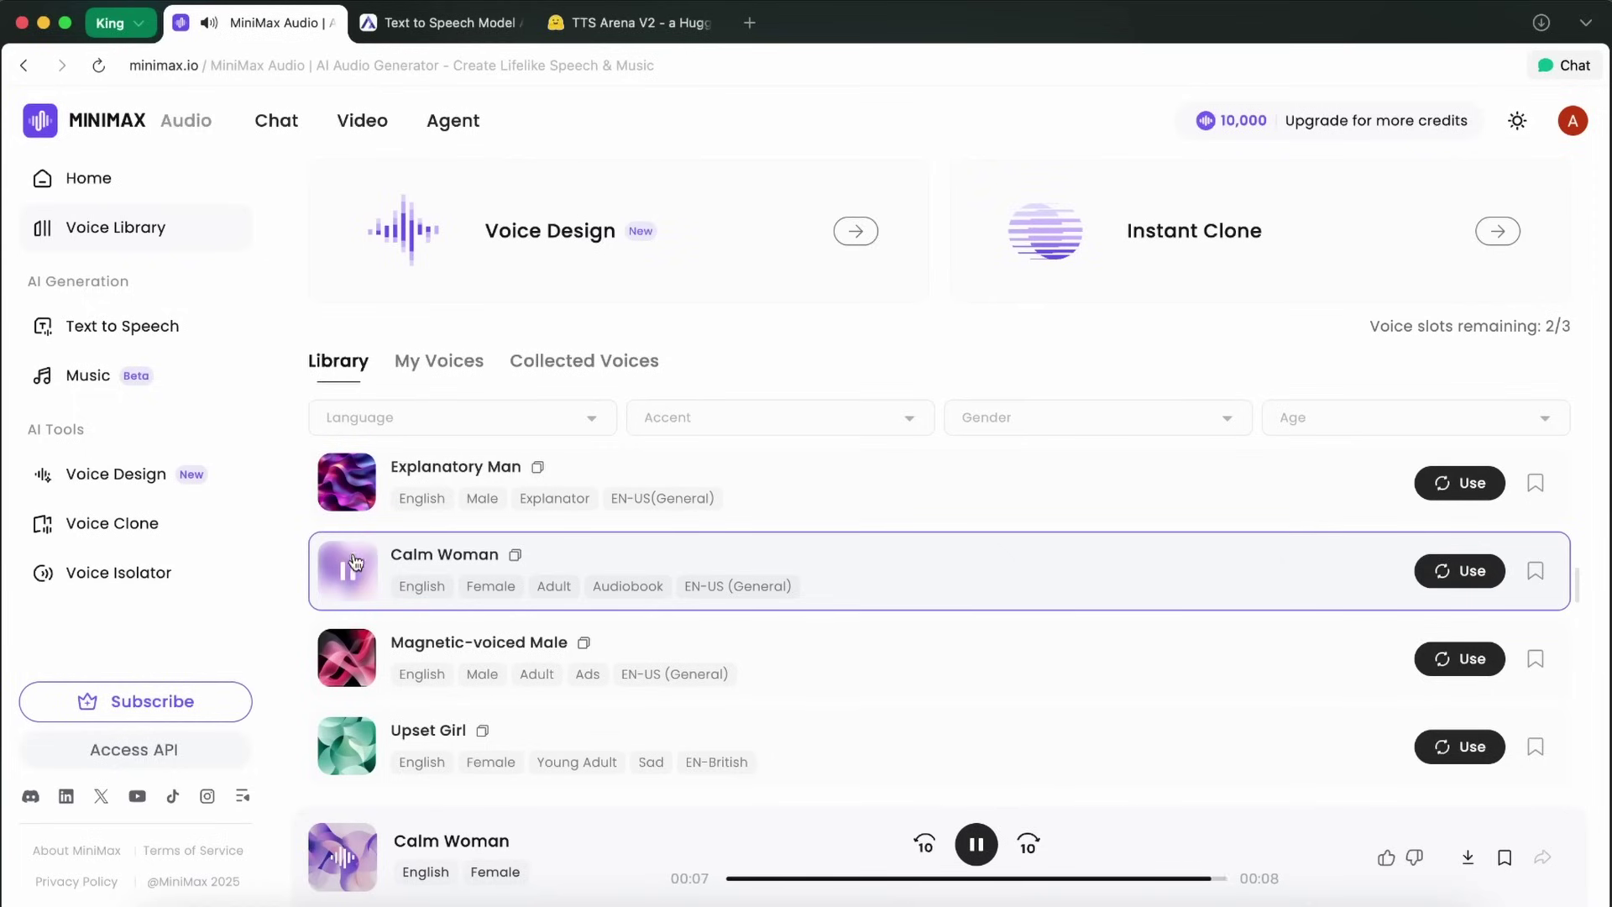
{"action": "left_click", "coordinate": [351, 751]}
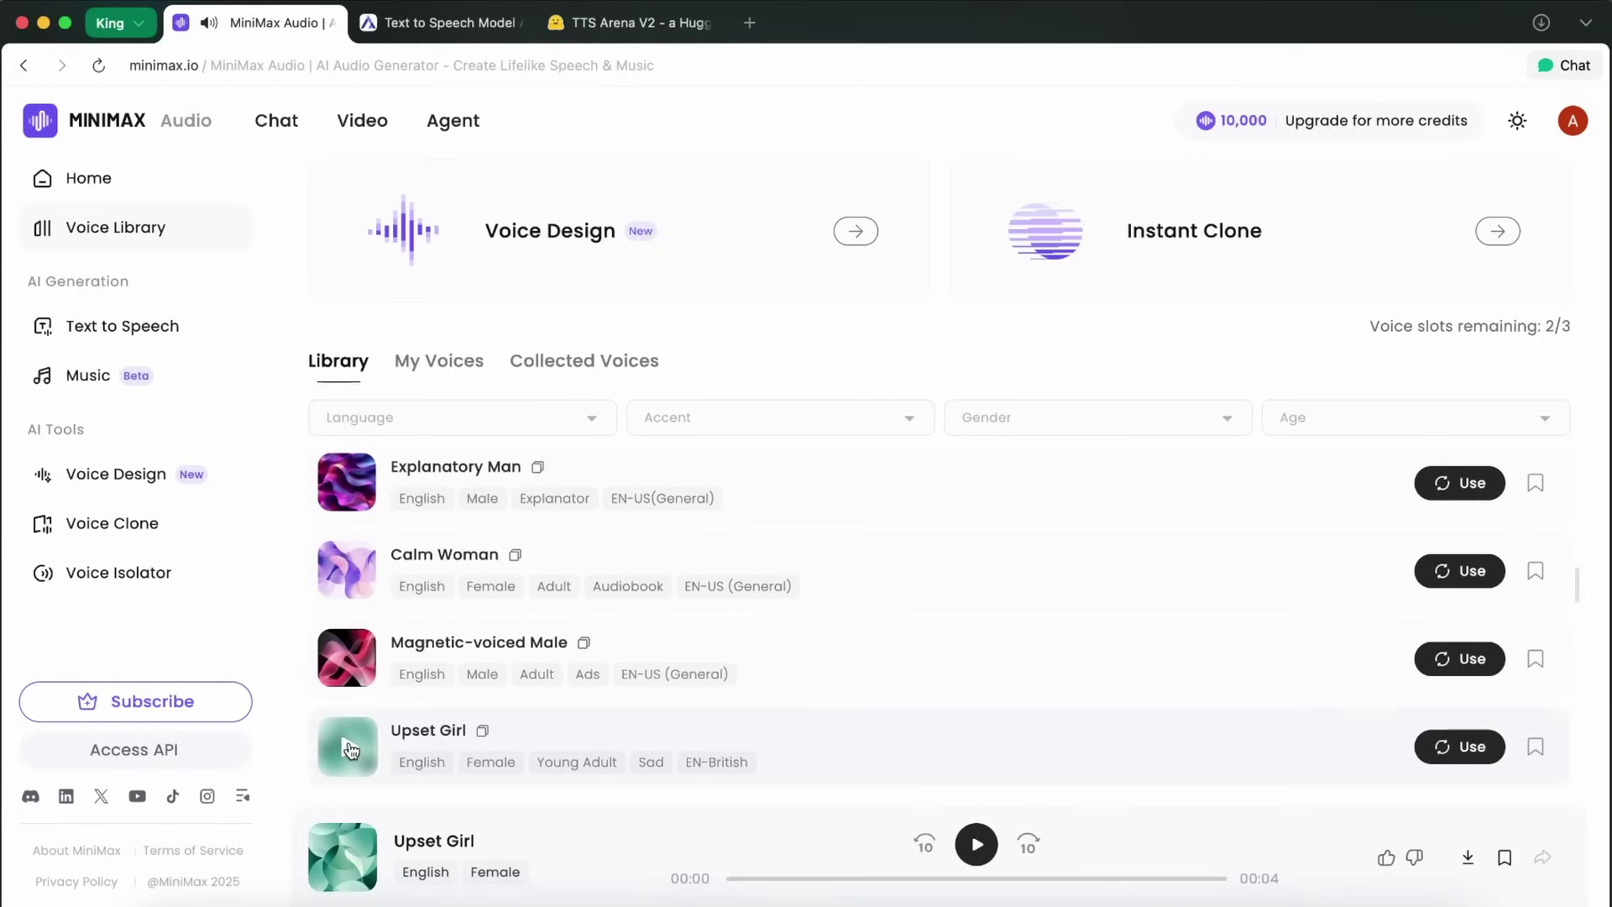
{"action": "left_click", "coordinate": [350, 659]}
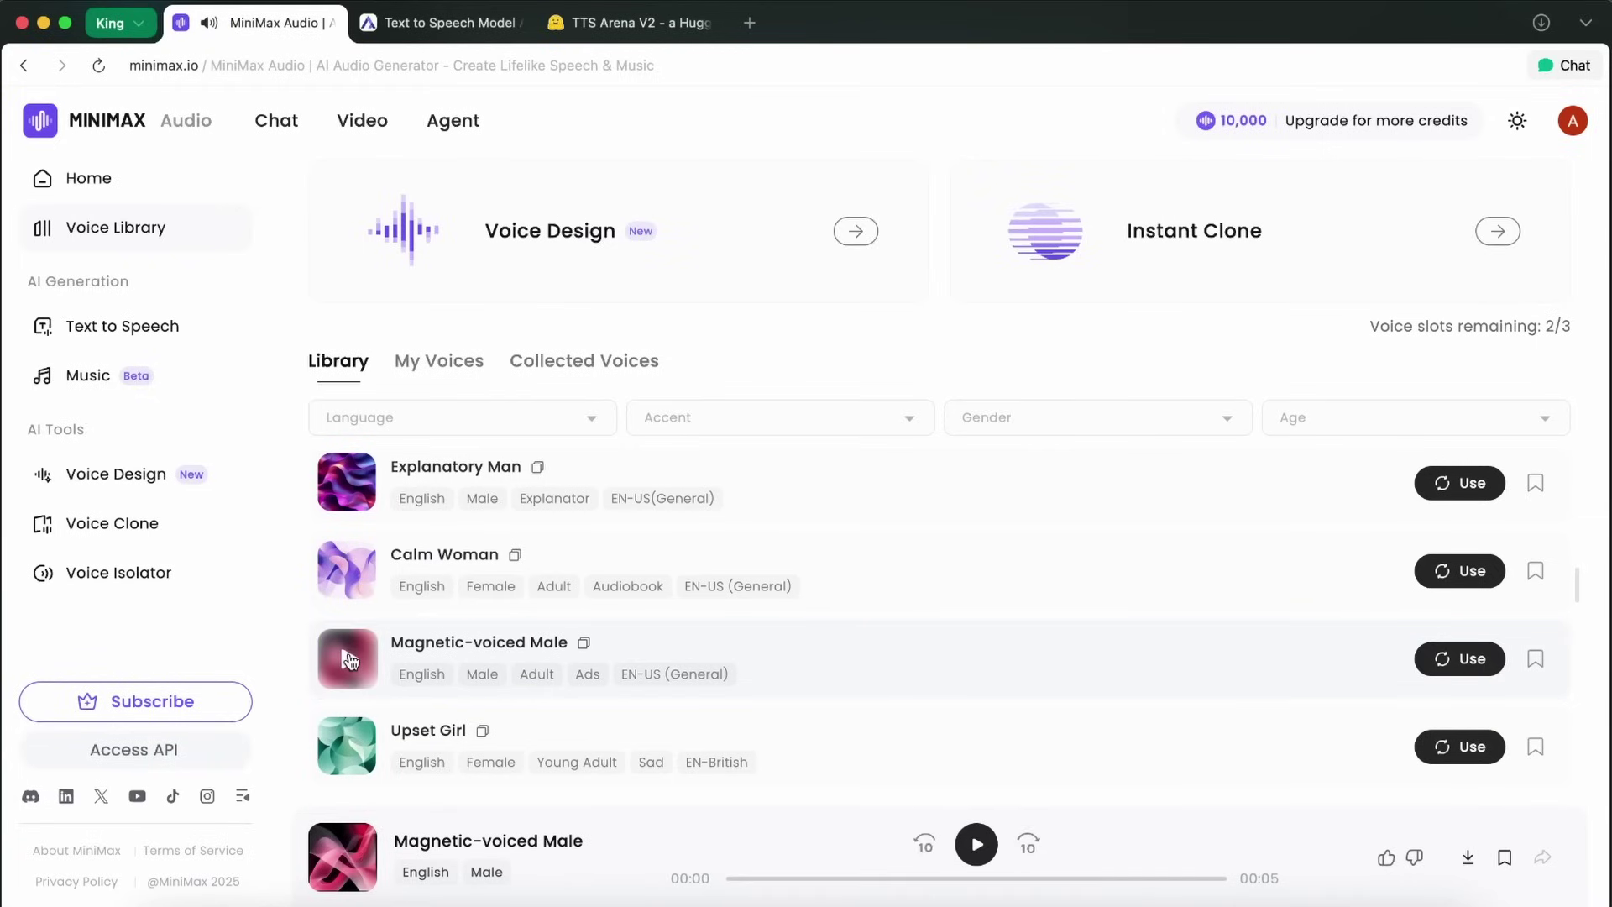
{"action": "left_click", "coordinate": [346, 569]}
{"action": "left_click", "coordinate": [975, 843]}
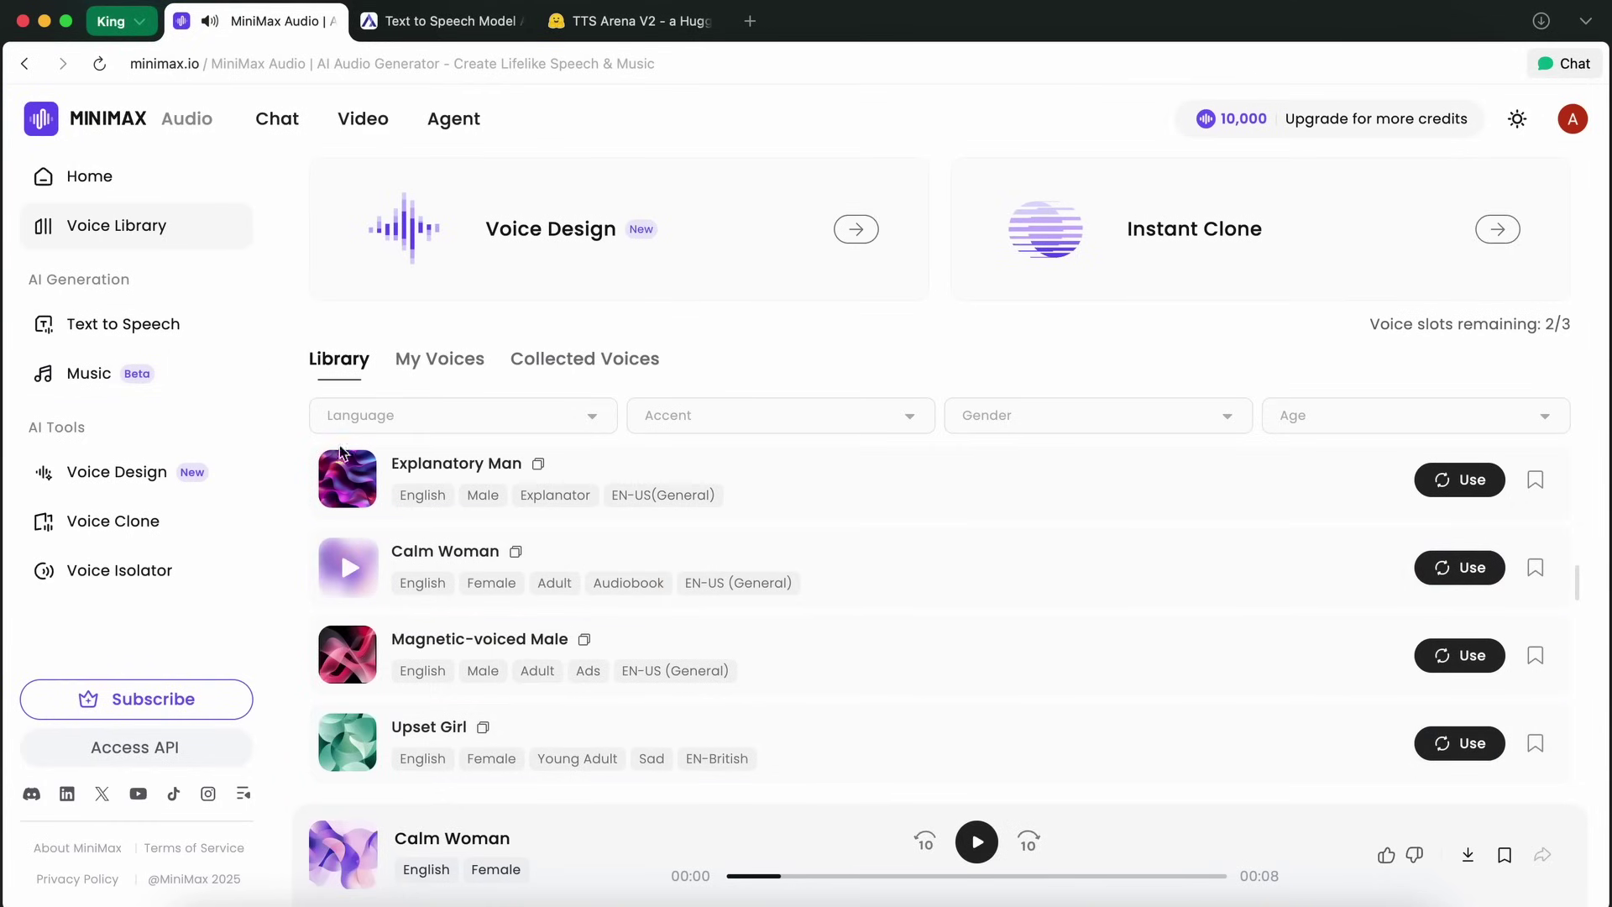
{"action": "scroll", "coordinate": [911, 723], "scroll_direction": "down", "scroll_amount": 5}
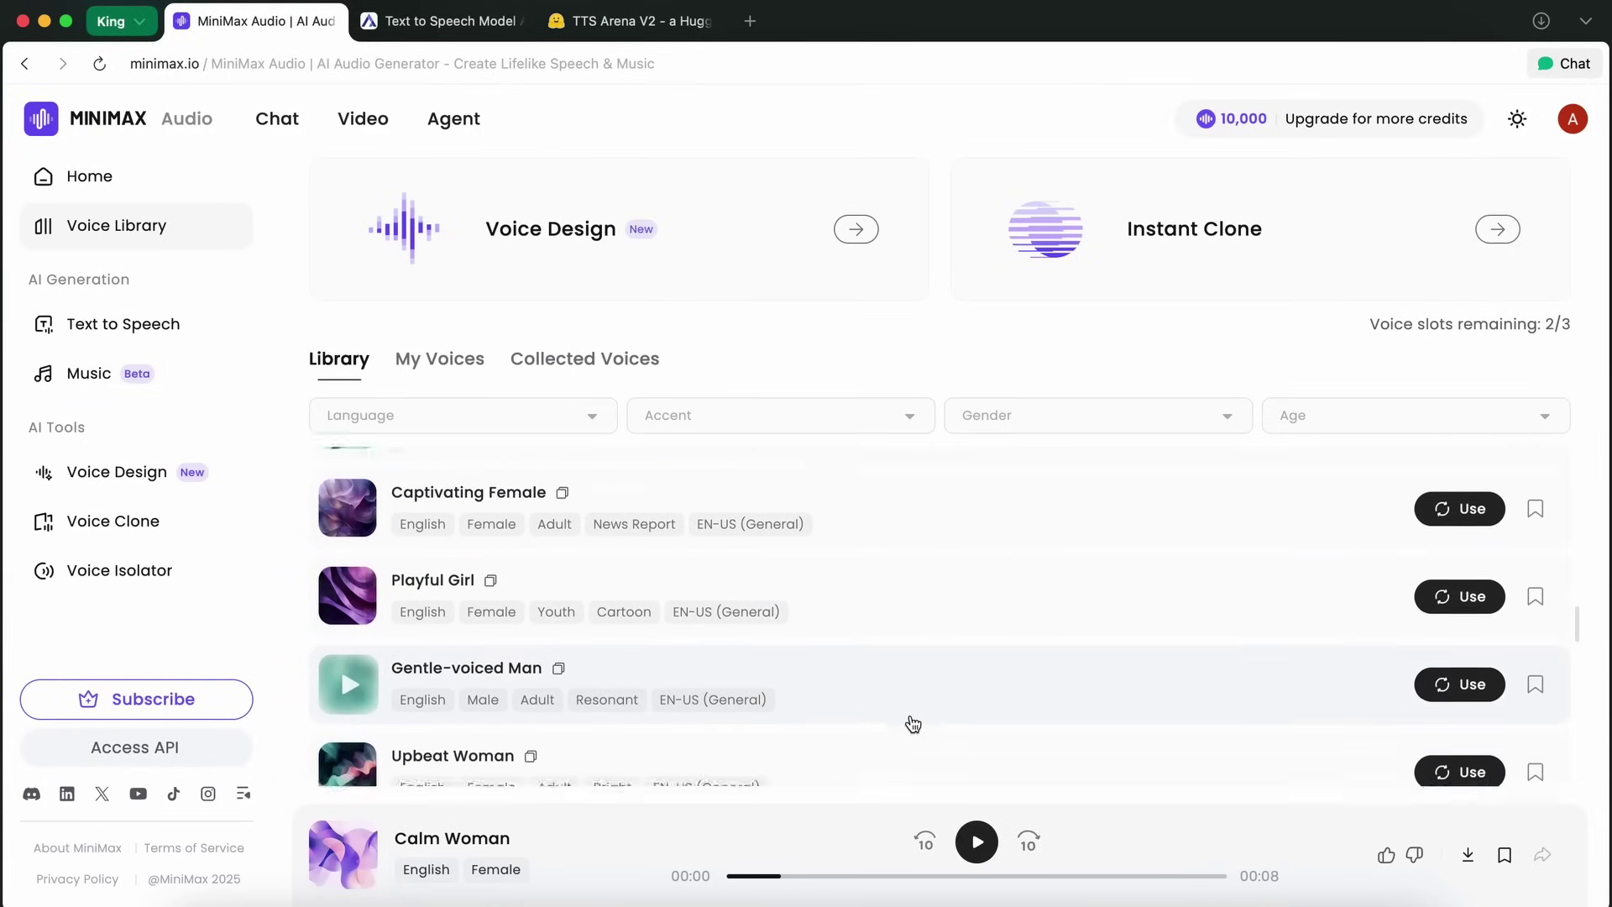
{"action": "scroll", "coordinate": [912, 724], "scroll_direction": "down", "scroll_amount": 2}
{"action": "scroll", "coordinate": [912, 723], "scroll_direction": "down", "scroll_amount": 3}
{"action": "scroll", "coordinate": [912, 724], "scroll_direction": "down", "scroll_amount": 1}
{"action": "scroll", "coordinate": [911, 723], "scroll_direction": "down", "scroll_amount": 4}
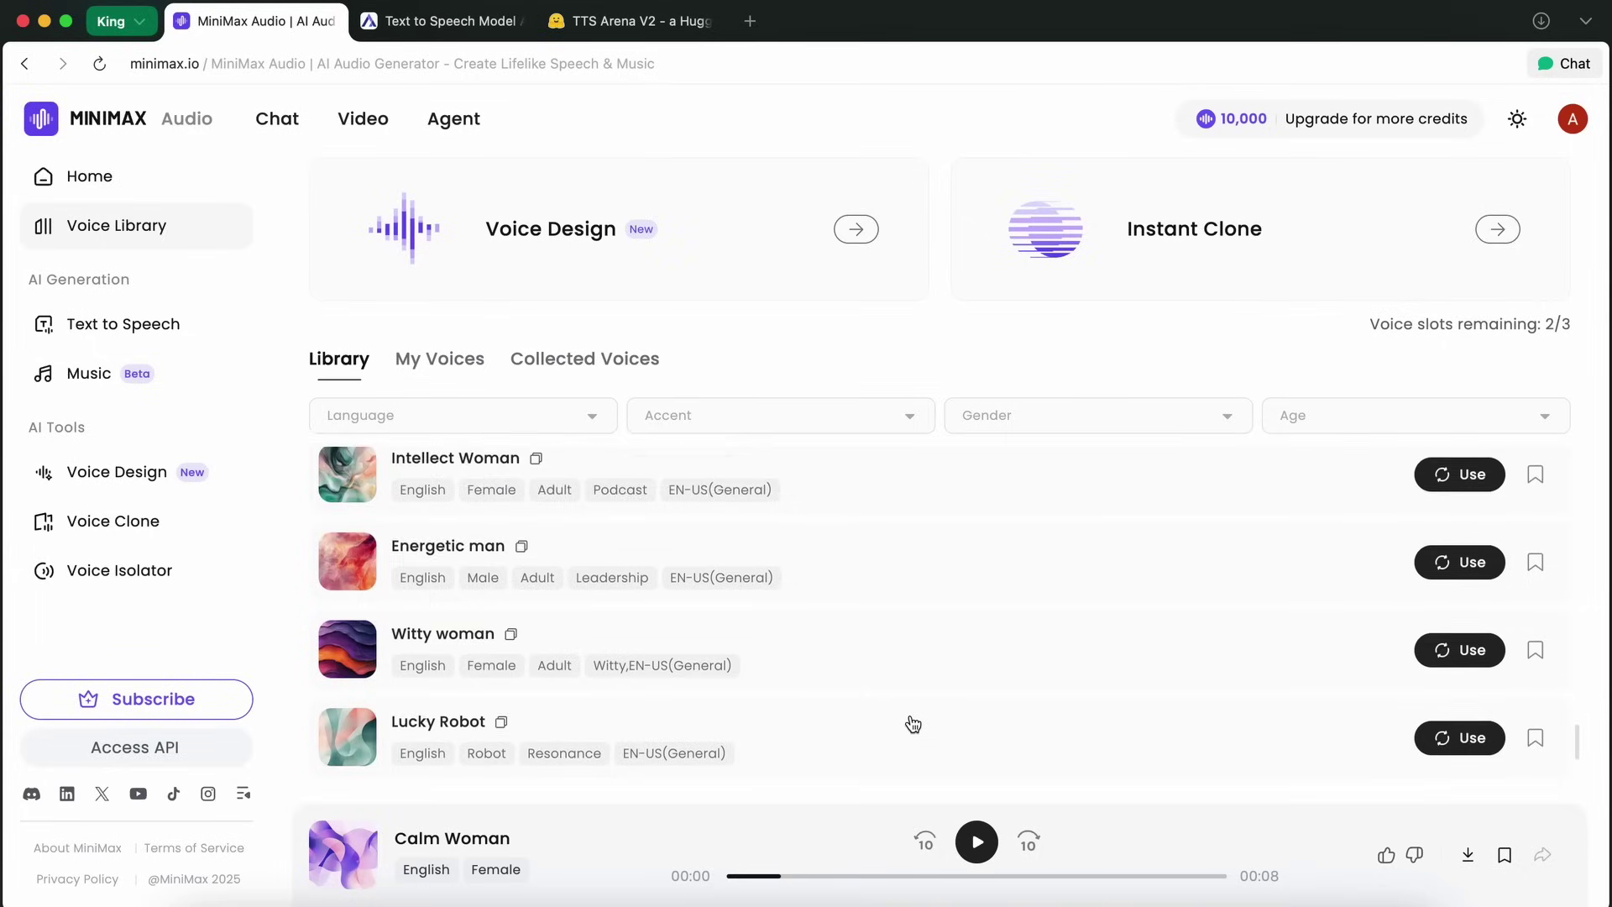
{"action": "scroll", "coordinate": [912, 723], "scroll_direction": "down", "scroll_amount": 2}
{"action": "scroll", "coordinate": [912, 724], "scroll_direction": "down", "scroll_amount": 1}
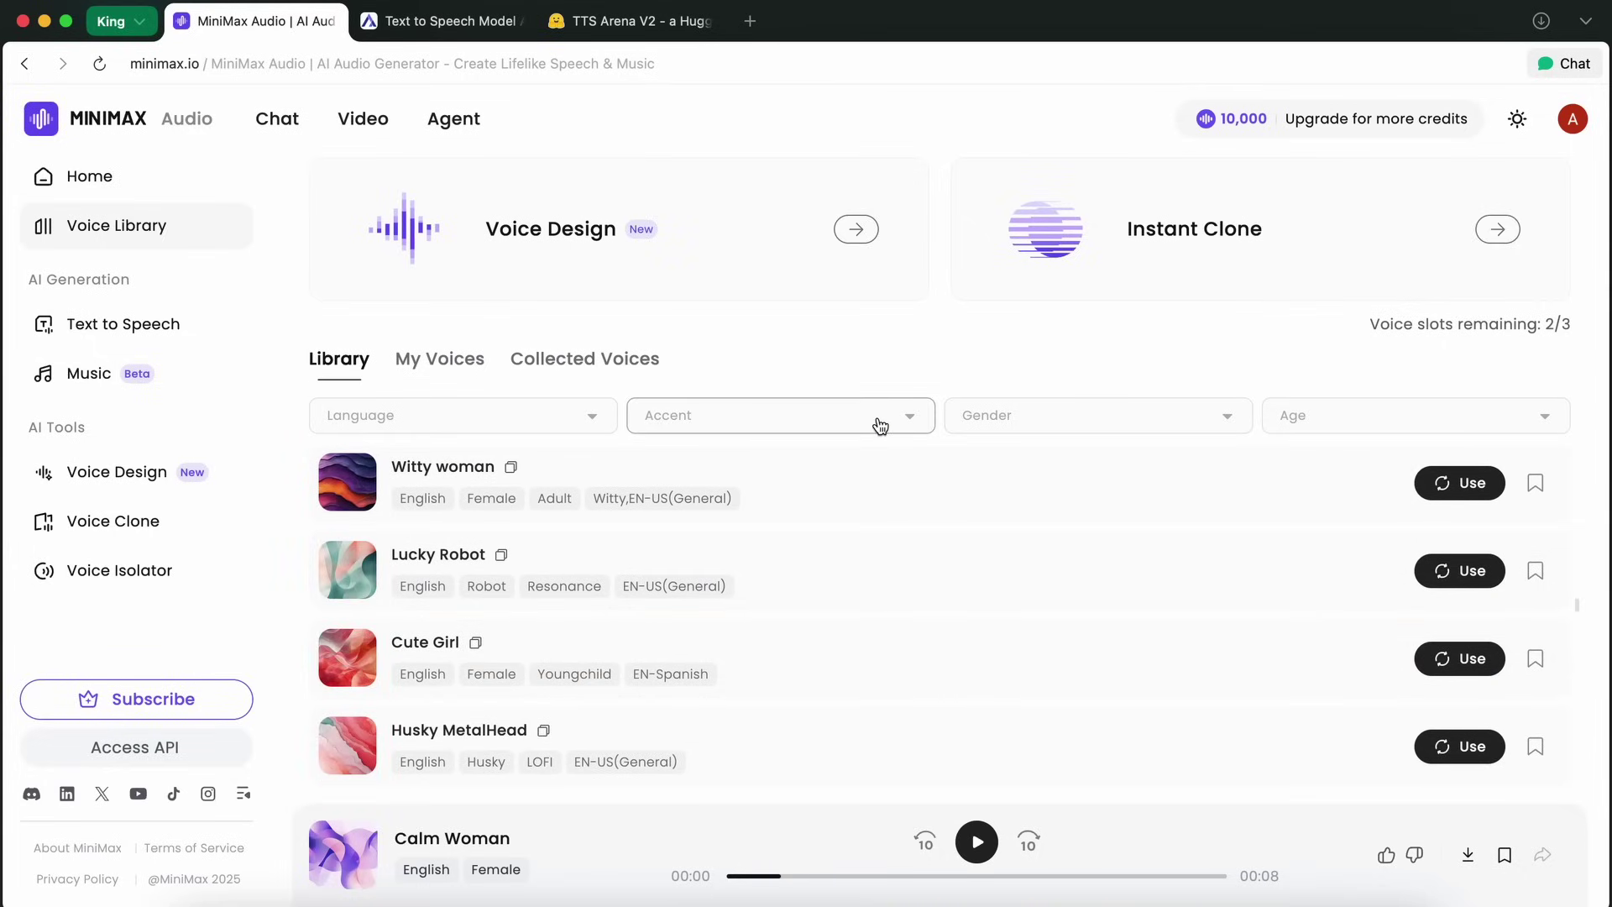
Step: Peek at the Language filter list and close it, keeping the voice library unfiltered
{"action": "left_click", "coordinate": [548, 419]}
{"action": "scroll", "coordinate": [511, 562], "scroll_direction": "down", "scroll_amount": 5}
{"action": "scroll", "coordinate": [512, 563], "scroll_direction": "down", "scroll_amount": 2}
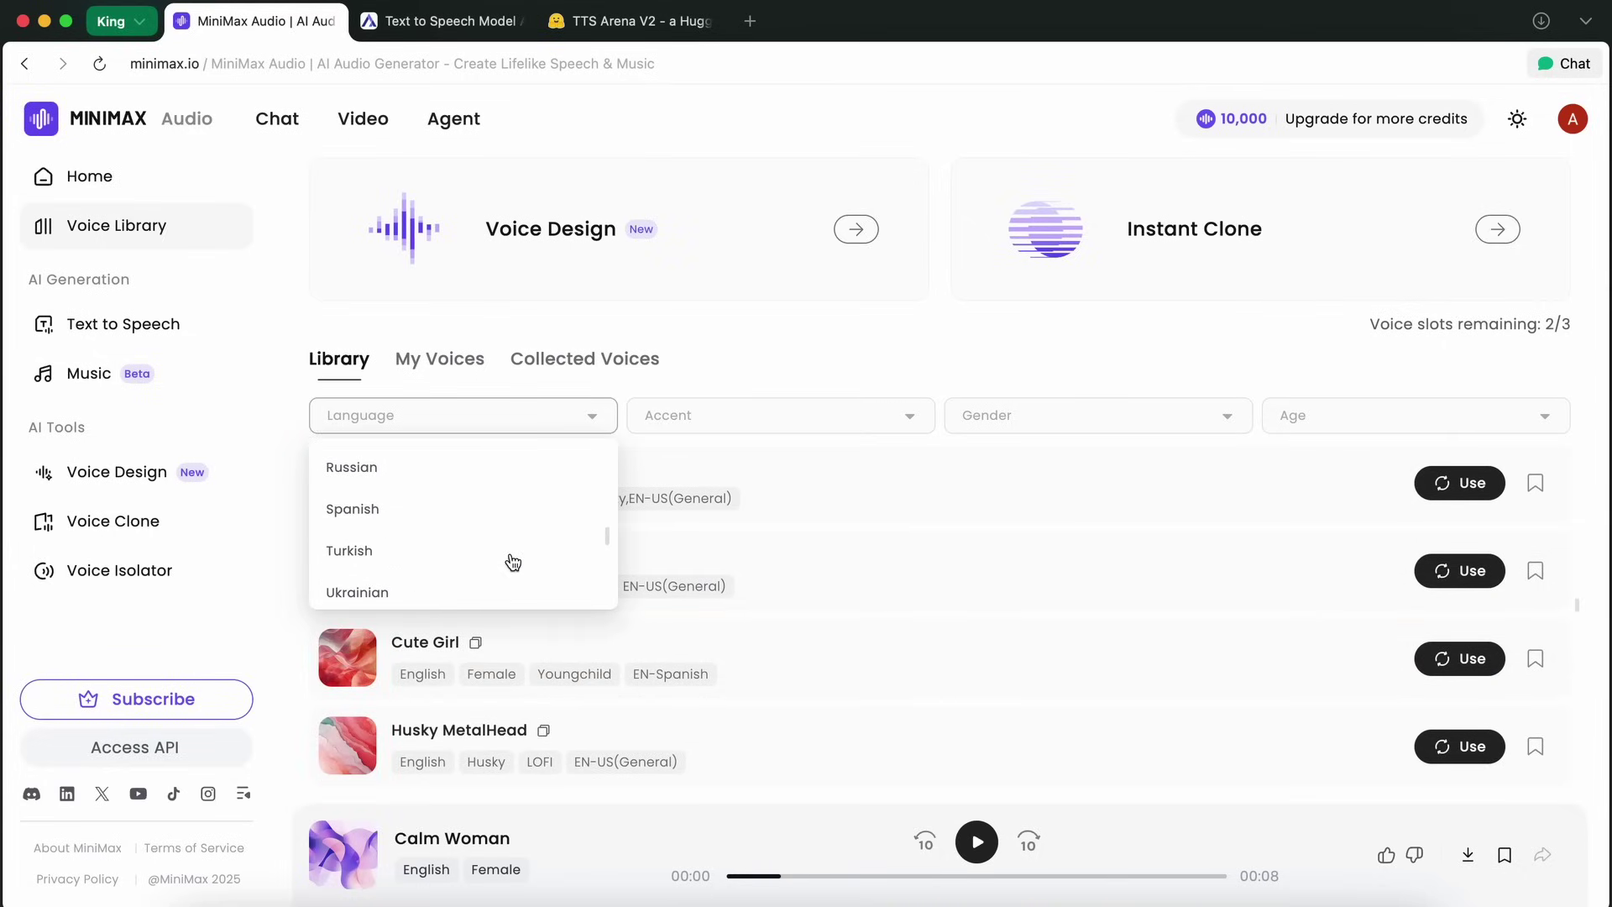
{"action": "scroll", "coordinate": [511, 561], "scroll_direction": "down", "scroll_amount": 2}
{"action": "scroll", "coordinate": [516, 554], "scroll_direction": "down", "scroll_amount": 1}
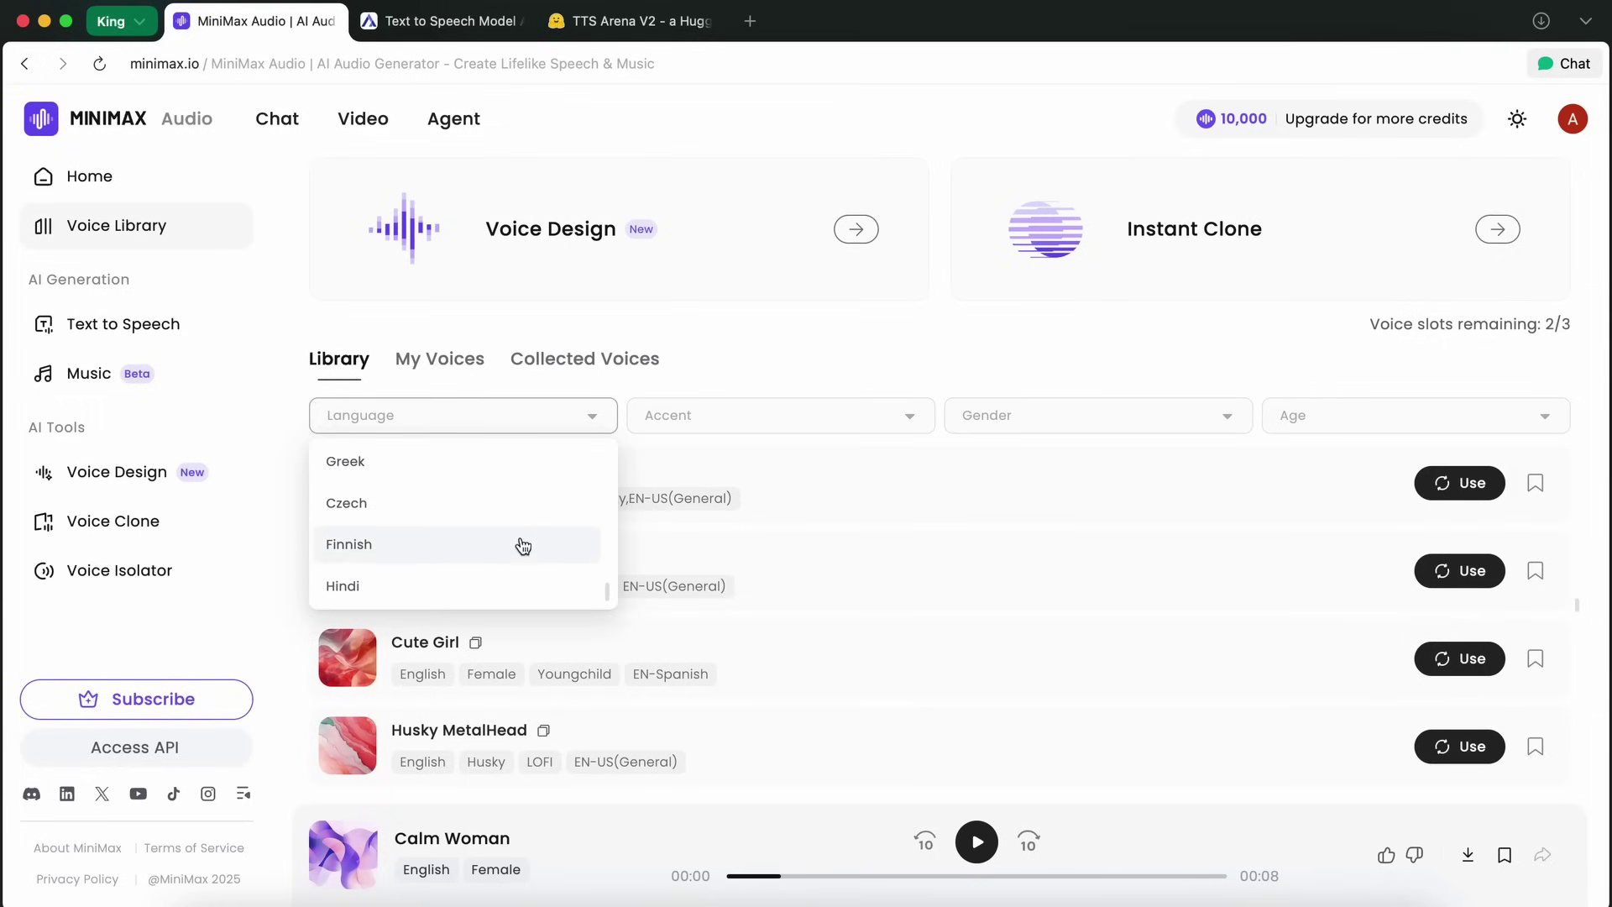
{"action": "scroll", "coordinate": [533, 524], "scroll_direction": "up", "scroll_amount": 5}
{"action": "scroll", "coordinate": [533, 526], "scroll_direction": "up", "scroll_amount": 5}
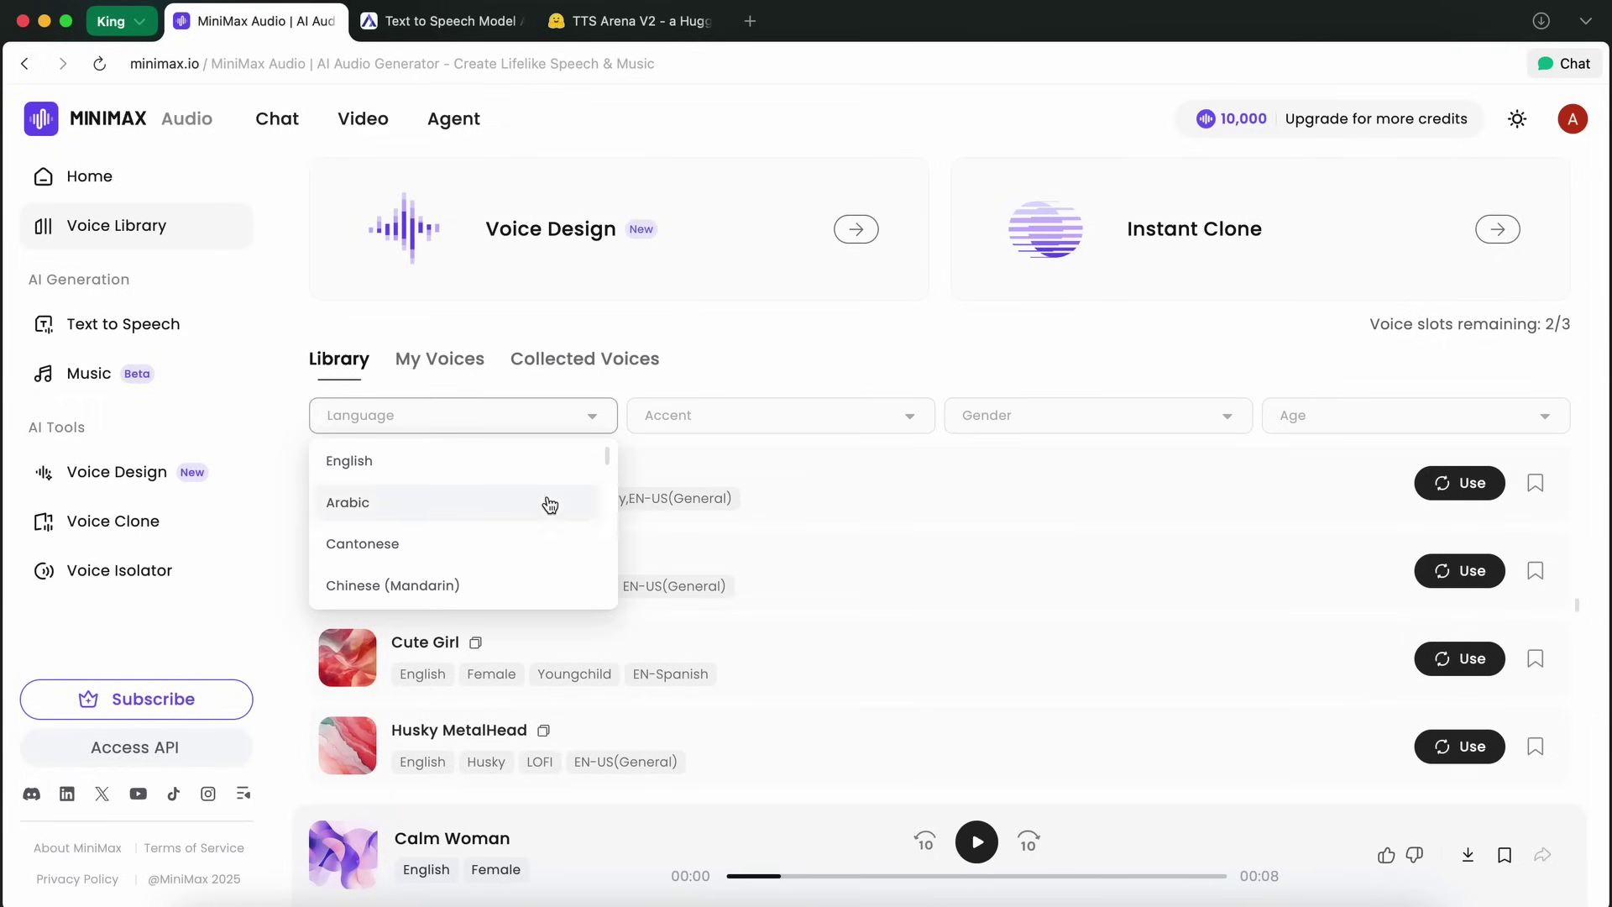
{"action": "left_click", "coordinate": [755, 335]}
{"action": "scroll", "coordinate": [614, 557], "scroll_direction": "down", "scroll_amount": 3}
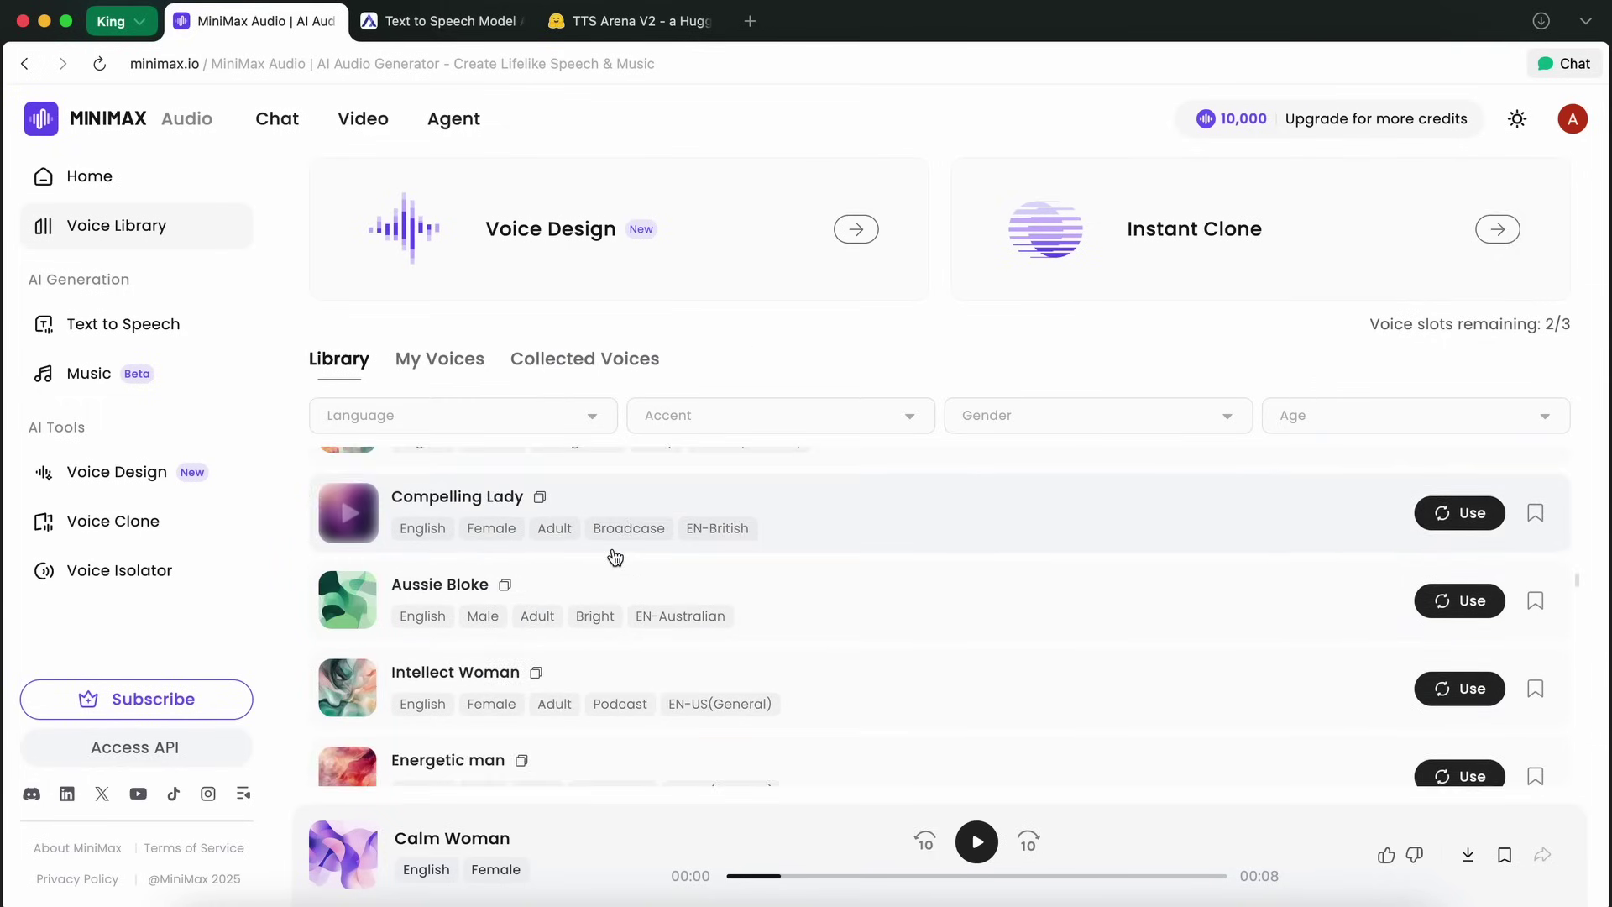
{"action": "scroll", "coordinate": [615, 557], "scroll_direction": "up", "scroll_amount": 3}
{"action": "scroll", "coordinate": [592, 504], "scroll_direction": "up", "scroll_amount": 1}
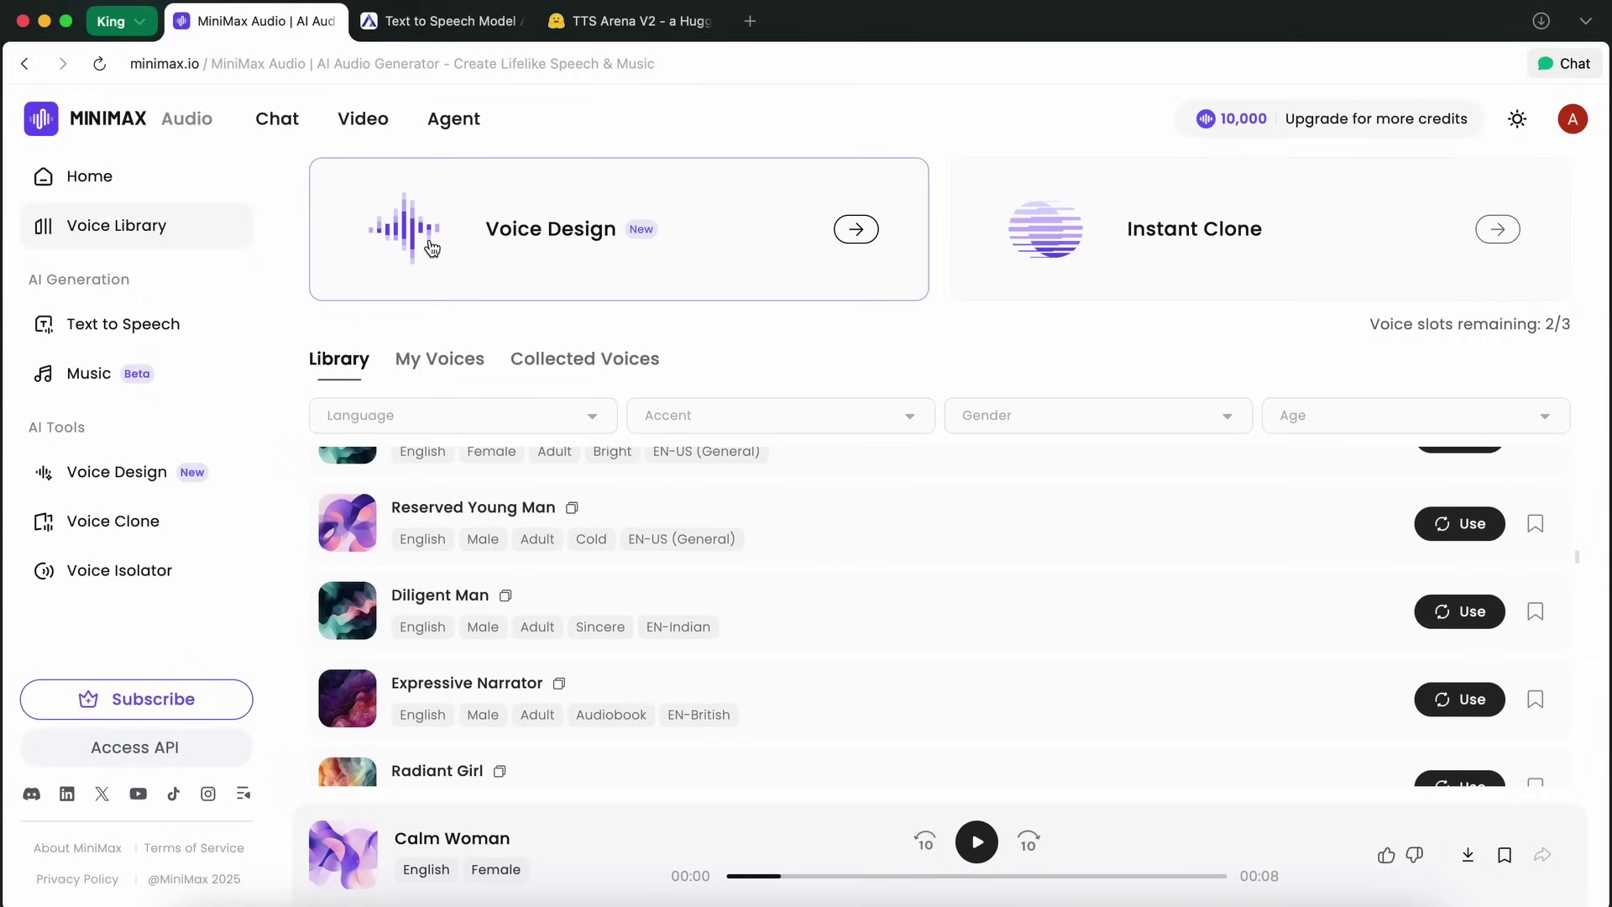
Step: Look over the Voice Design page and its Text to Preview field
{"action": "left_click", "coordinate": [559, 265]}
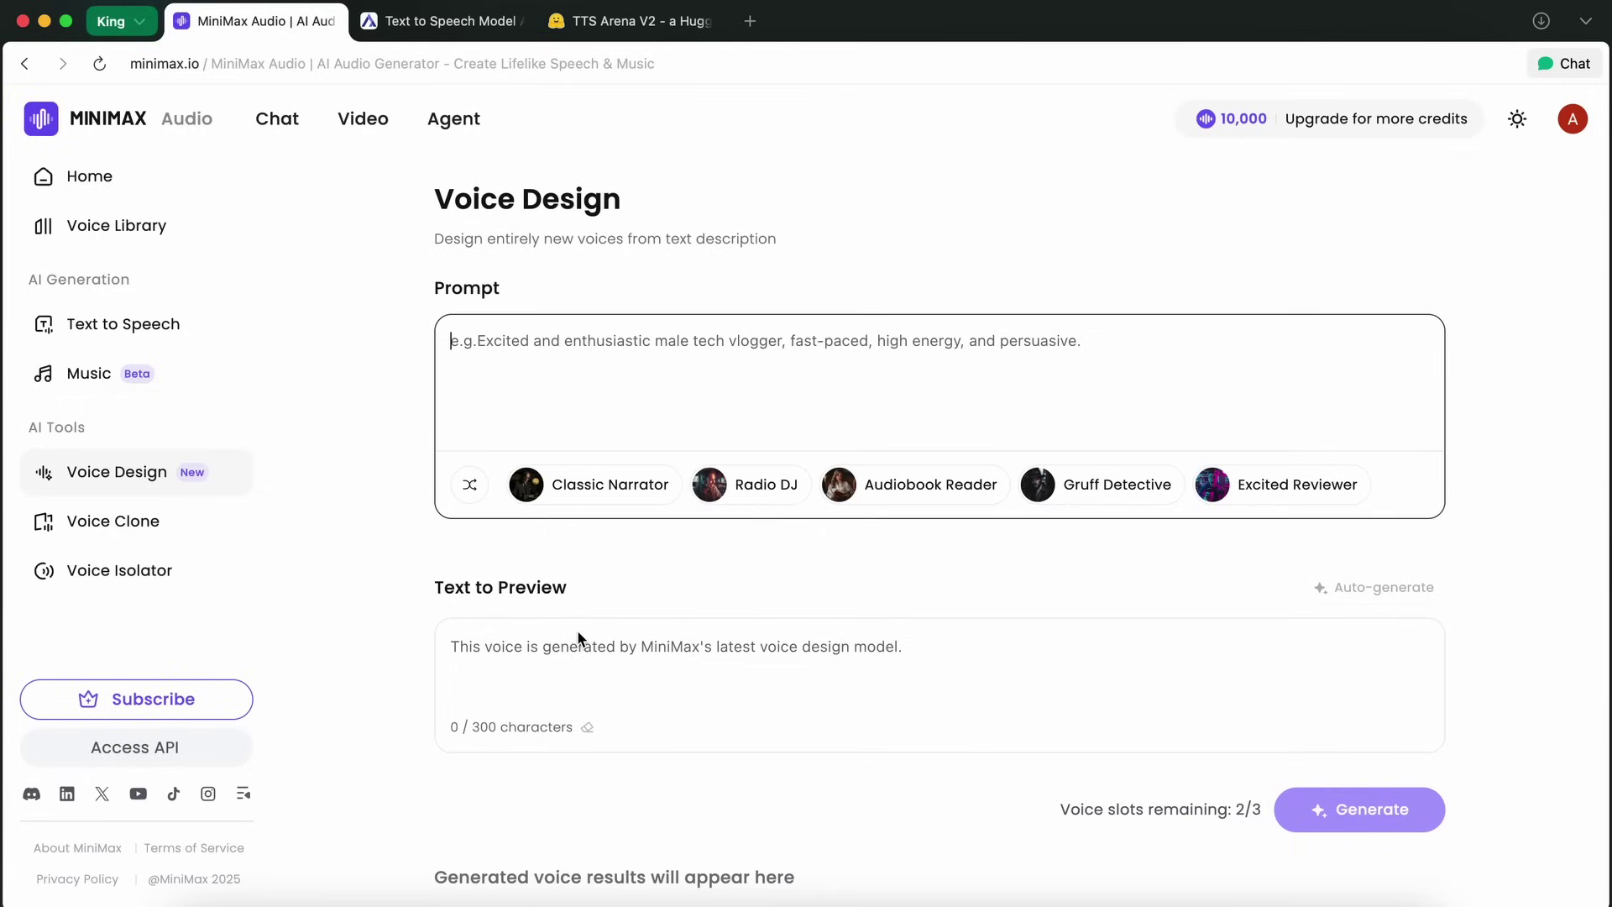
{"action": "left_click", "coordinate": [602, 647]}
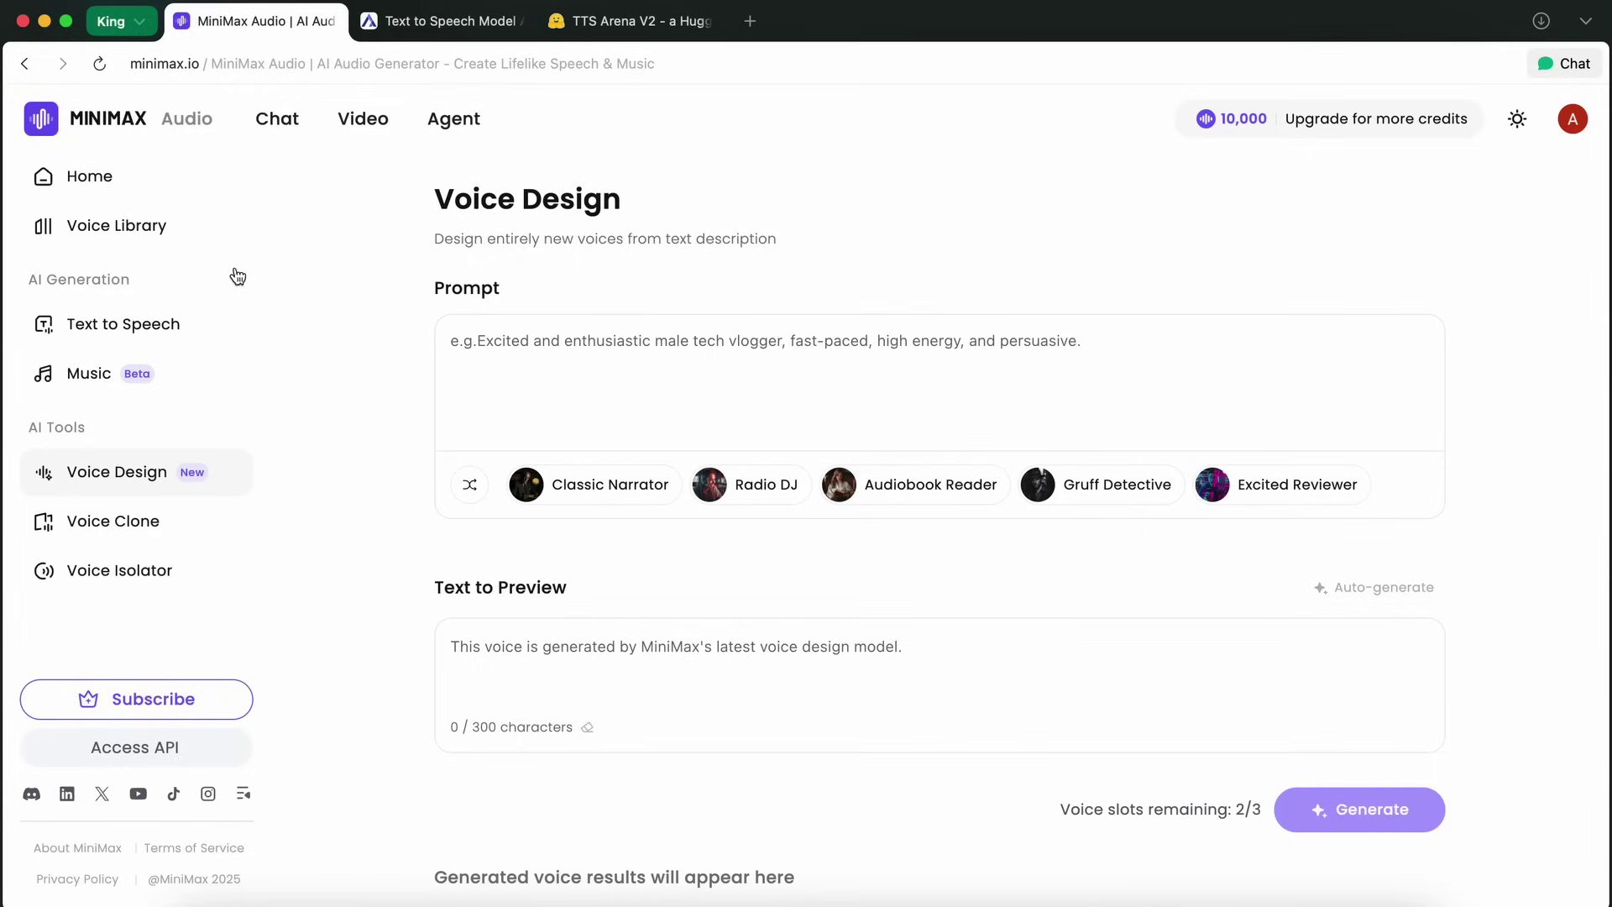
Step: On Text to Speech, review the models keeping speech-02-hd and enable Long Text mode (200,000 characters)
{"action": "left_click", "coordinate": [192, 326]}
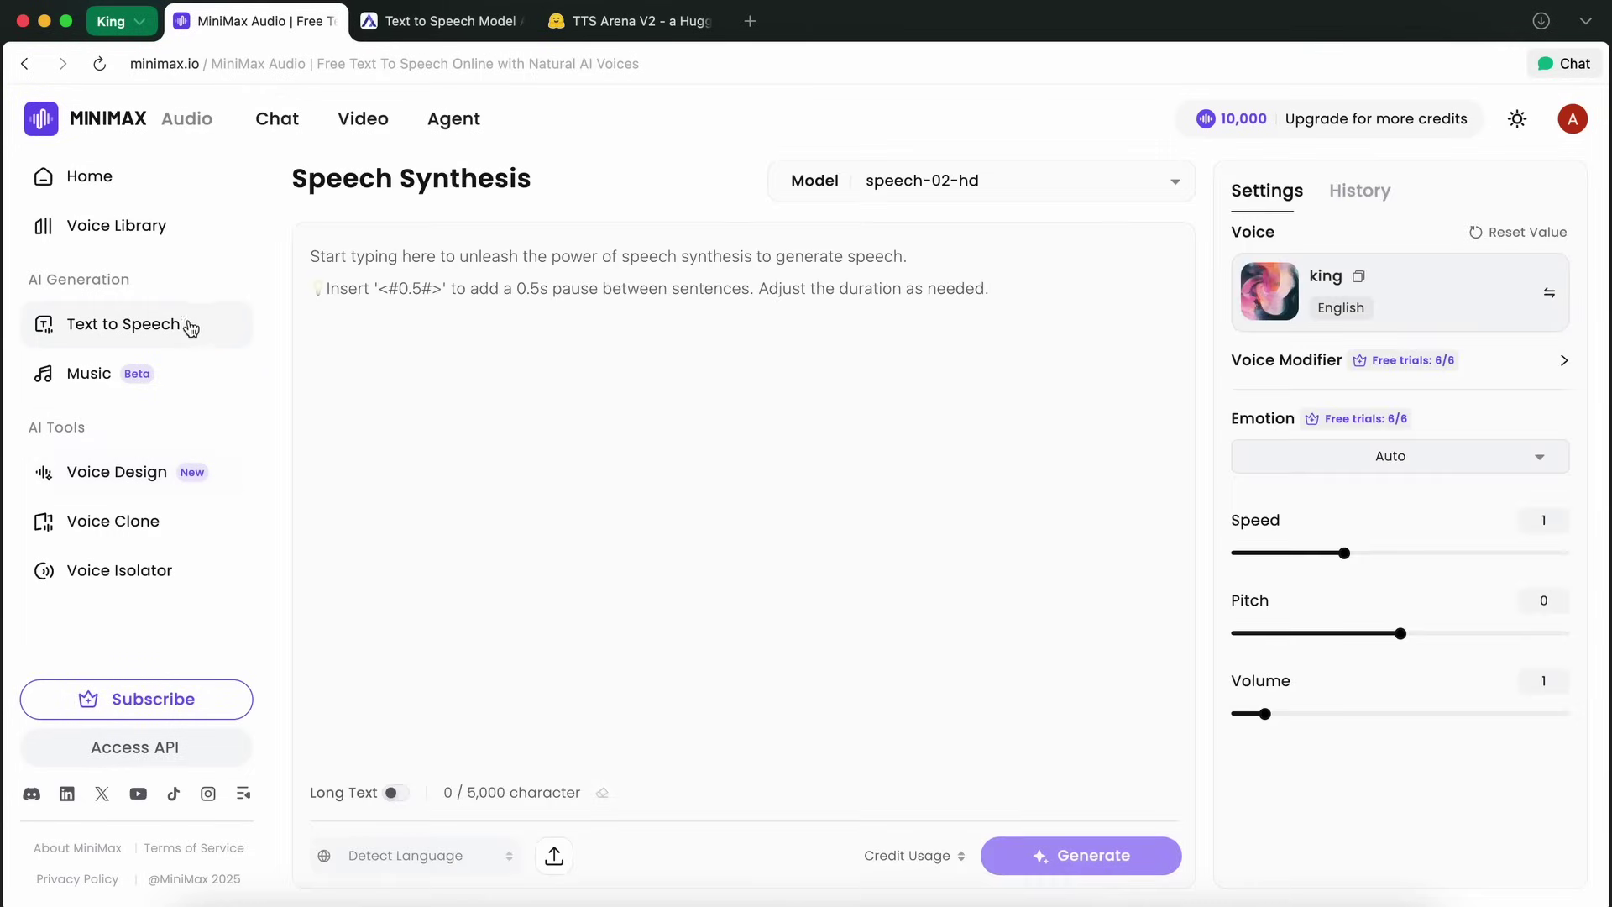
{"action": "left_click", "coordinate": [439, 313]}
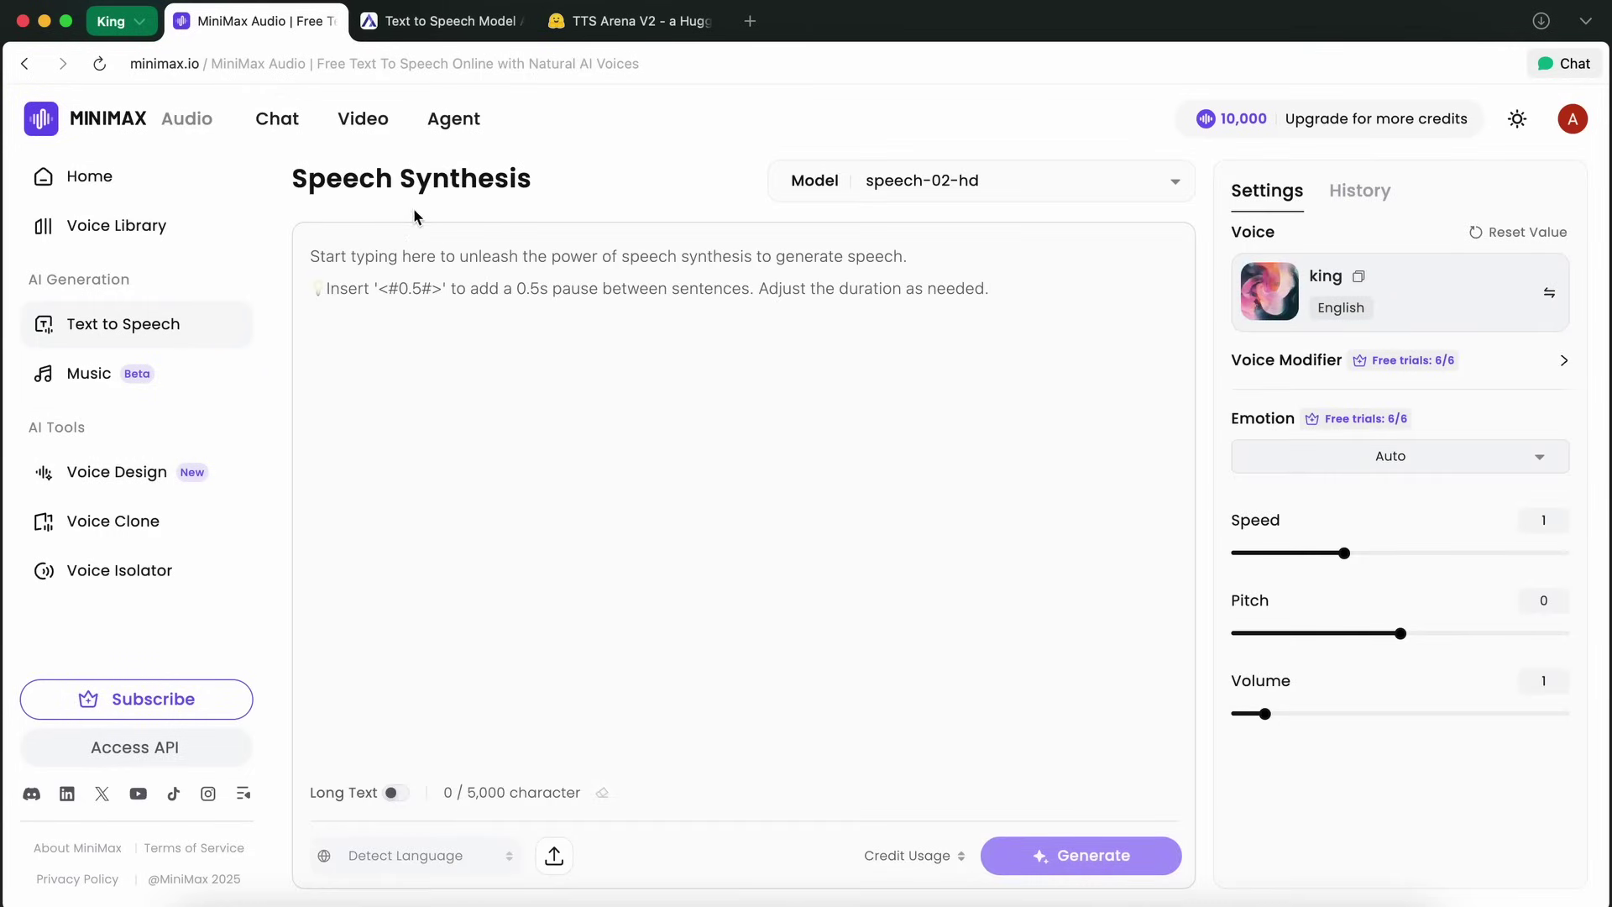
{"action": "left_click", "coordinate": [936, 180]}
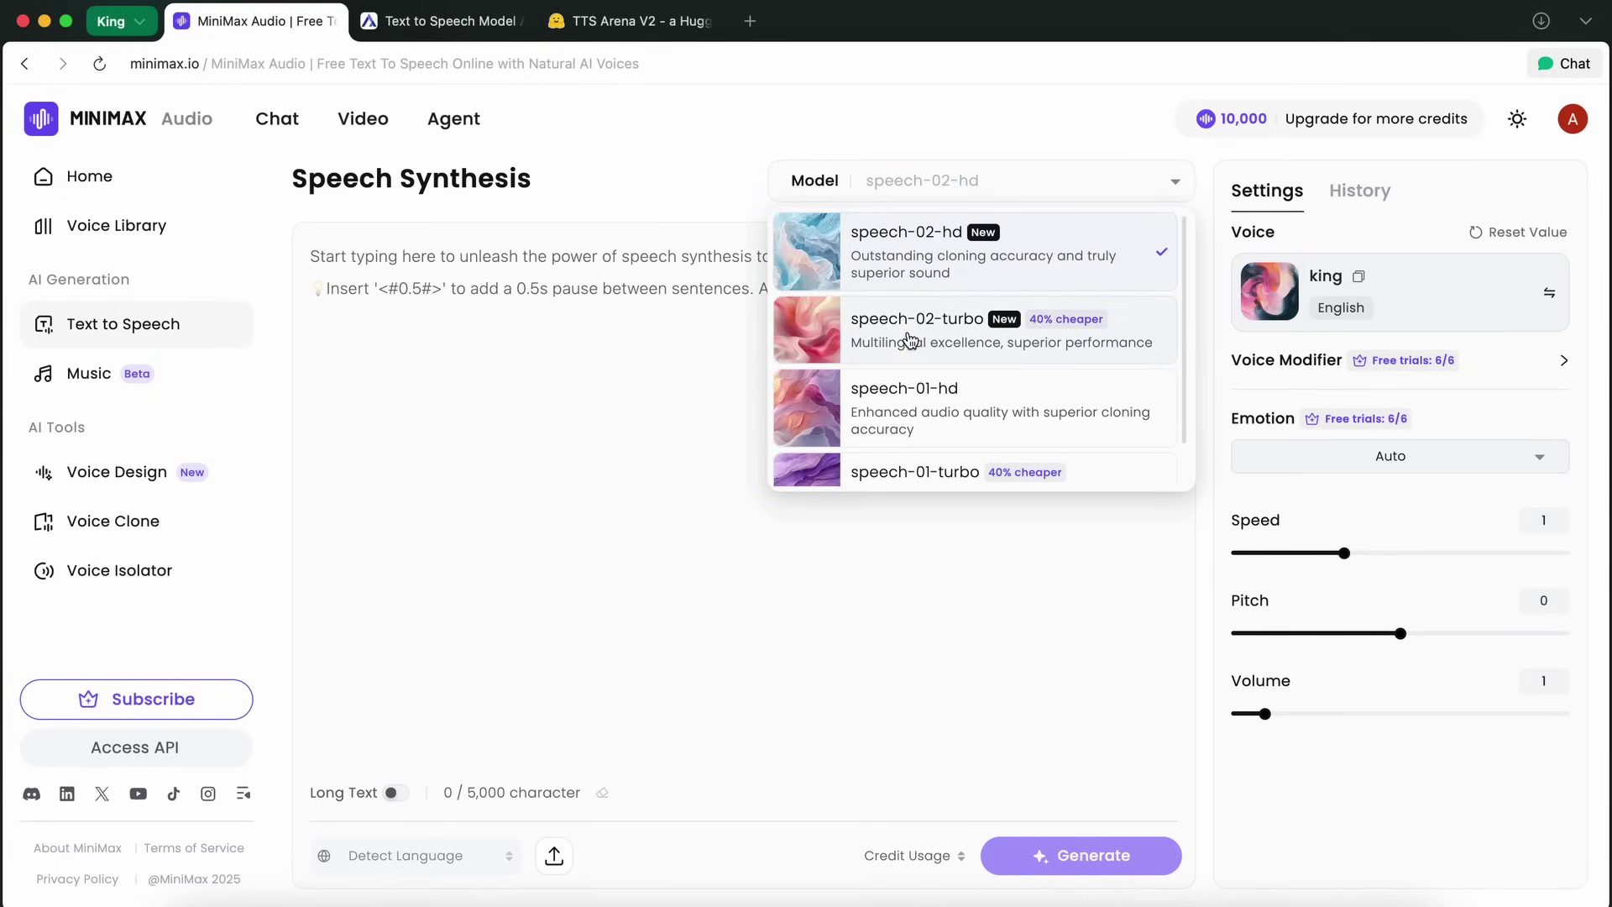
{"action": "scroll", "coordinate": [909, 340], "scroll_direction": "down", "scroll_amount": 1}
{"action": "scroll", "coordinate": [903, 341], "scroll_direction": "up", "scroll_amount": 1}
{"action": "left_click", "coordinate": [522, 324]}
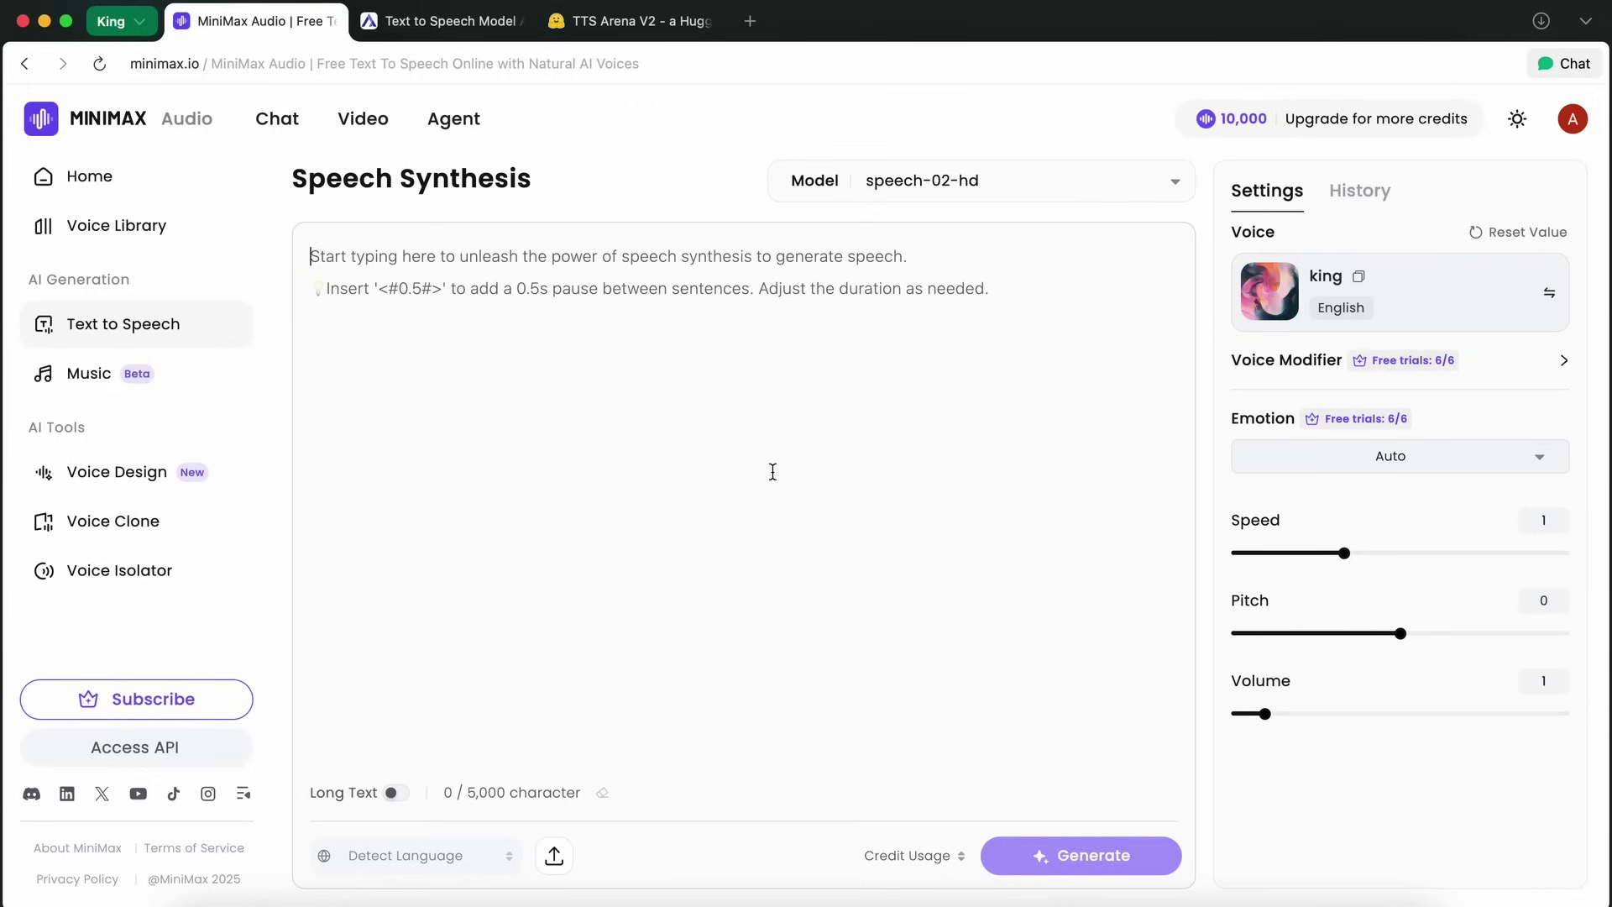
{"action": "left_click", "coordinate": [393, 794]}
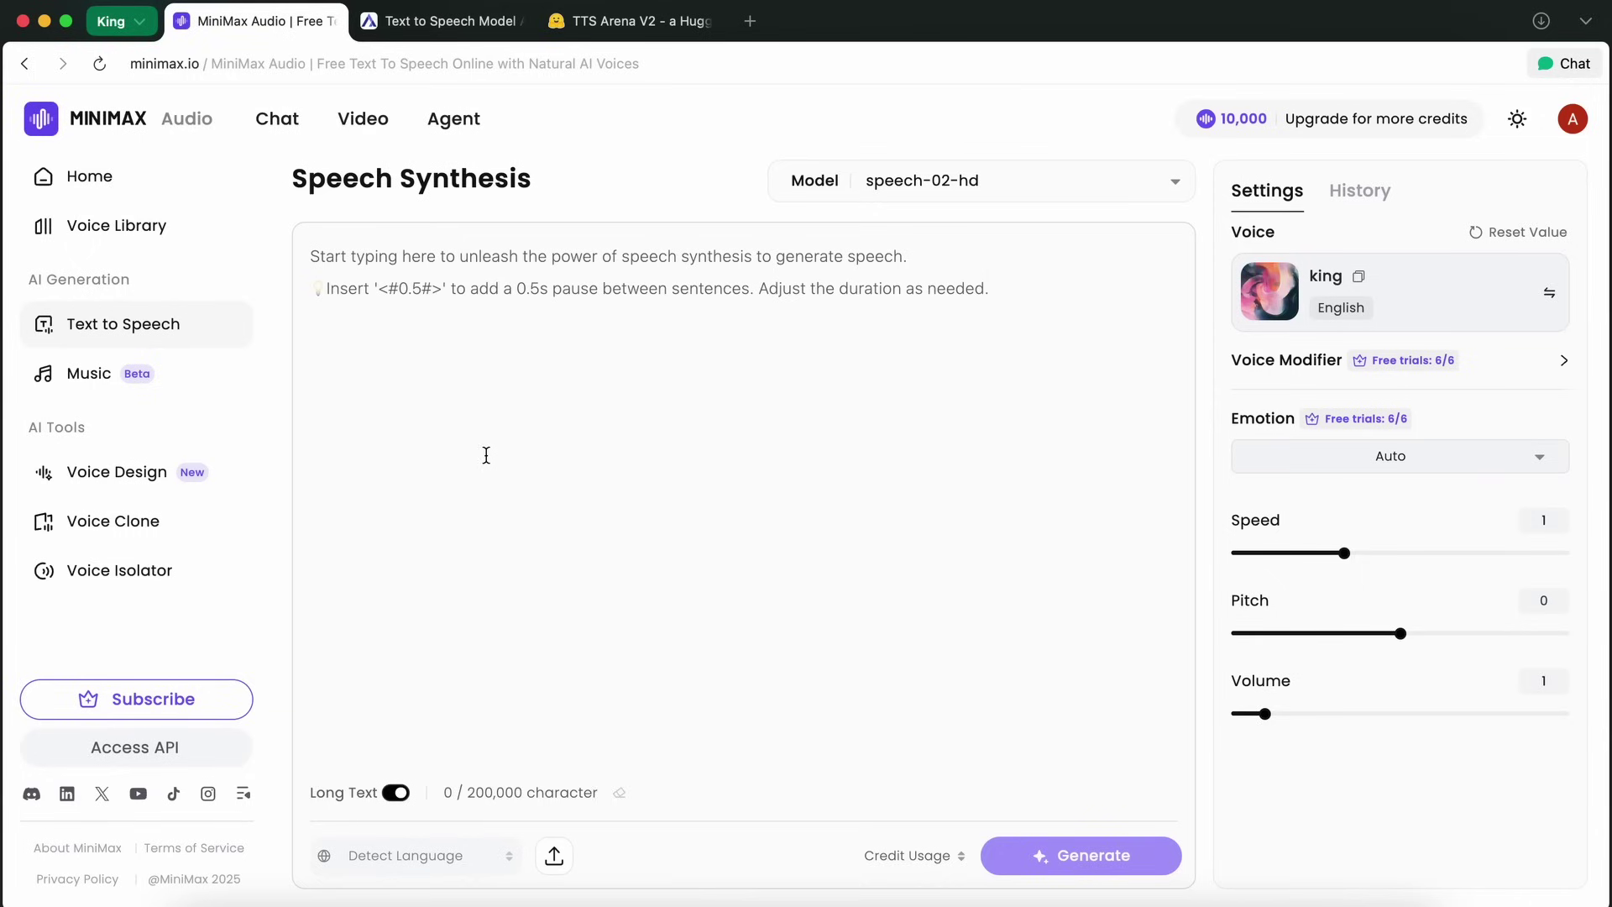
Step: Turn Long Text off again and set the text language to English instead of auto-detect
{"action": "left_click", "coordinate": [396, 792]}
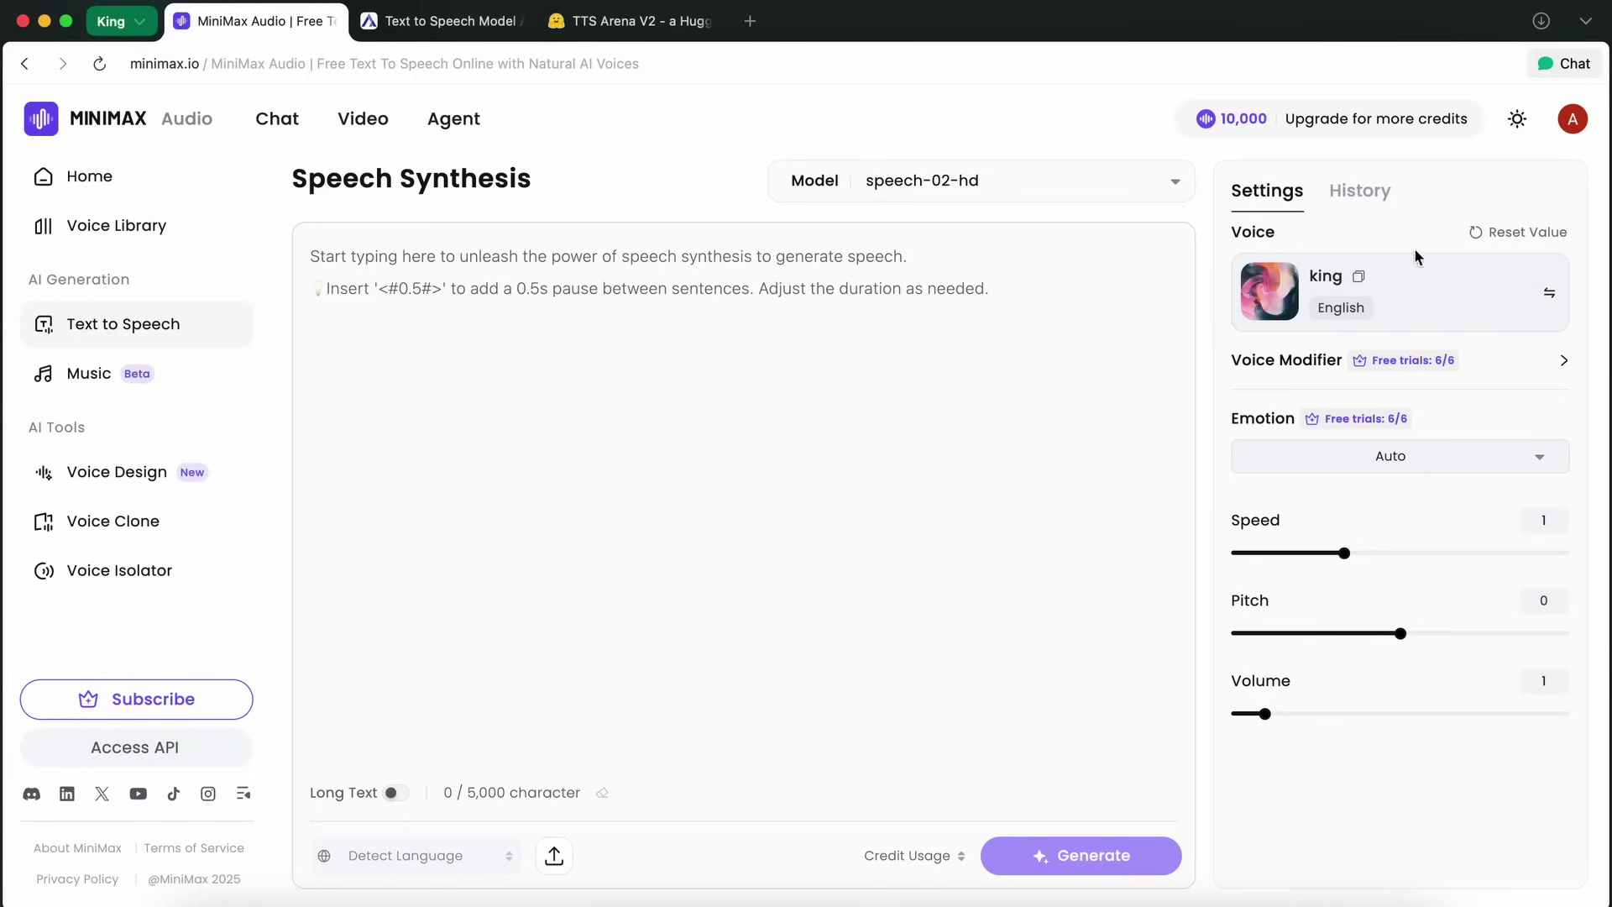
{"action": "left_click", "coordinate": [468, 856]}
{"action": "scroll", "coordinate": [455, 708], "scroll_direction": "down", "scroll_amount": 5}
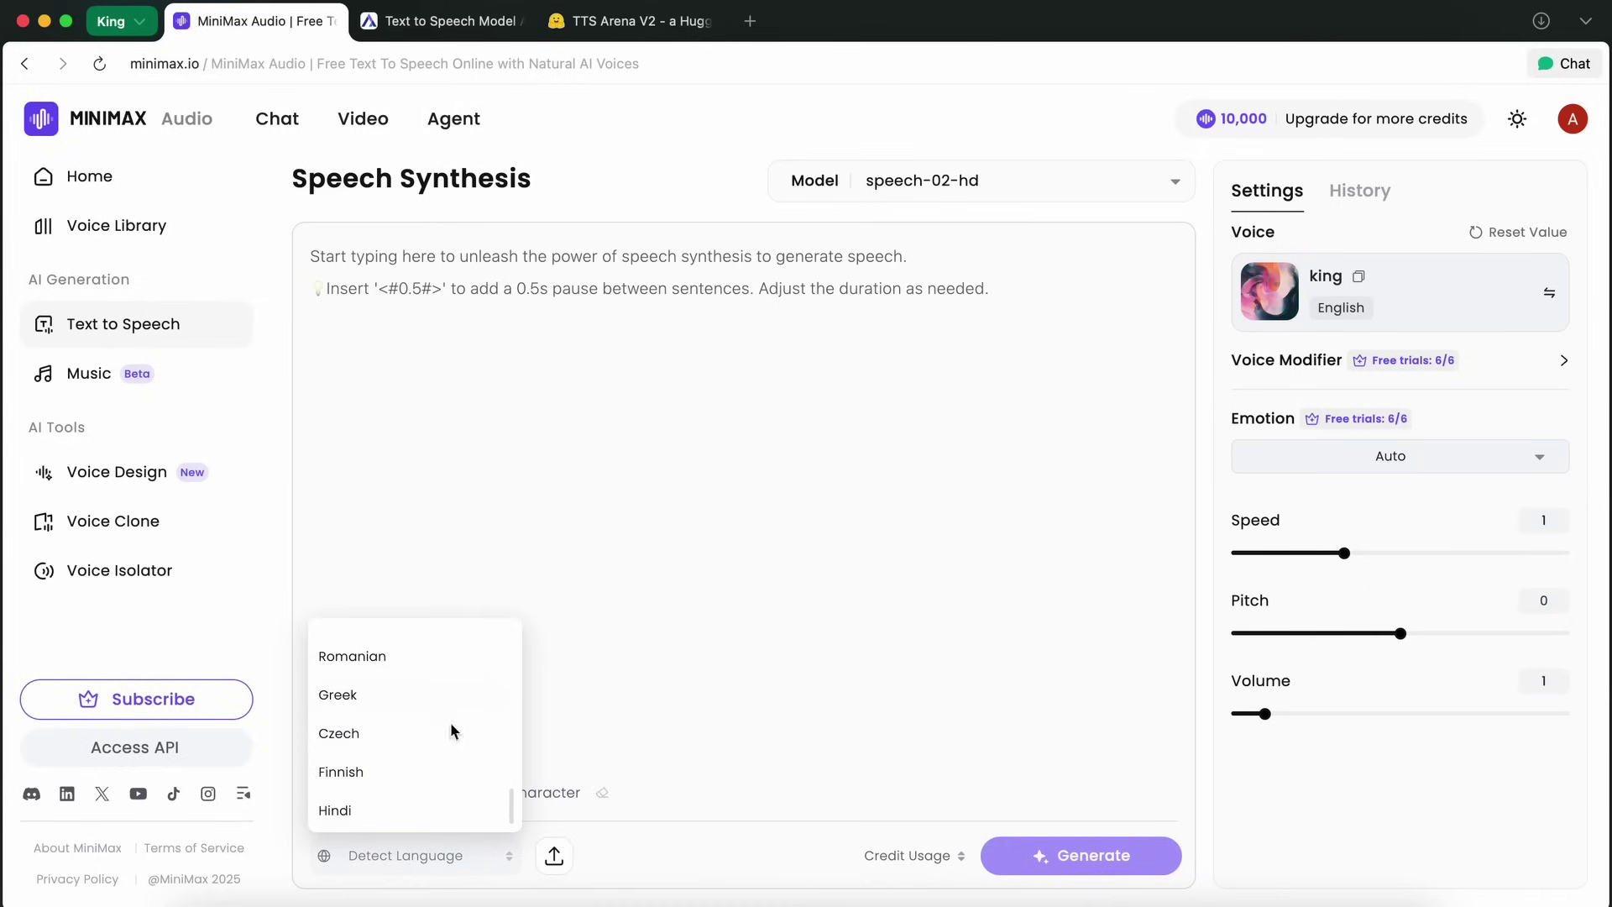
{"action": "scroll", "coordinate": [435, 811], "scroll_direction": "up", "scroll_amount": 5}
{"action": "scroll", "coordinate": [436, 793], "scroll_direction": "up", "scroll_amount": 1}
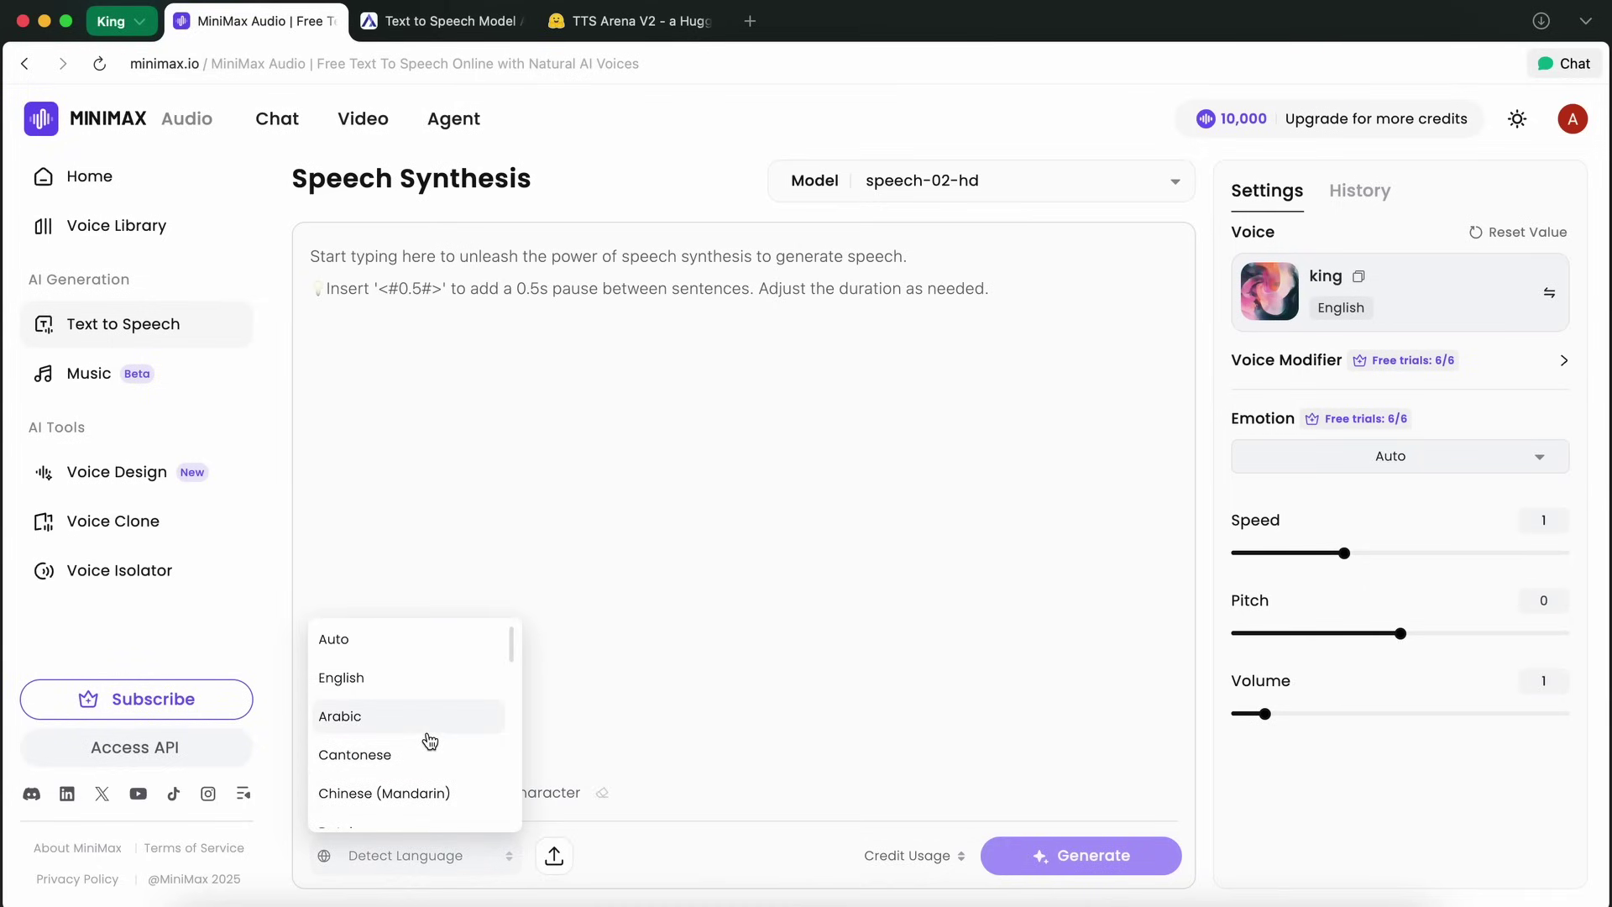
{"action": "left_click", "coordinate": [414, 680]}
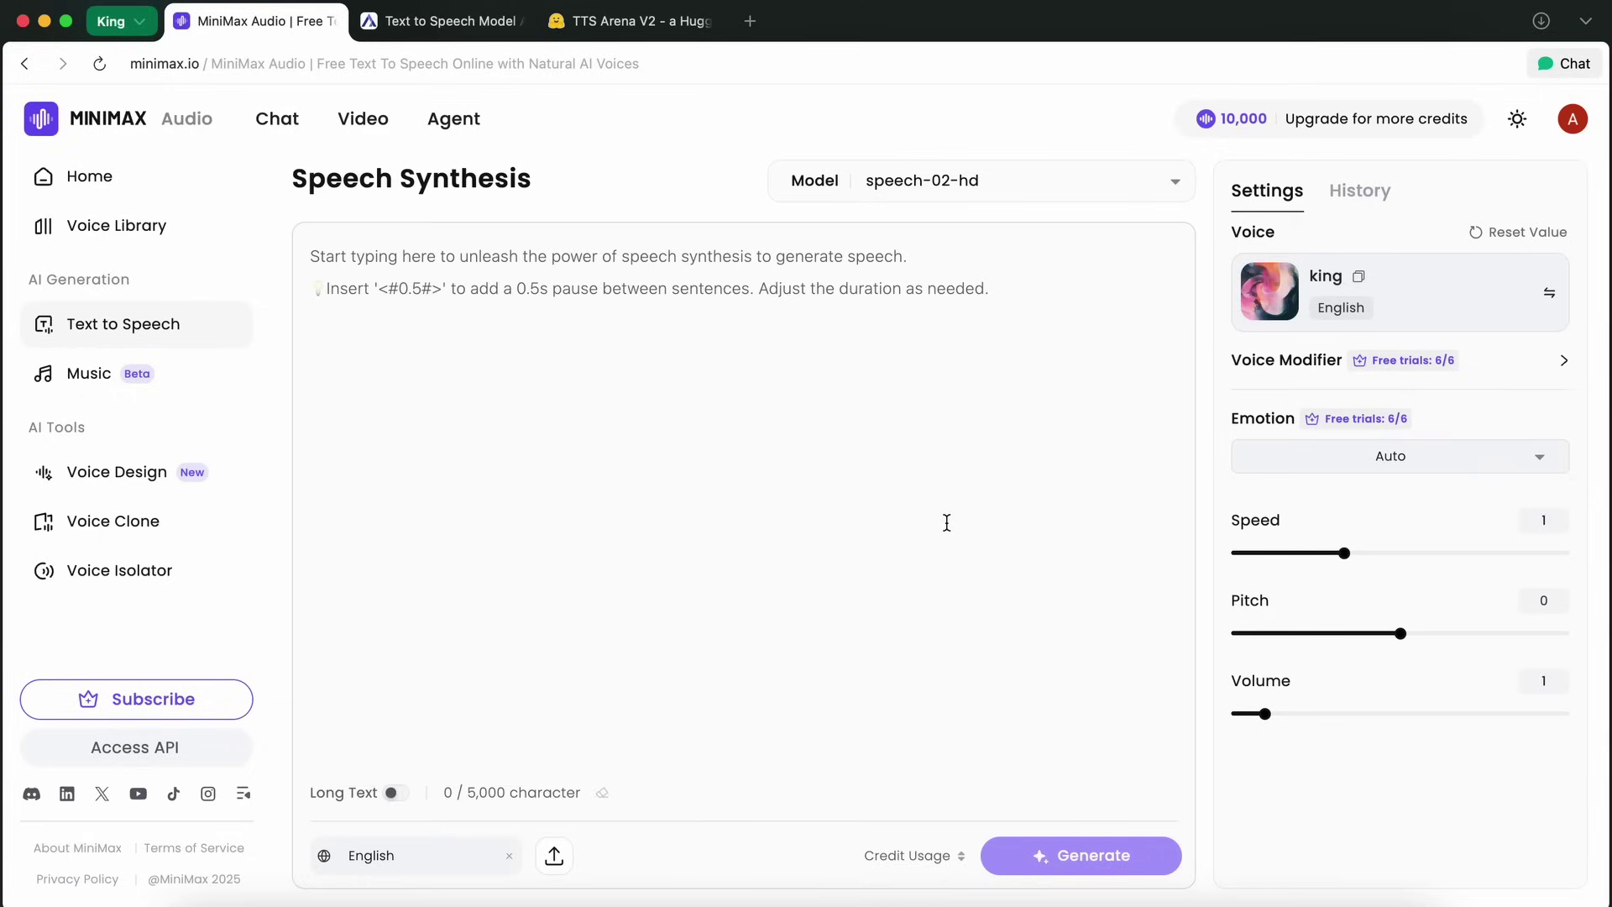
{"action": "left_click", "coordinate": [554, 859]}
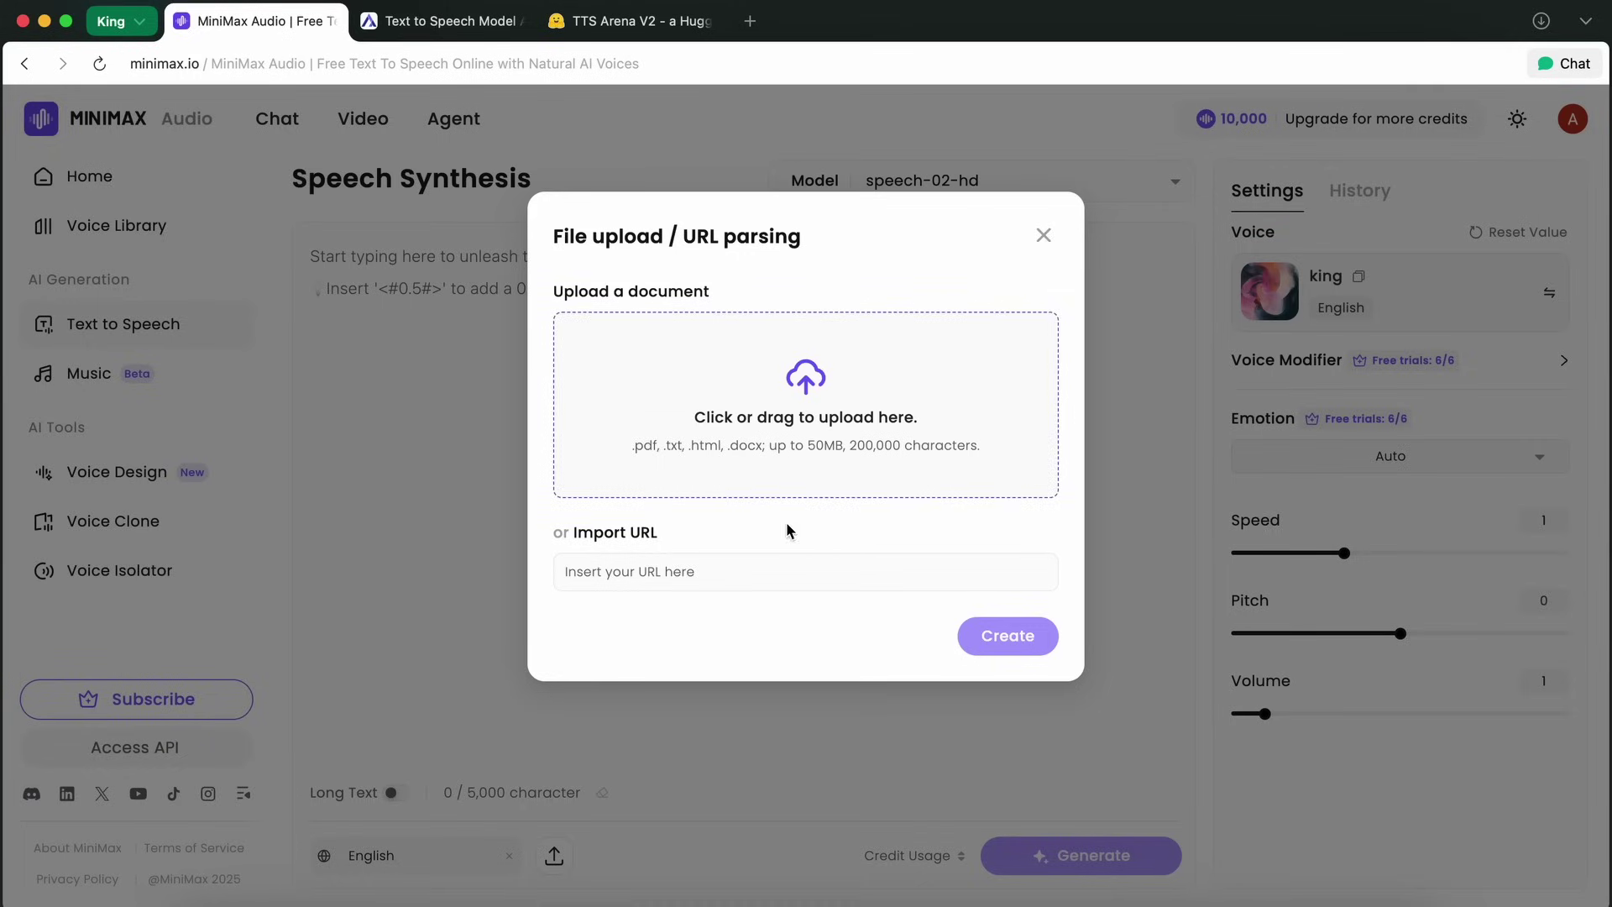
{"action": "left_click", "coordinate": [611, 575]}
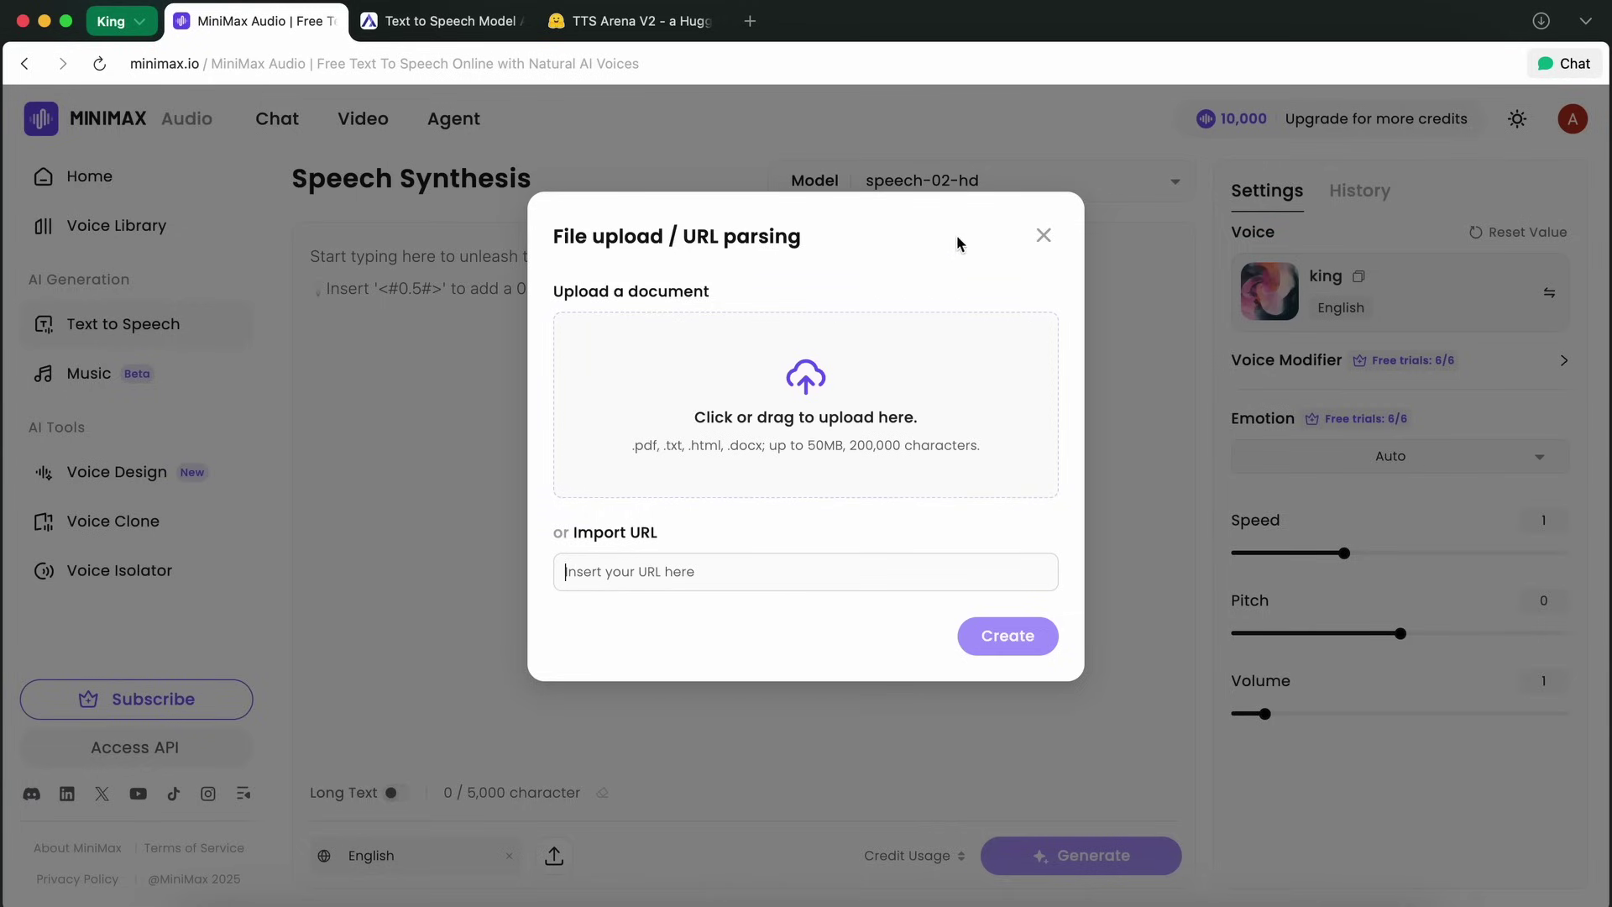
{"action": "left_click", "coordinate": [1043, 235]}
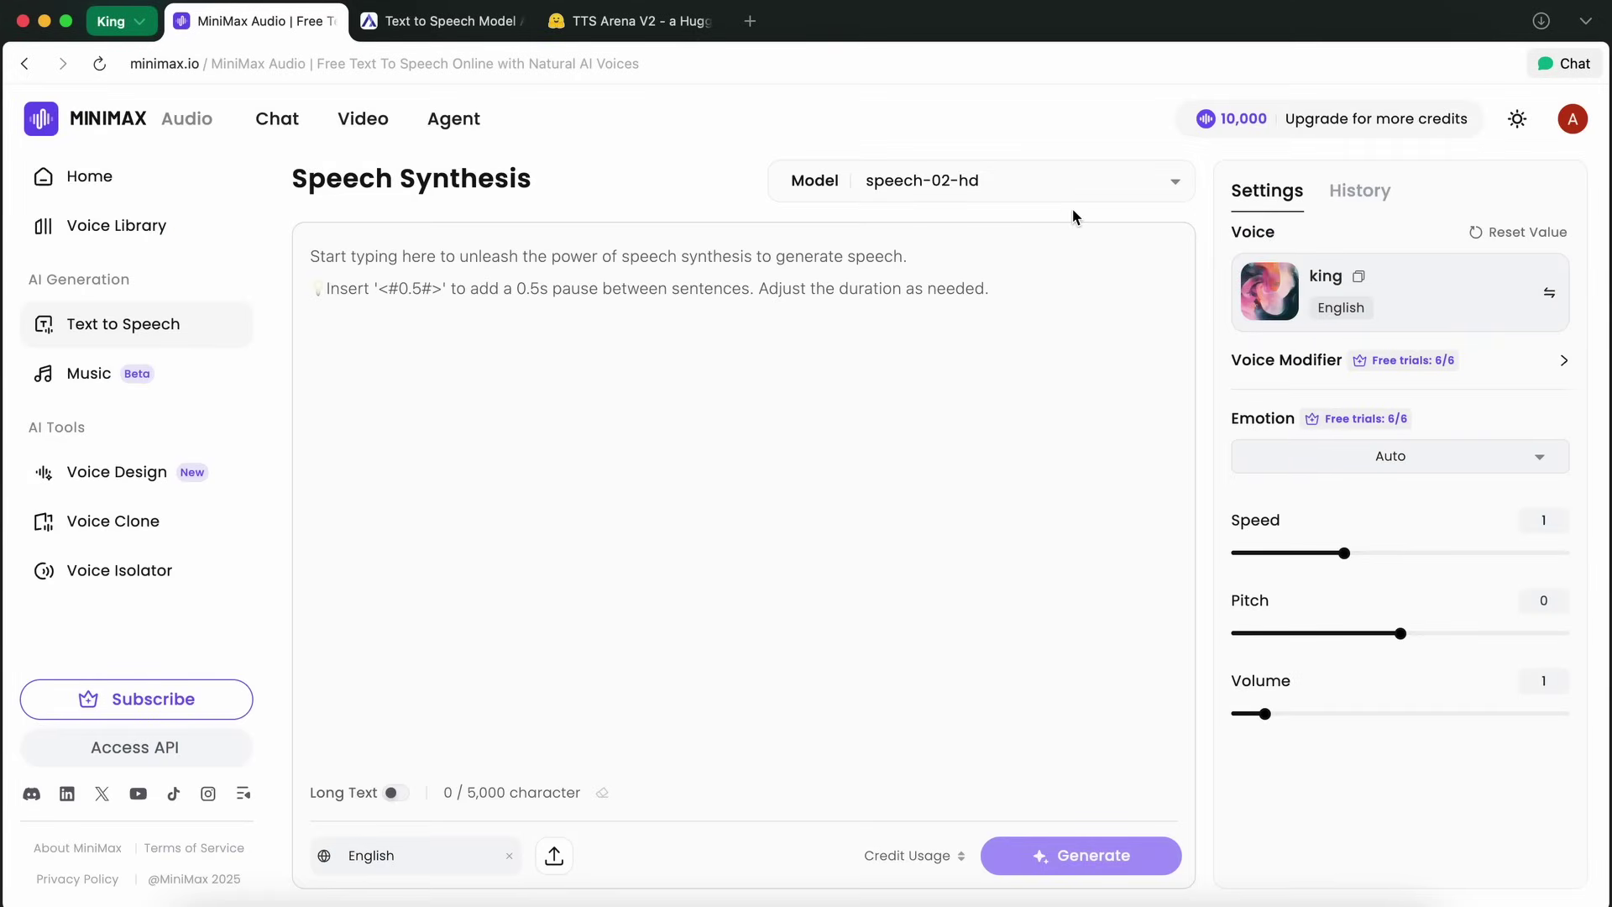
Step: Choose Trustworthy Man from the voice library as the speech voice
{"action": "left_click", "coordinate": [1430, 293]}
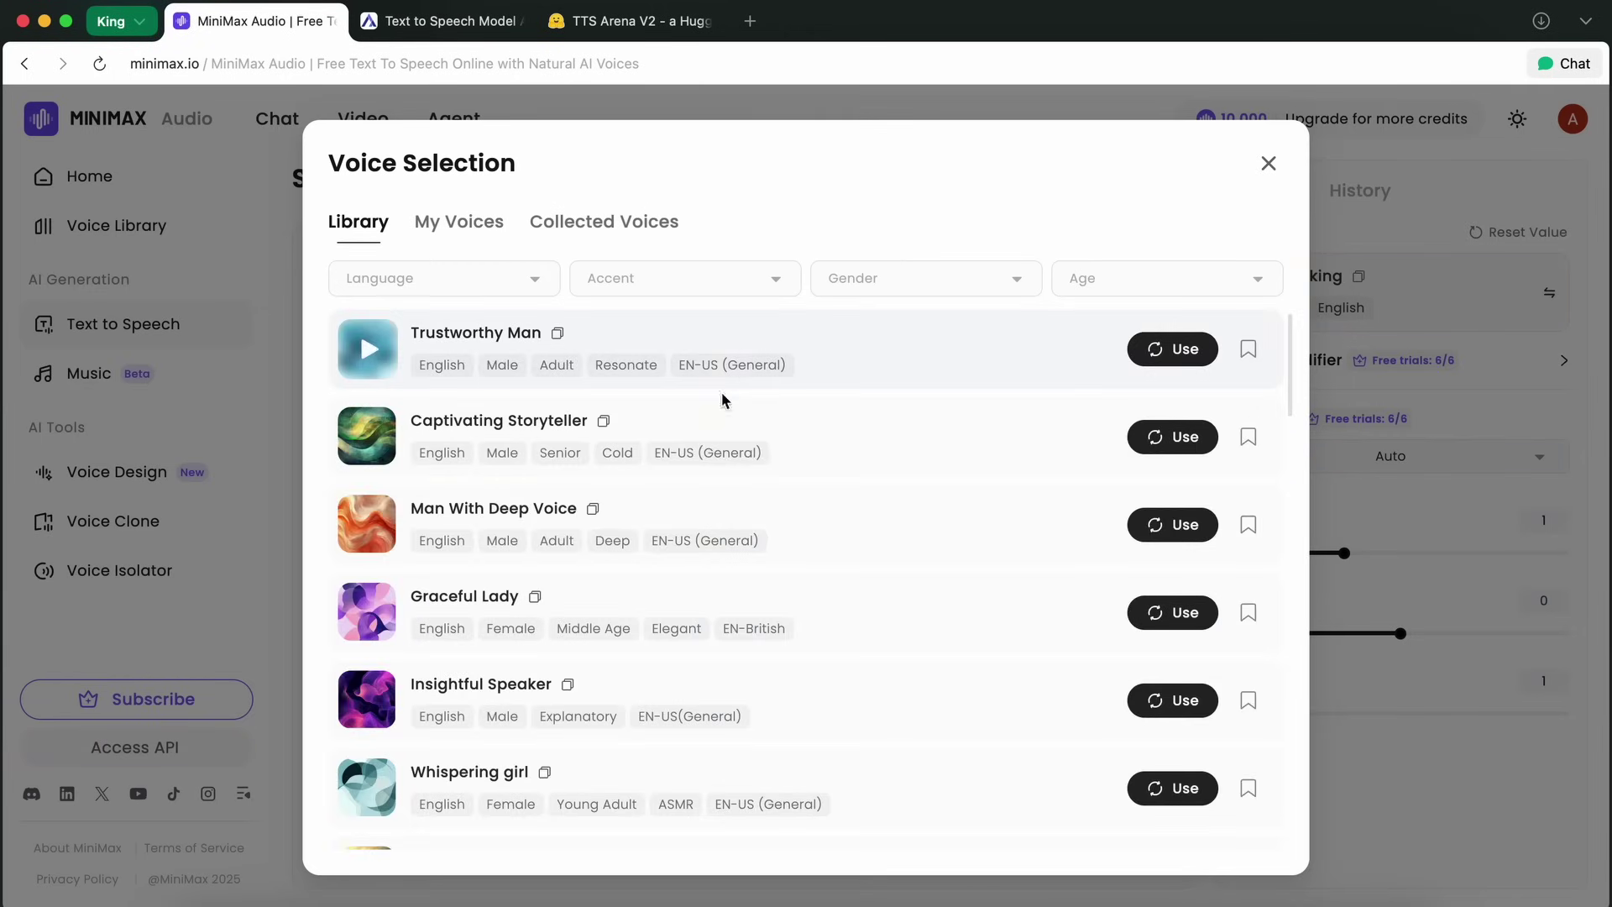
{"action": "scroll", "coordinate": [706, 514], "scroll_direction": "down", "scroll_amount": 1}
{"action": "scroll", "coordinate": [706, 514], "scroll_direction": "down", "scroll_amount": 2}
{"action": "scroll", "coordinate": [706, 514], "scroll_direction": "down", "scroll_amount": 2}
{"action": "scroll", "coordinate": [706, 514], "scroll_direction": "down", "scroll_amount": 1}
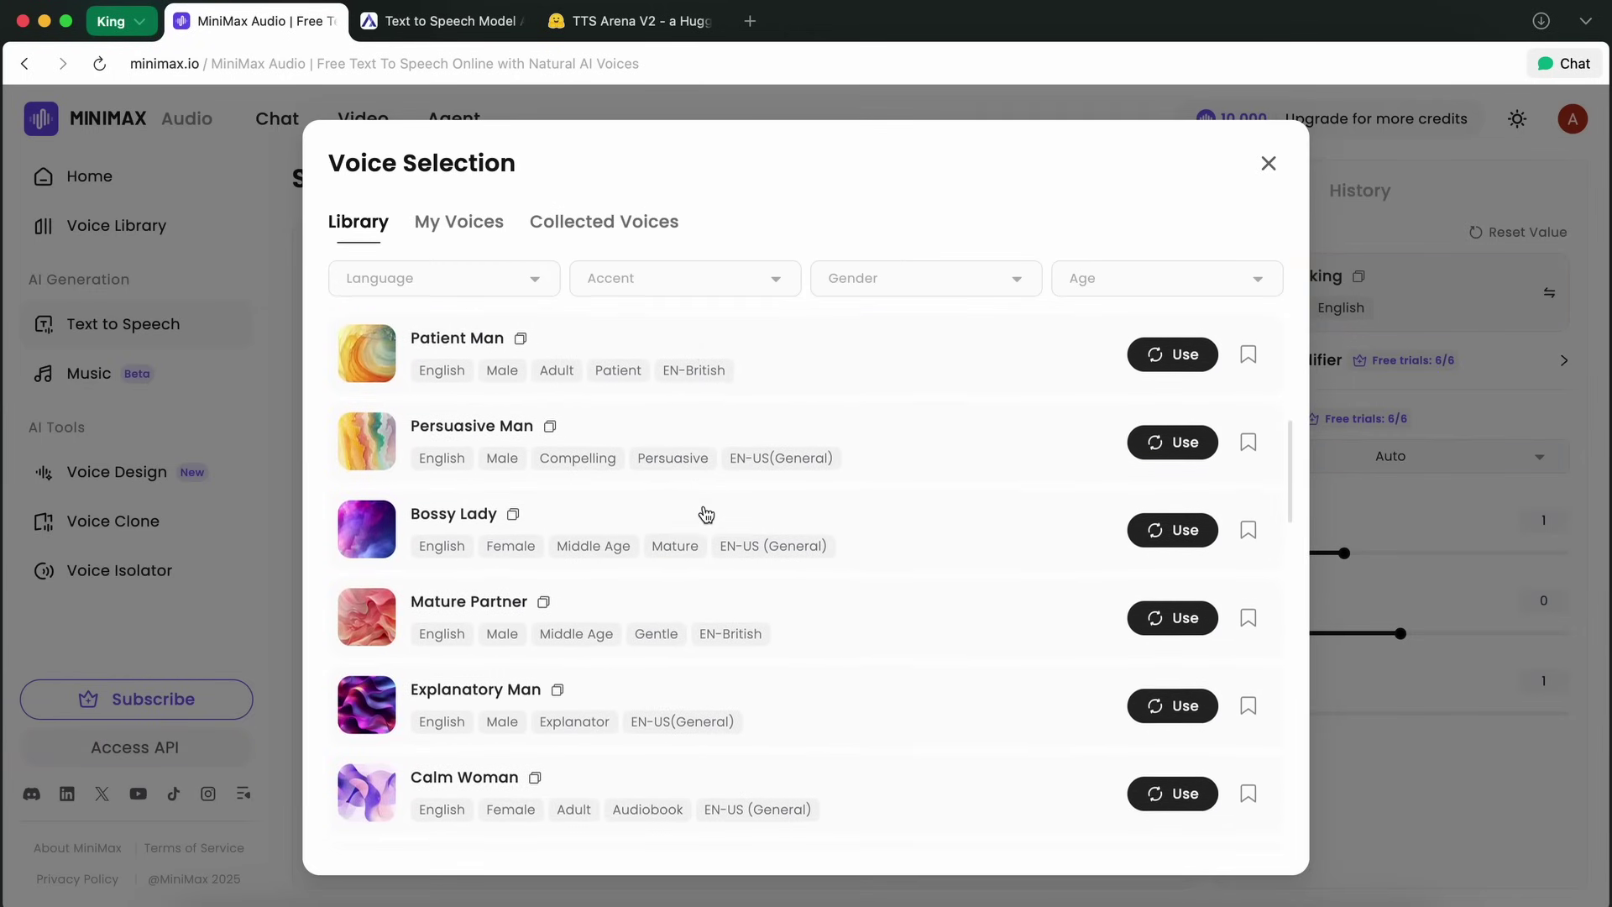
{"action": "scroll", "coordinate": [706, 515], "scroll_direction": "down", "scroll_amount": 1}
{"action": "scroll", "coordinate": [706, 514], "scroll_direction": "down", "scroll_amount": 1}
{"action": "scroll", "coordinate": [705, 515], "scroll_direction": "up", "scroll_amount": 10}
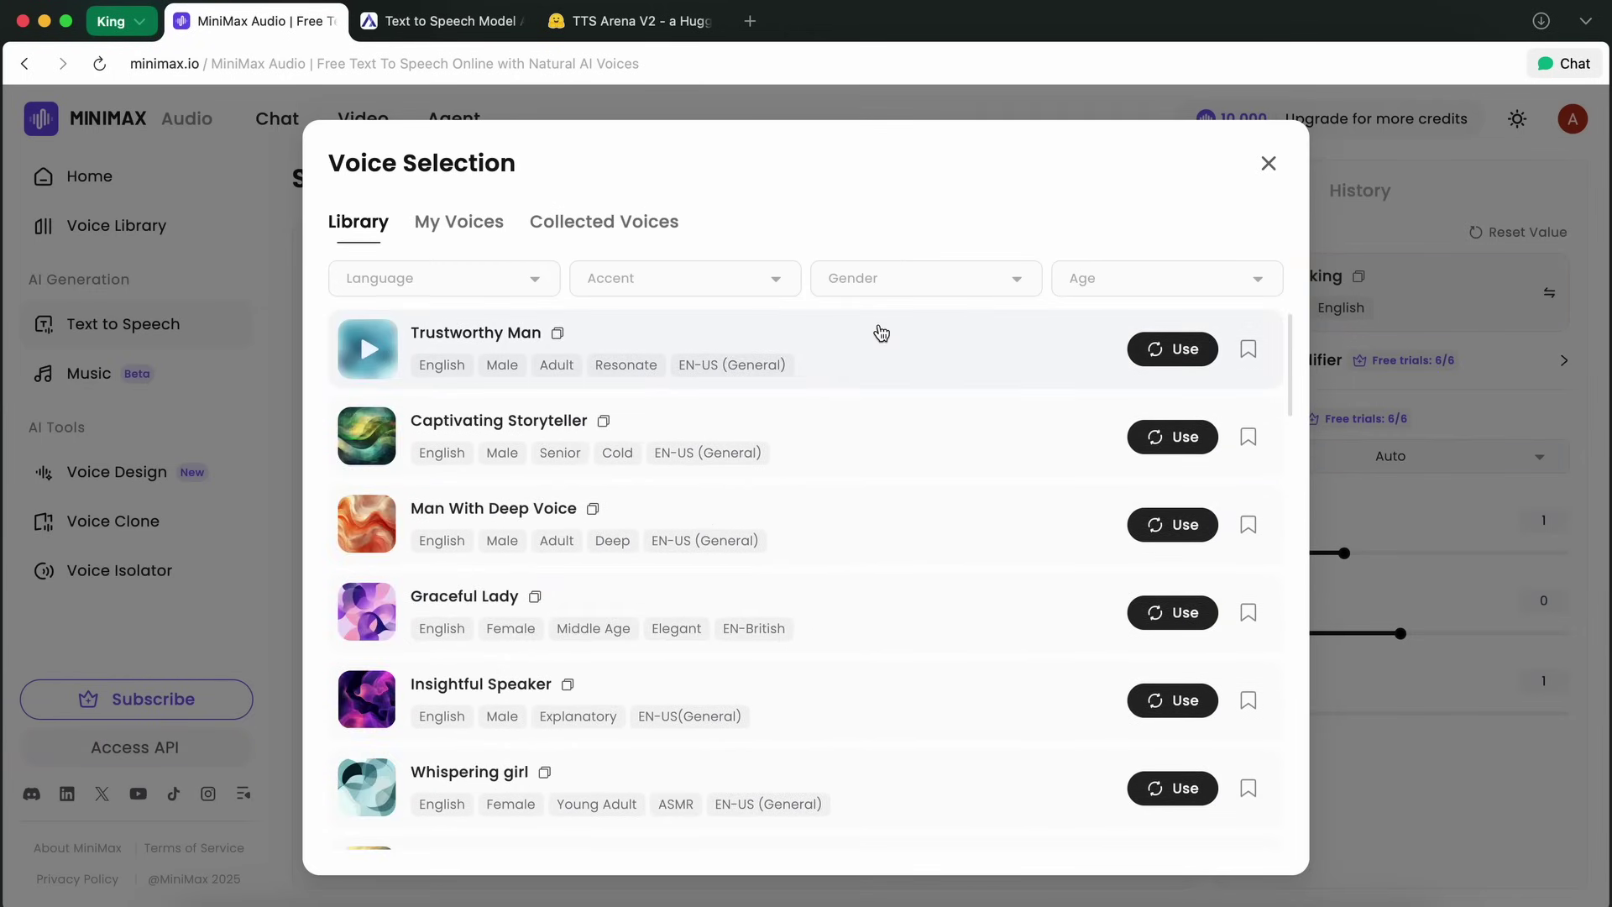
{"action": "left_click", "coordinate": [1165, 361]}
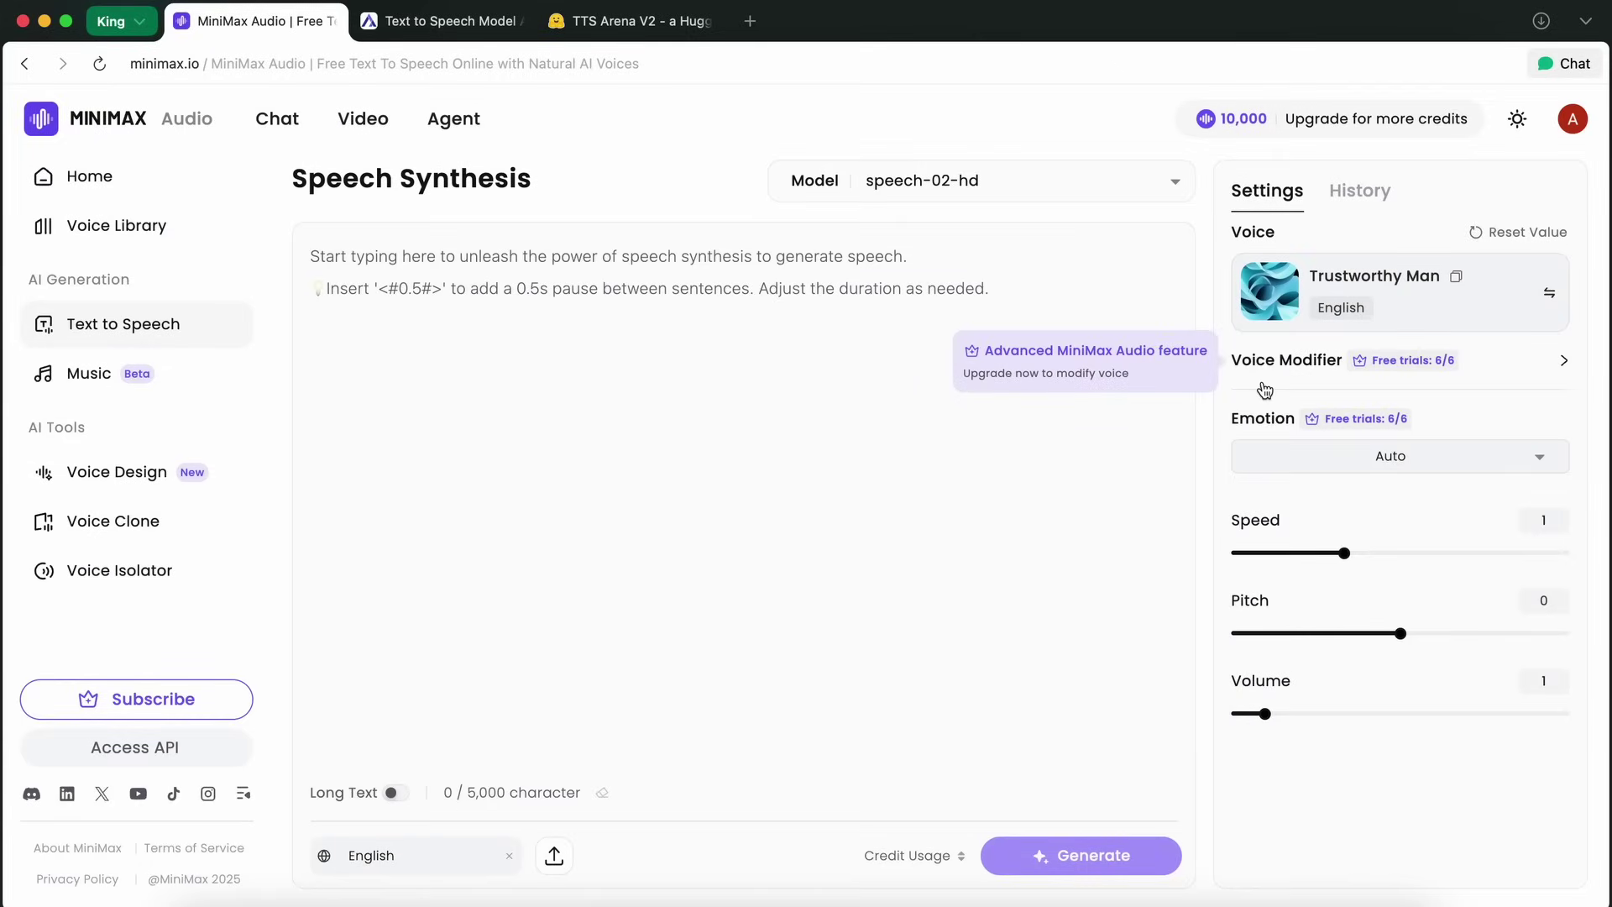
Step: Set the speech emotion to Happy from the emotion list
{"action": "left_click", "coordinate": [1295, 457]}
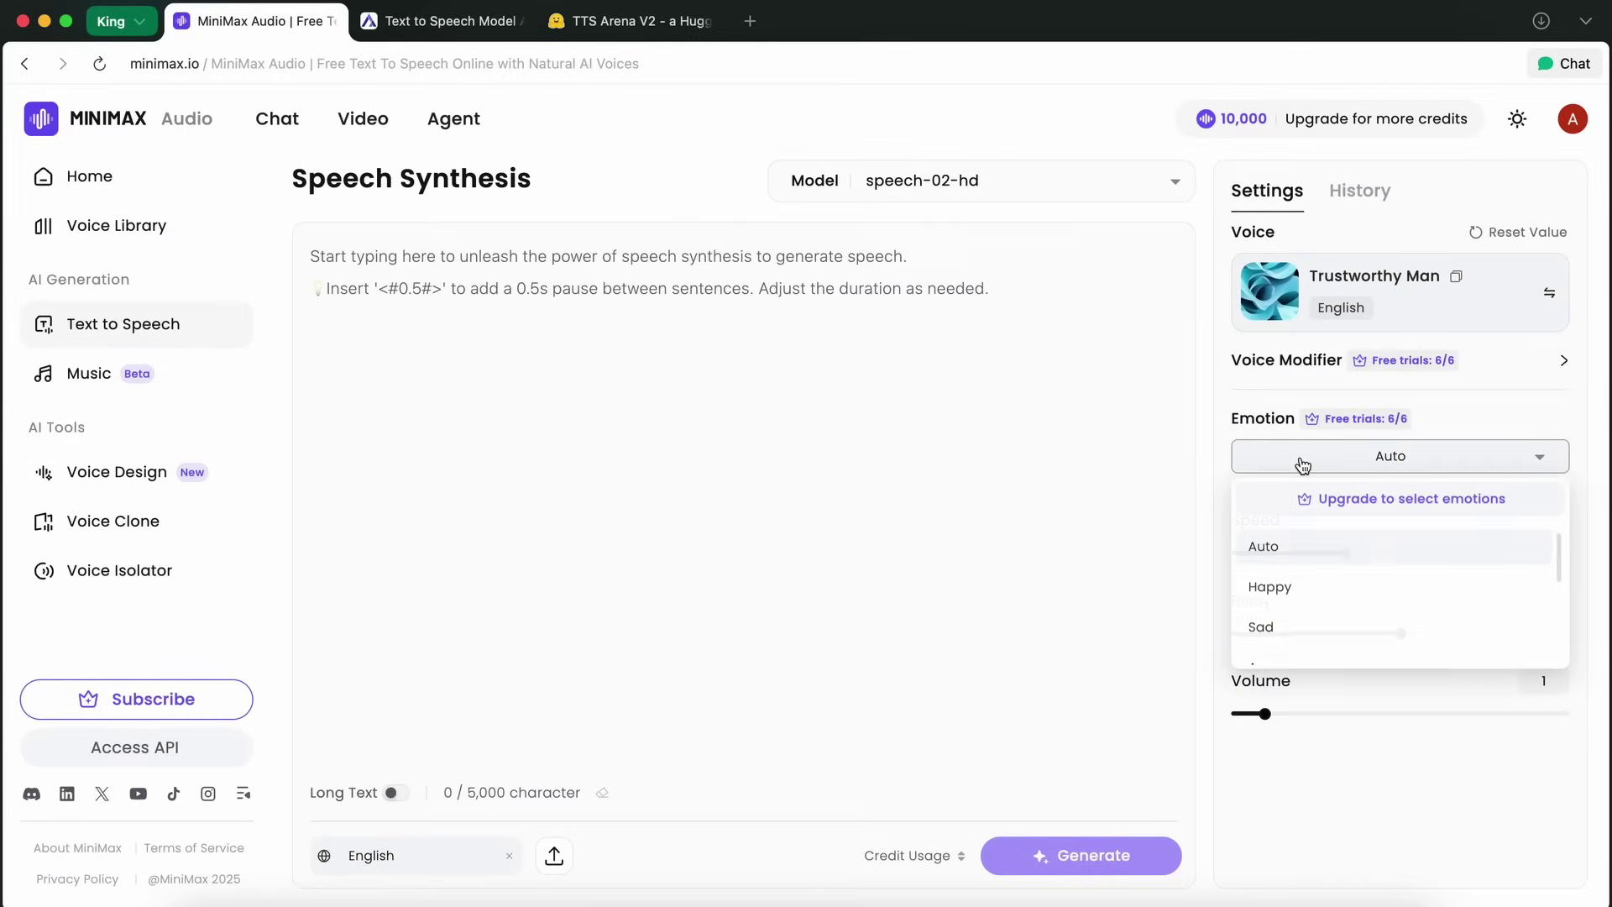
{"action": "scroll", "coordinate": [1315, 641], "scroll_direction": "down", "scroll_amount": 1}
{"action": "scroll", "coordinate": [1315, 641], "scroll_direction": "down", "scroll_amount": 2}
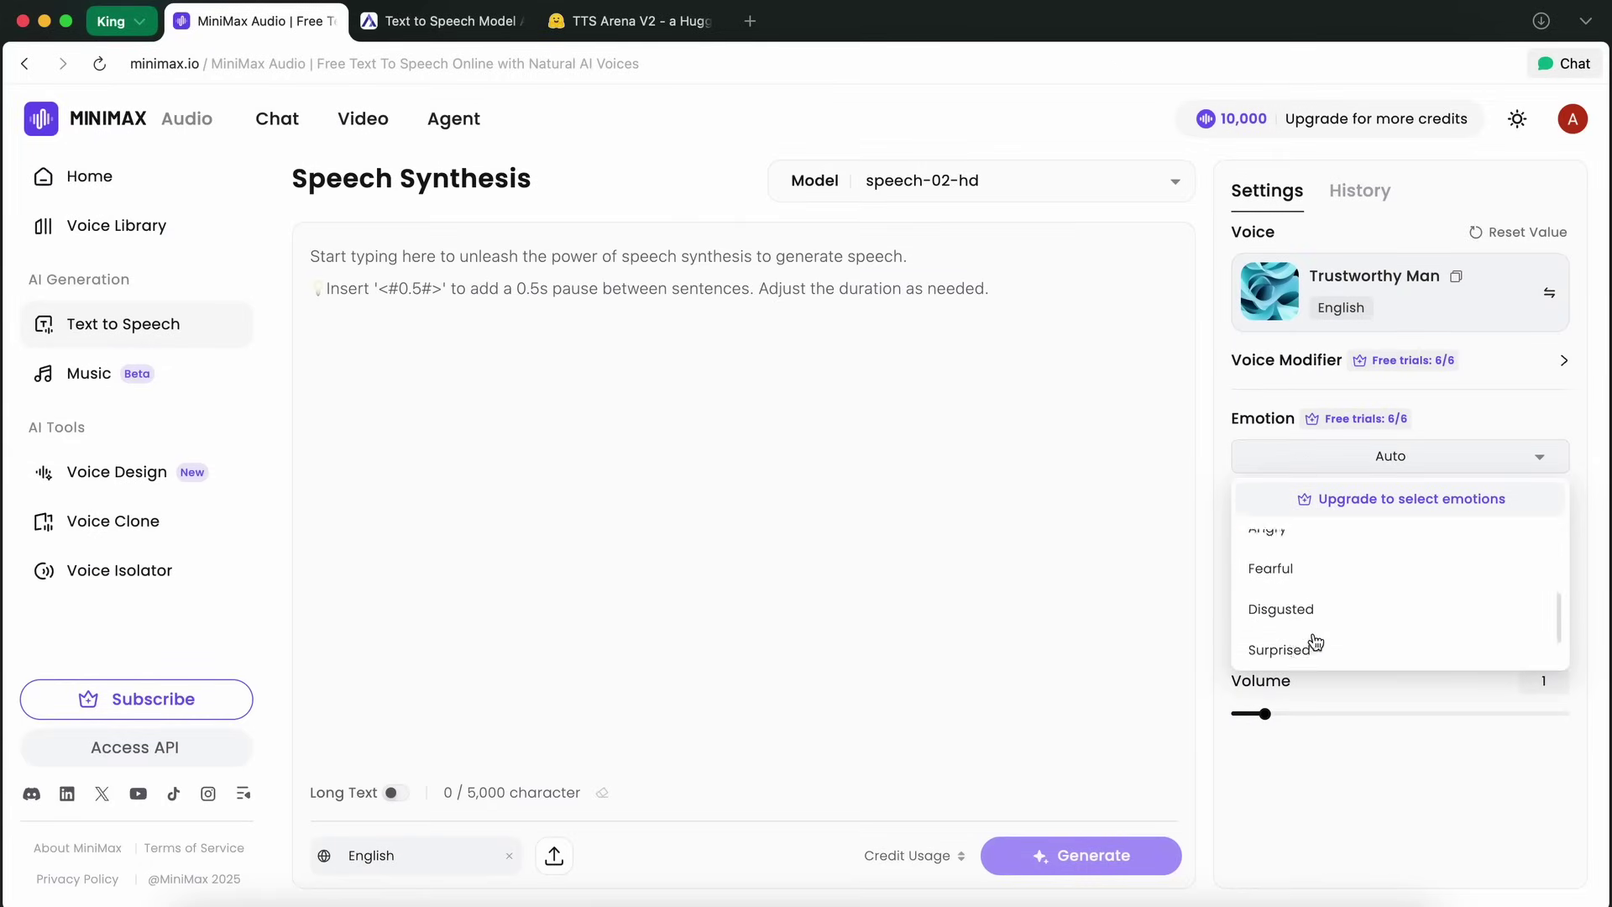
{"action": "scroll", "coordinate": [1315, 640], "scroll_direction": "up", "scroll_amount": 5}
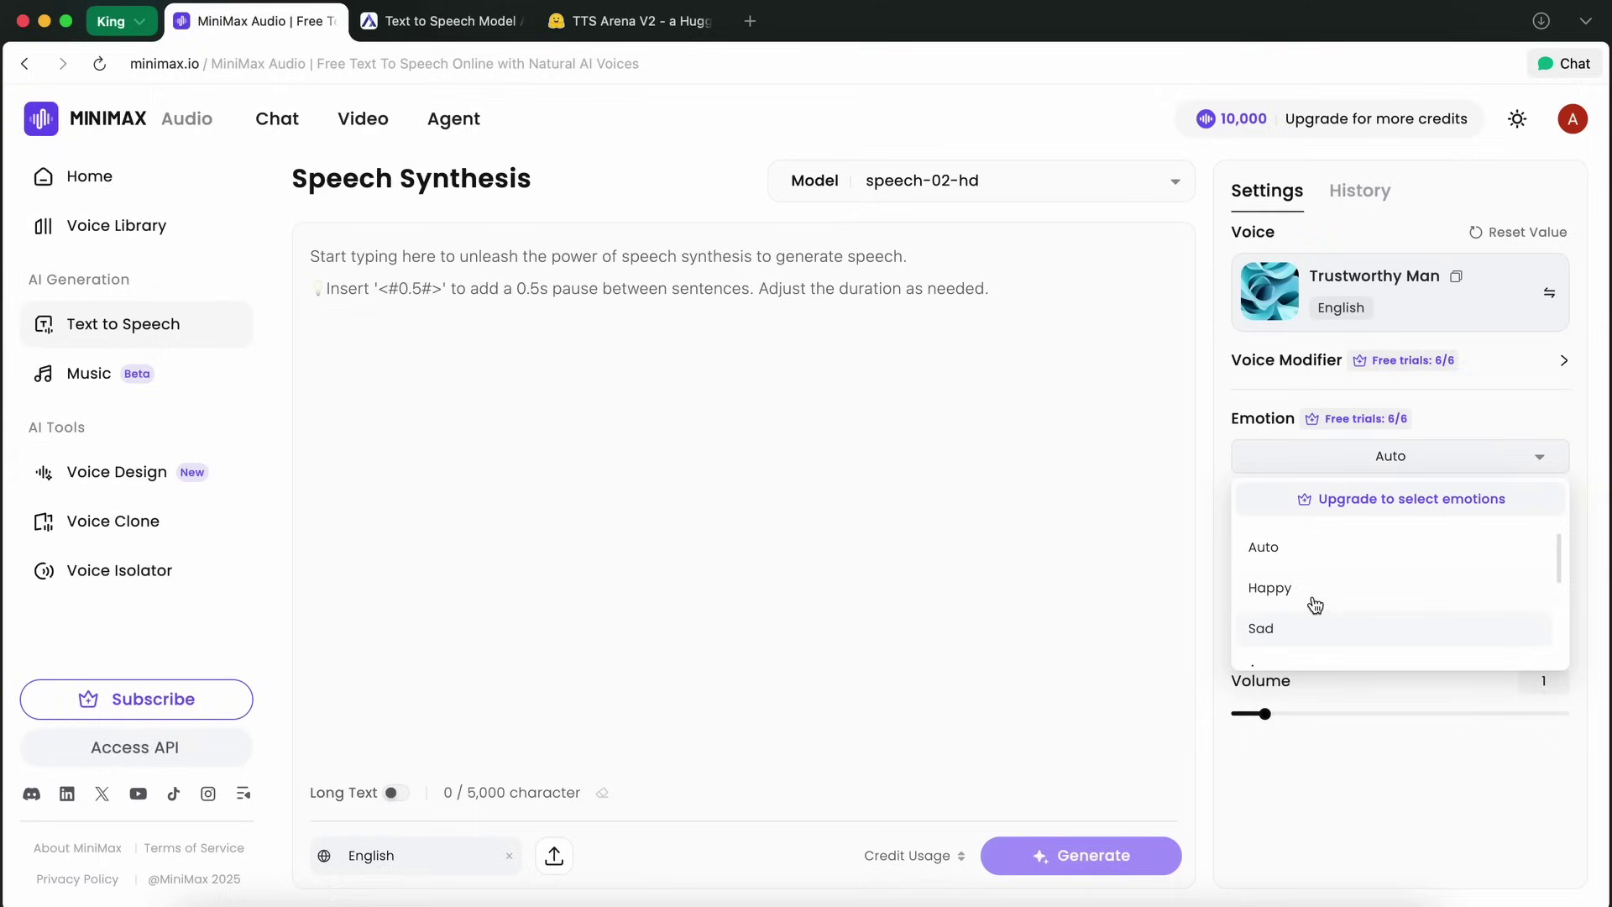
{"action": "left_click", "coordinate": [1311, 602]}
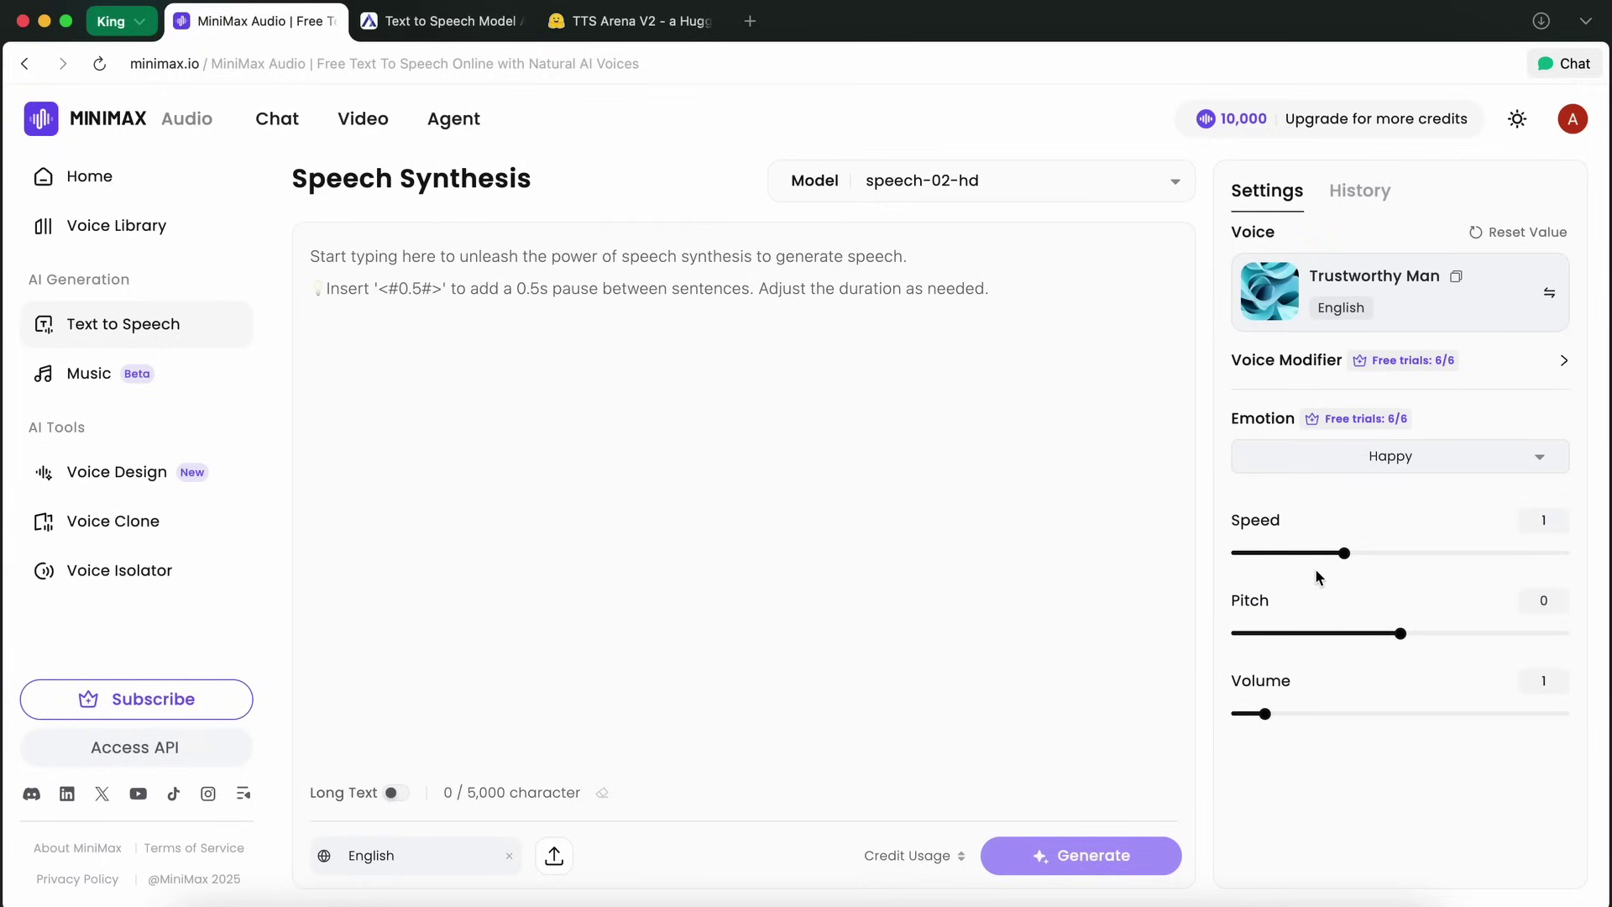
Step: Look over the voice modifier and emotion list, leaving both unchanged
{"action": "left_click", "coordinate": [1278, 363]}
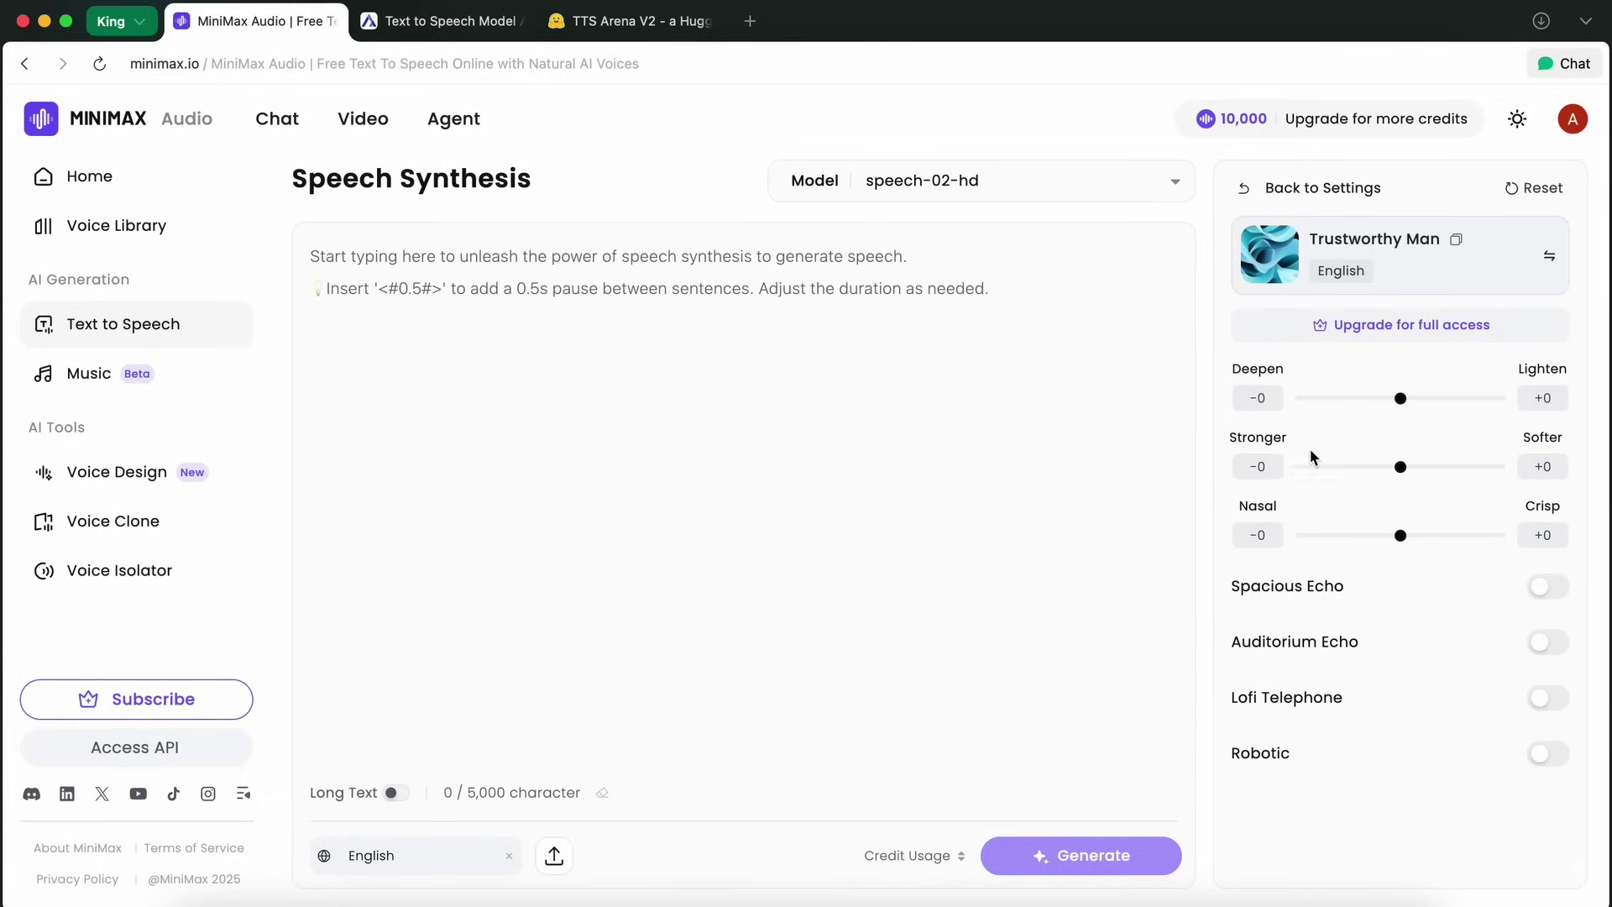
{"action": "left_click", "coordinate": [1244, 199]}
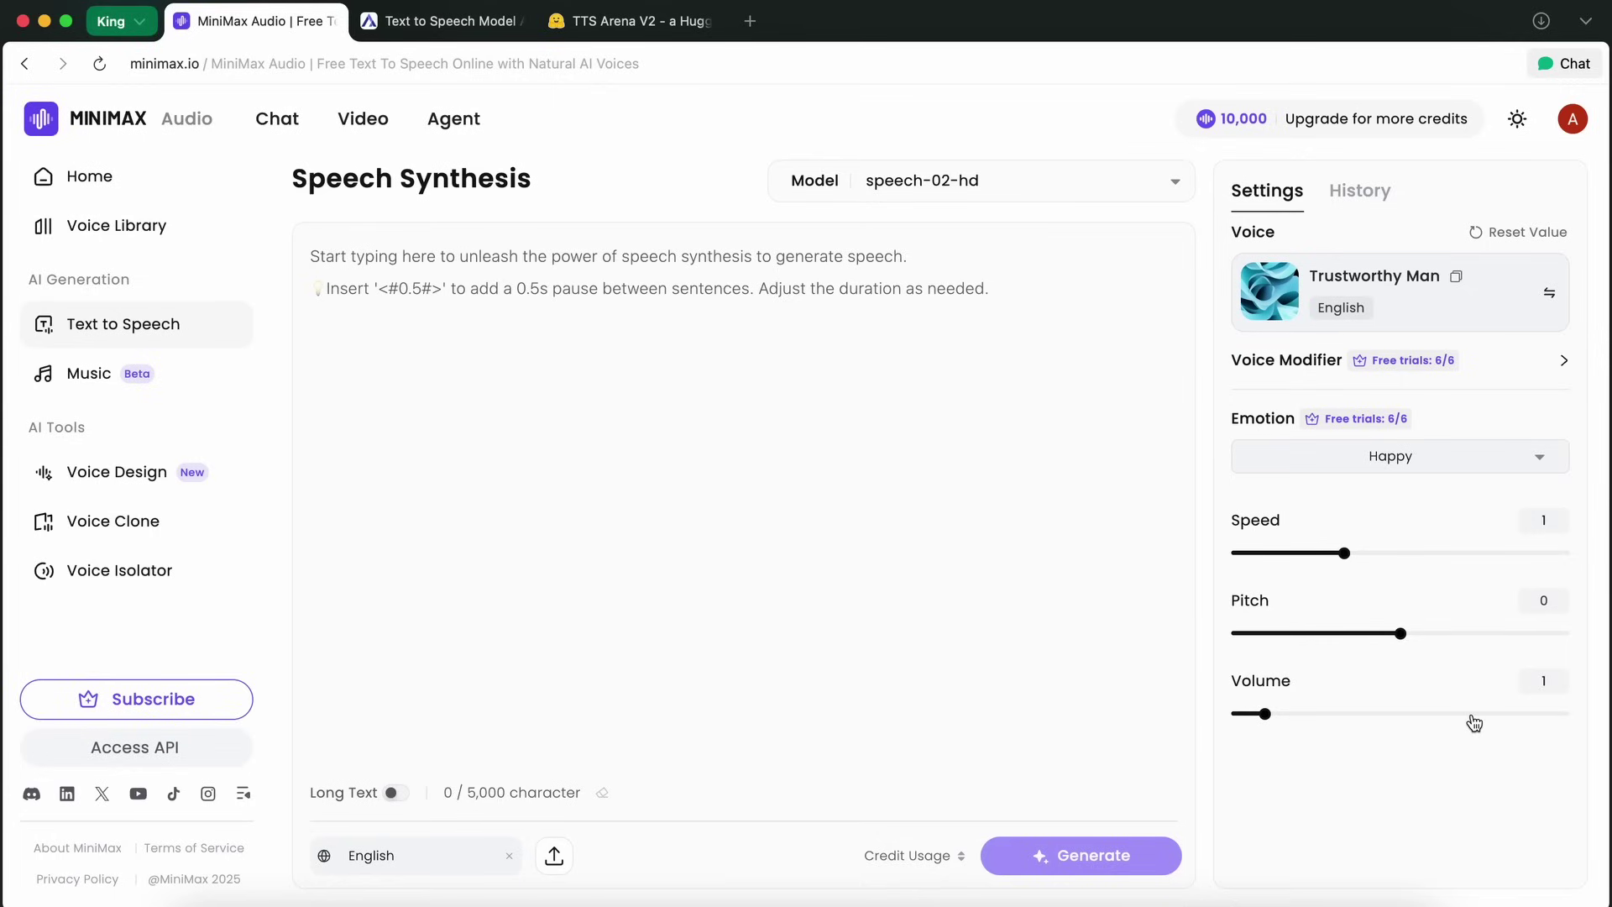
{"action": "left_click", "coordinate": [1266, 458]}
{"action": "scroll", "coordinate": [1327, 625], "scroll_direction": "down", "scroll_amount": 2}
{"action": "scroll", "coordinate": [1325, 625], "scroll_direction": "down", "scroll_amount": 3}
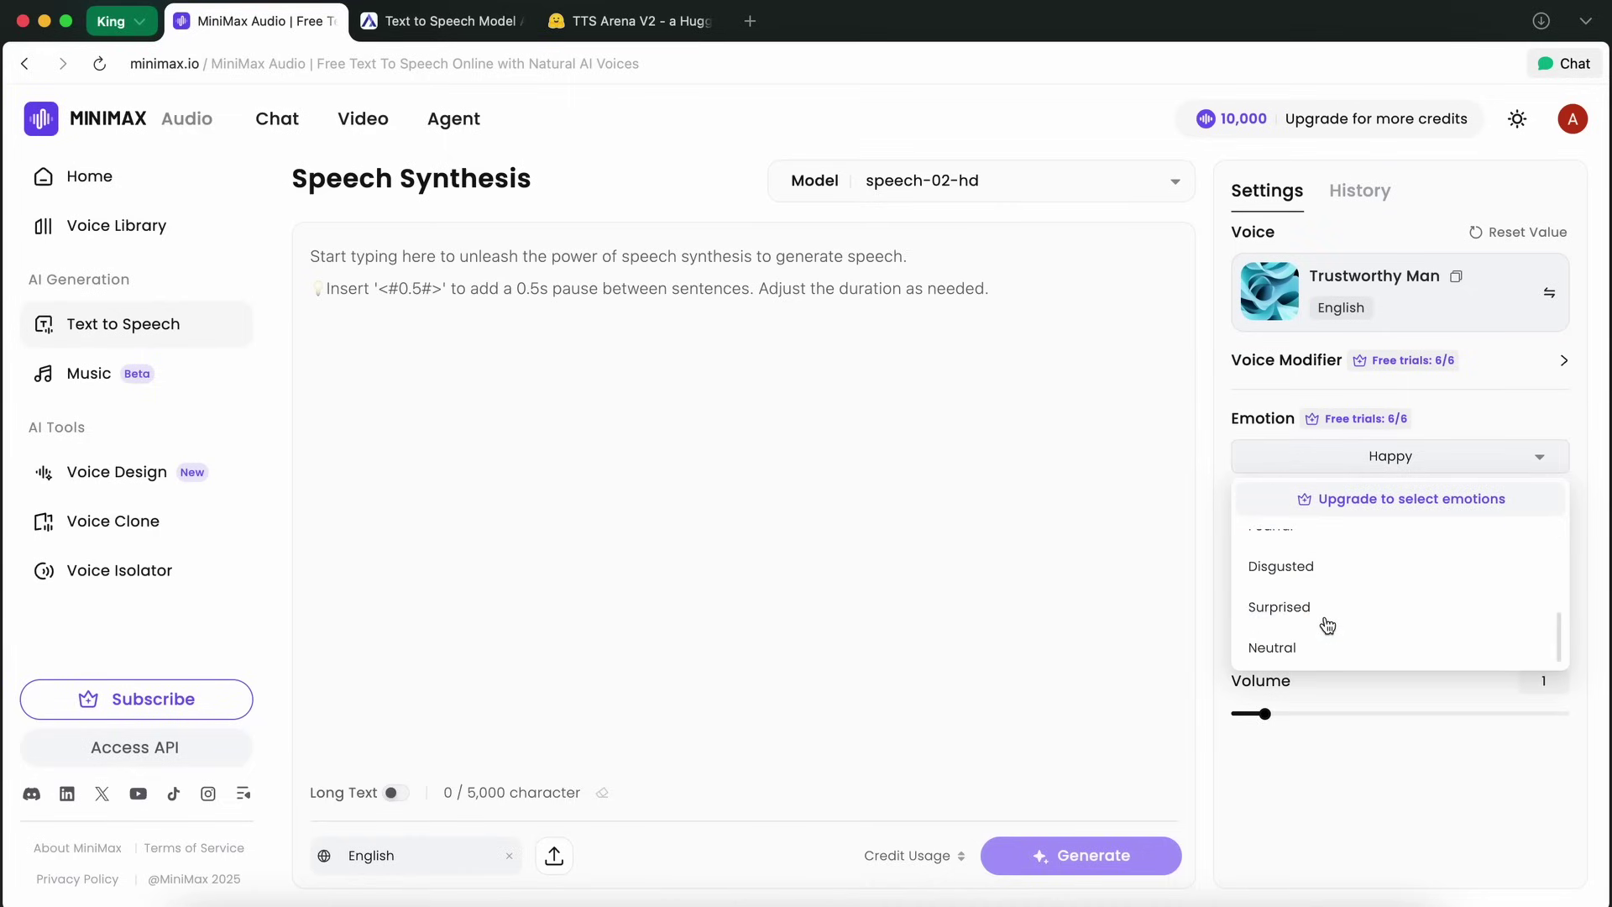
{"action": "scroll", "coordinate": [1324, 622], "scroll_direction": "up", "scroll_amount": 3}
{"action": "scroll", "coordinate": [1324, 622], "scroll_direction": "up", "scroll_amount": 2}
{"action": "left_click", "coordinate": [1315, 770]}
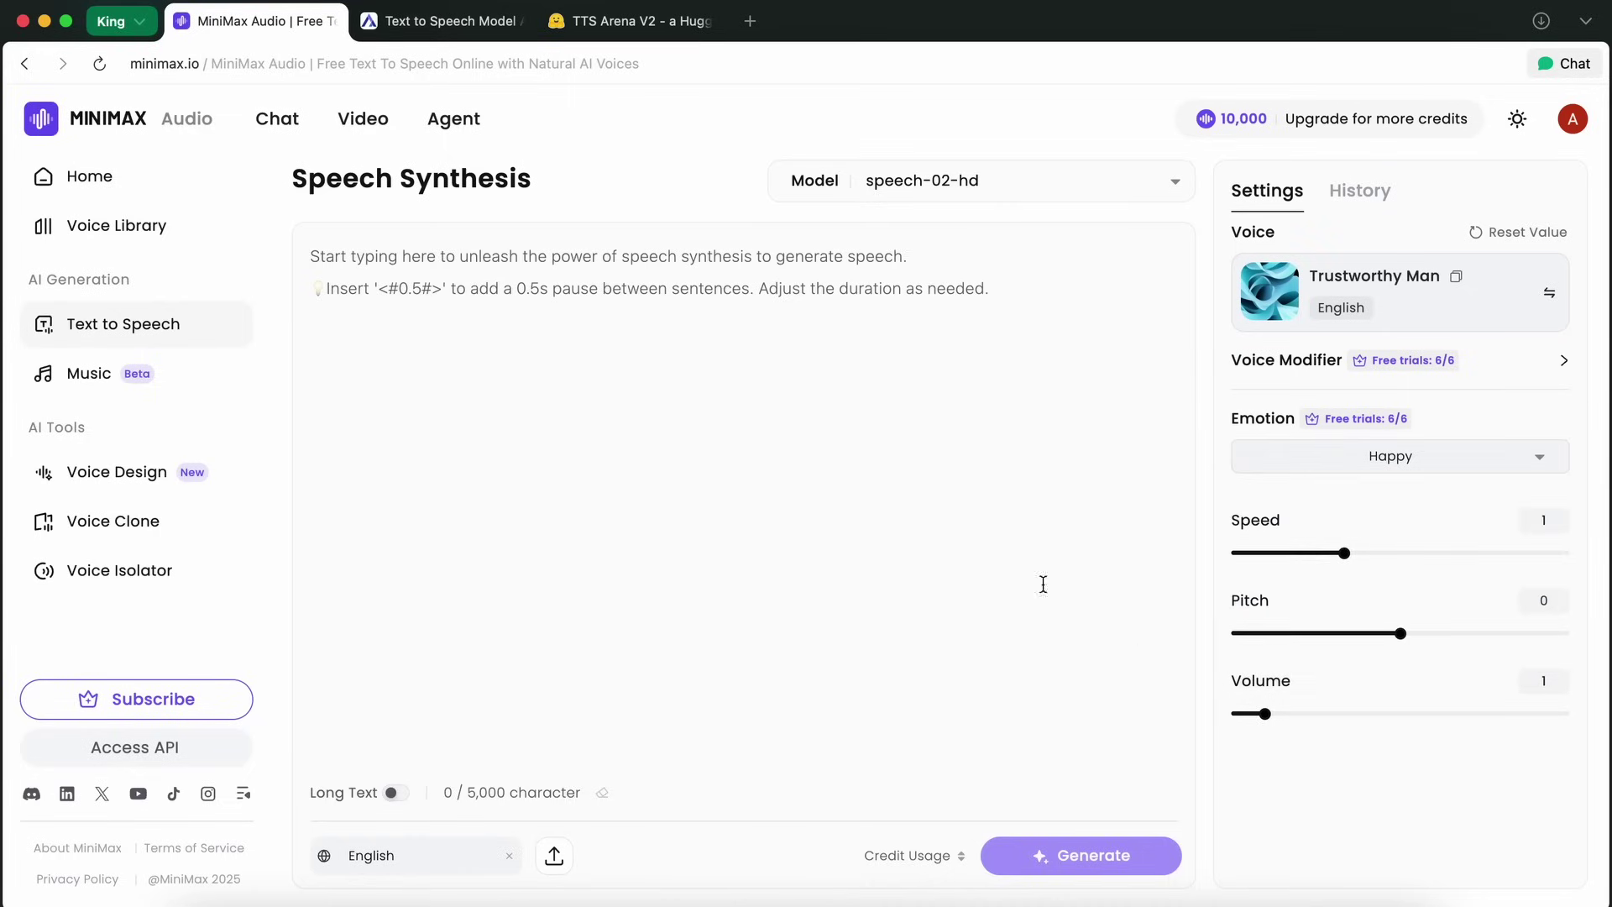
Step: Paste the short story about Bob and his cat into the speech text box
{"action": "left_click", "coordinate": [542, 294]}
{"action": "type", "text": "Bob tried to impress his cat by juggling three eggs. The cat, unimpressed, yawned and knocked over a glass of milk. Bob panicked, dropped the eggs, and slipped on the milk, landing with a splat. The cat blinked, licked its paw, and strolled away, clearly thinking, “Amateur.” Bob sighed, covered in egg and milk, as his cat claimed the only clean chair. Moral: Never try to outshine a cat—they always land on their feet, and you’ll just end up scrambled!"}
Step: Generate speech of the Bob-and-cat story in the Trustworthy Man voice
{"action": "left_click", "coordinate": [1135, 856]}
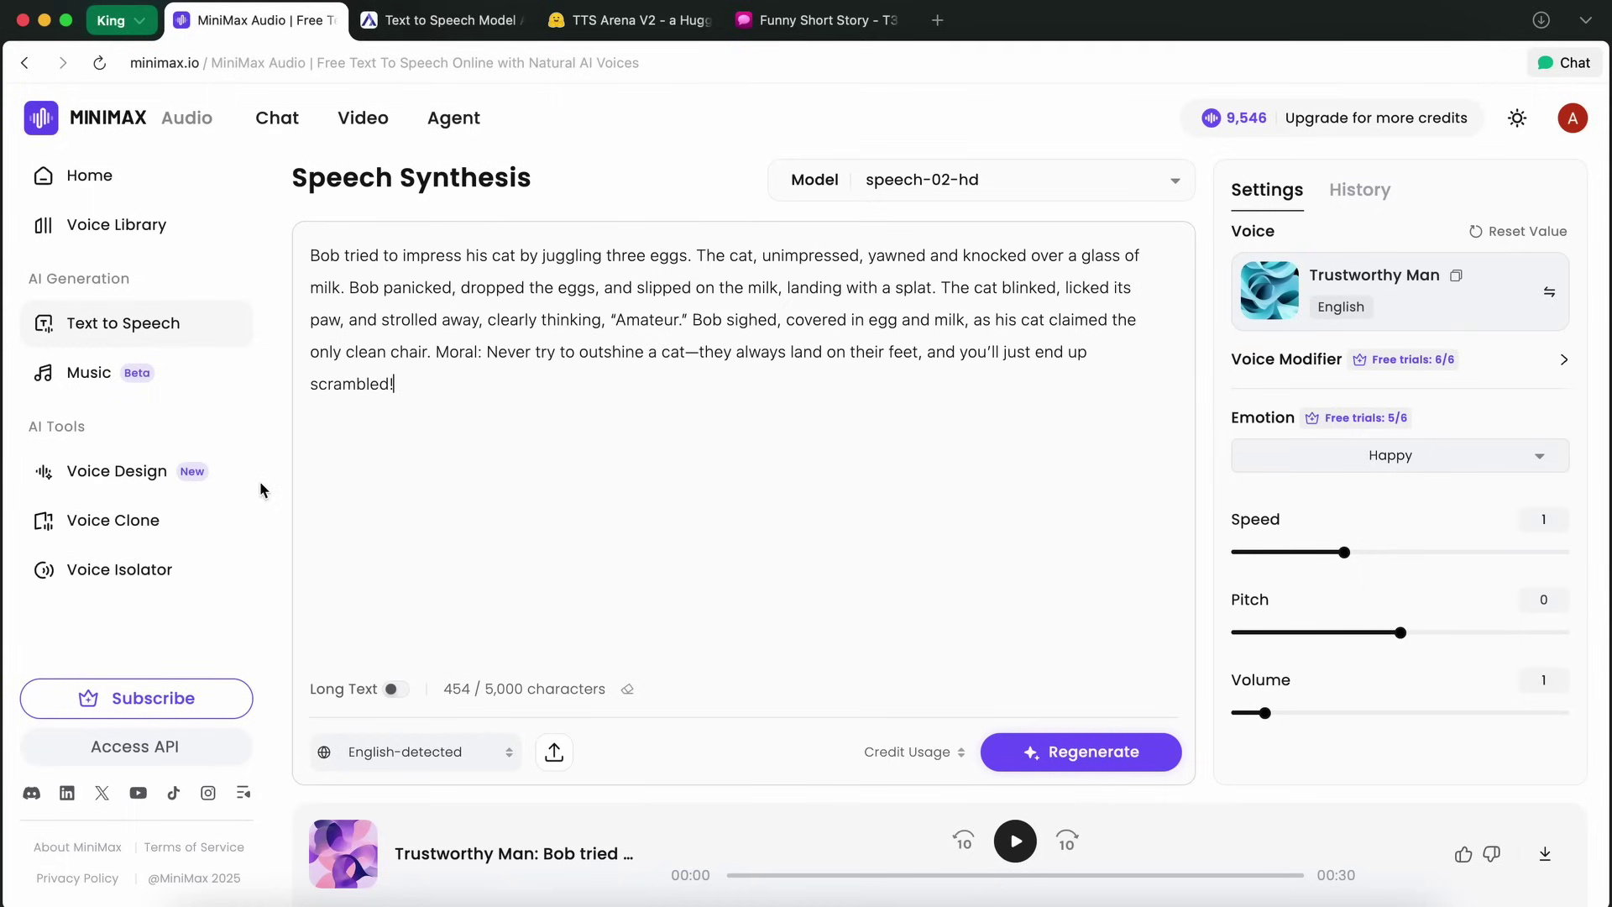
Step: Dismiss the audio player, browse the Voice Library and start an Instant Clone
{"action": "left_click", "coordinate": [184, 327]}
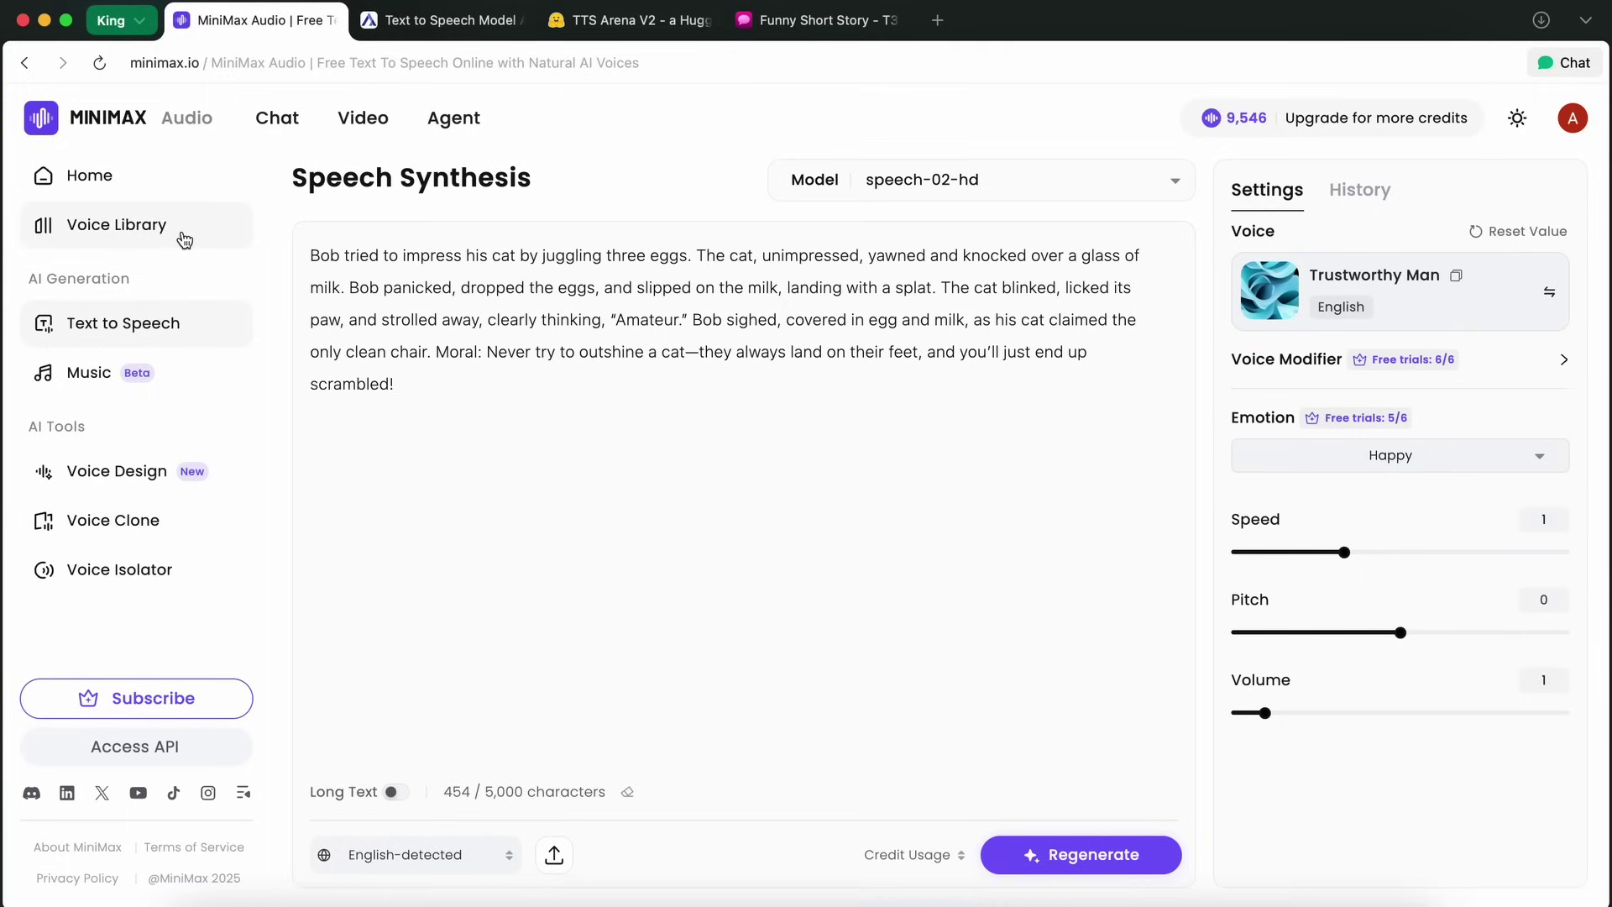
{"action": "left_click", "coordinate": [176, 240]}
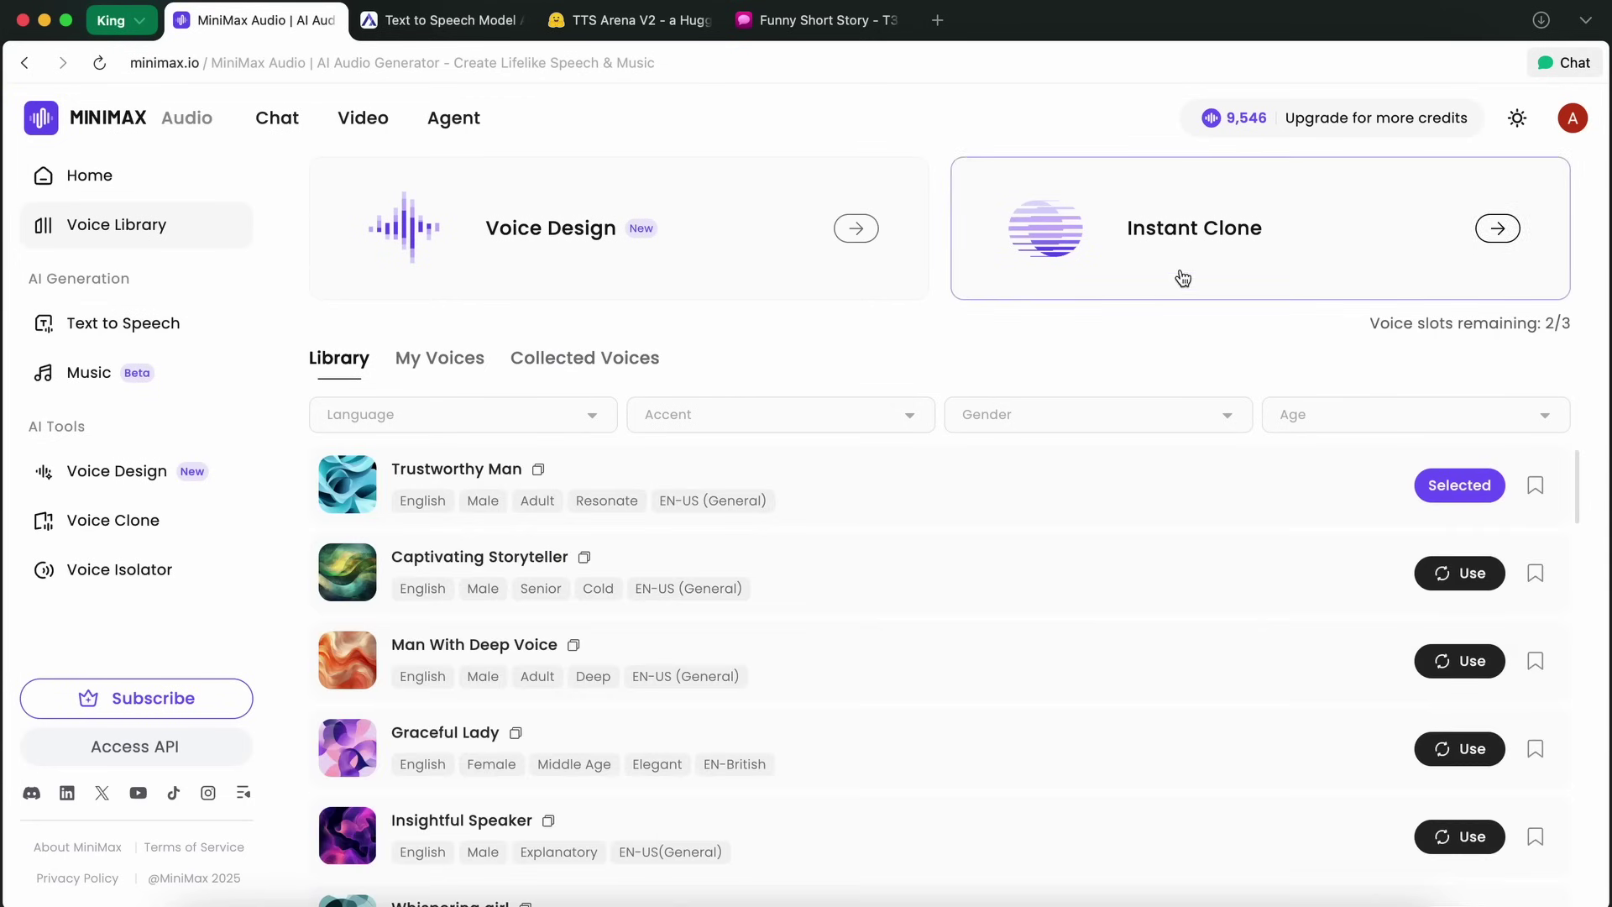
{"action": "left_click", "coordinate": [1498, 229]}
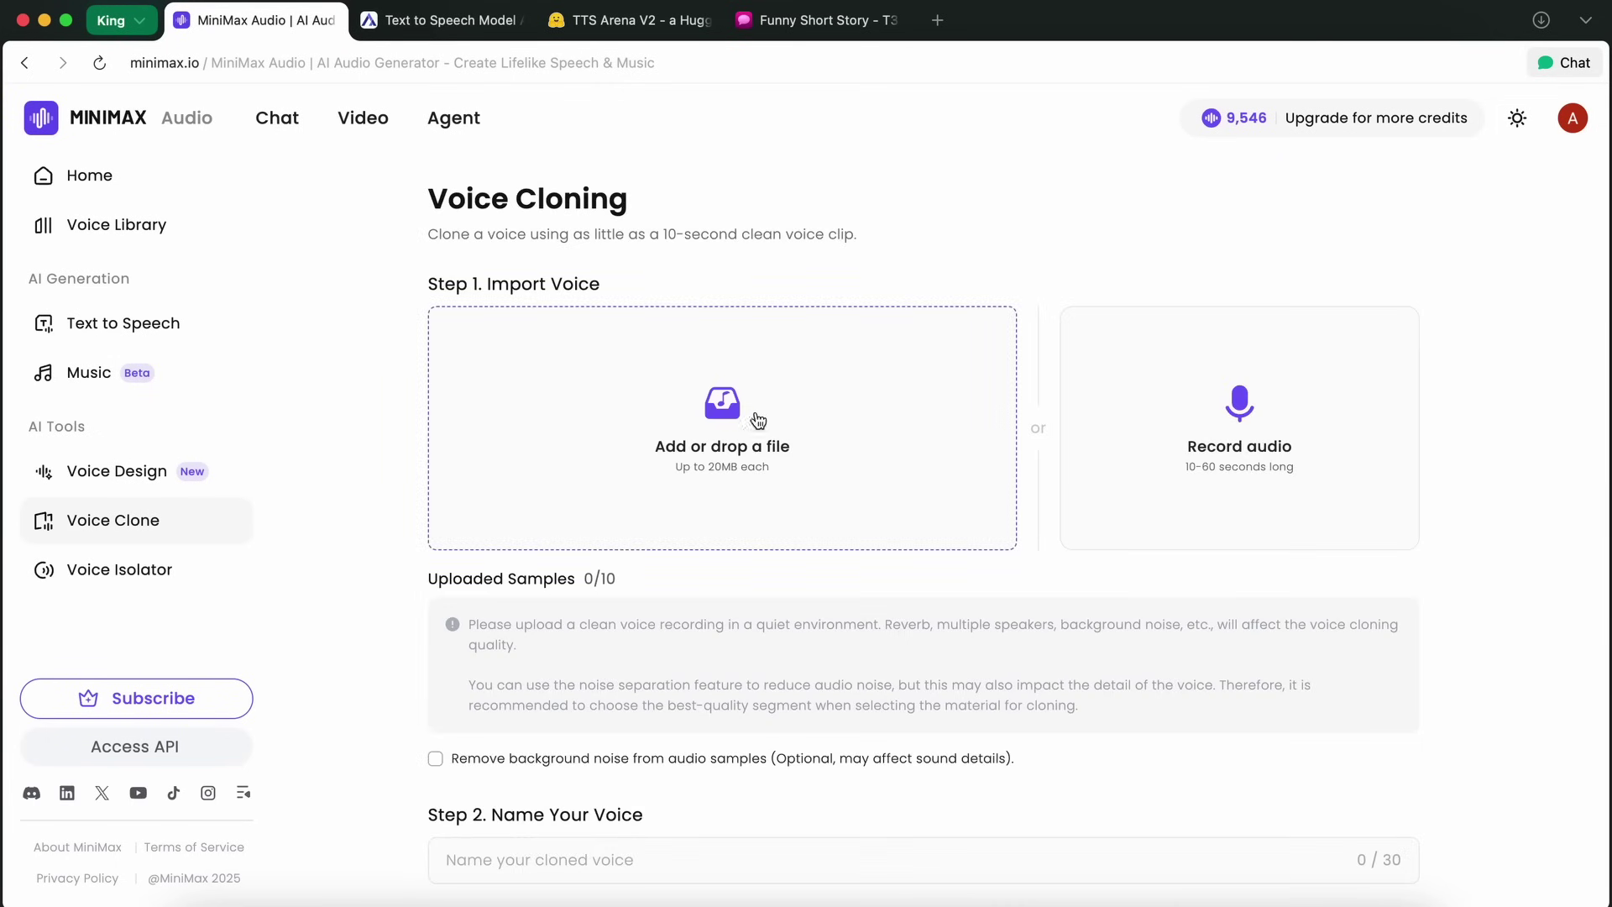
{"action": "scroll", "coordinate": [751, 422], "scroll_direction": "down", "scroll_amount": 1}
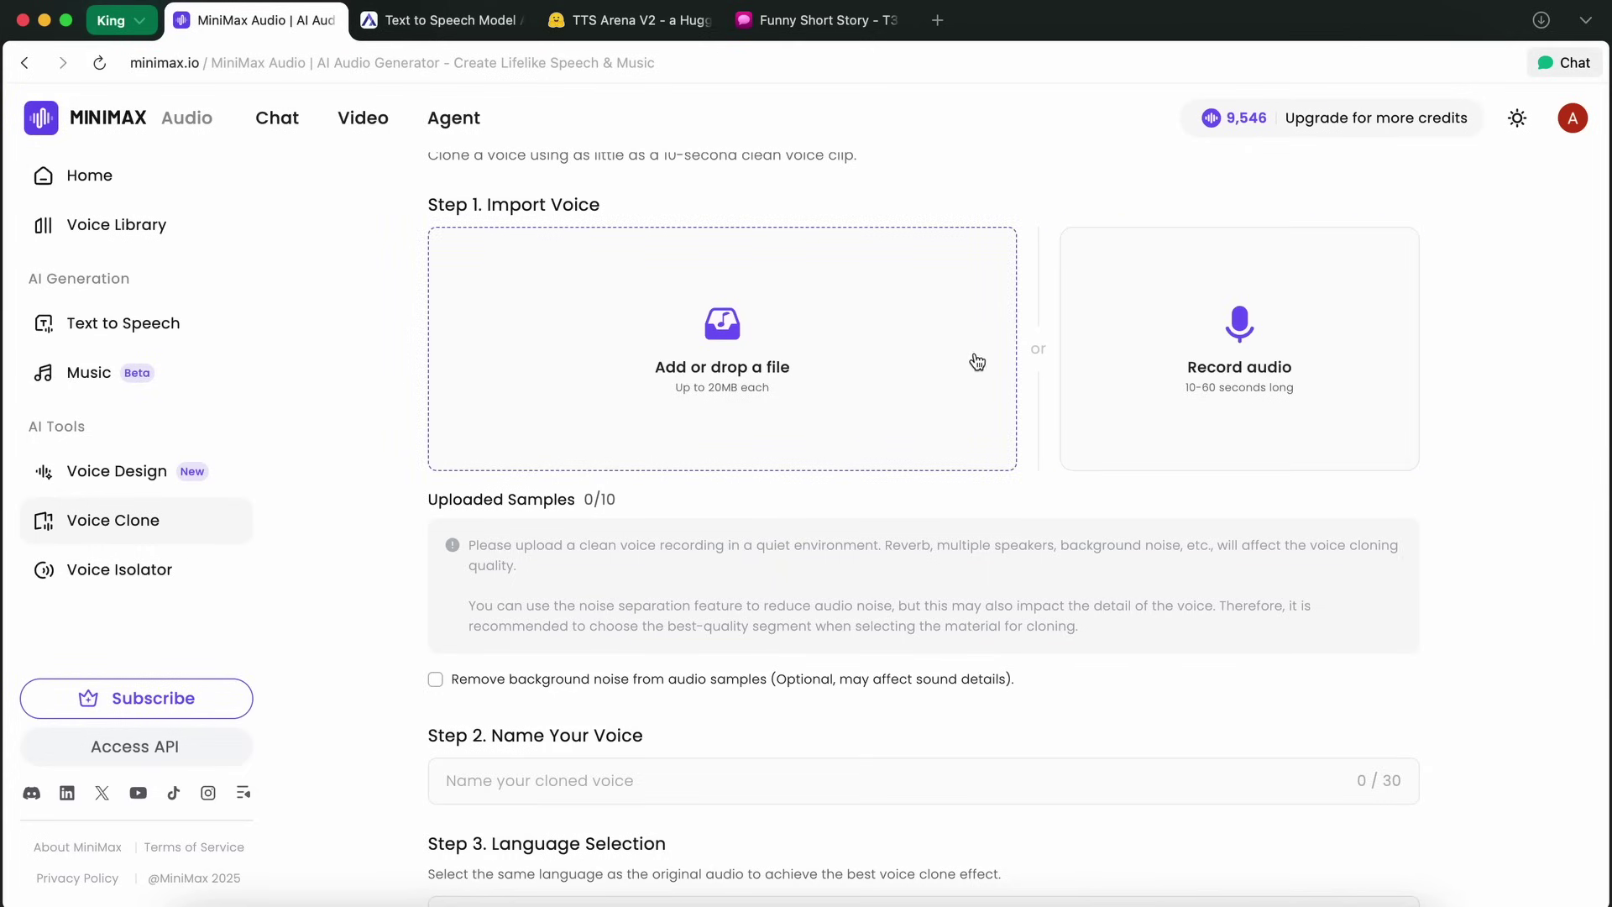
{"action": "scroll", "coordinate": [977, 359], "scroll_direction": "down", "scroll_amount": 2}
{"action": "scroll", "coordinate": [984, 352], "scroll_direction": "down", "scroll_amount": 2}
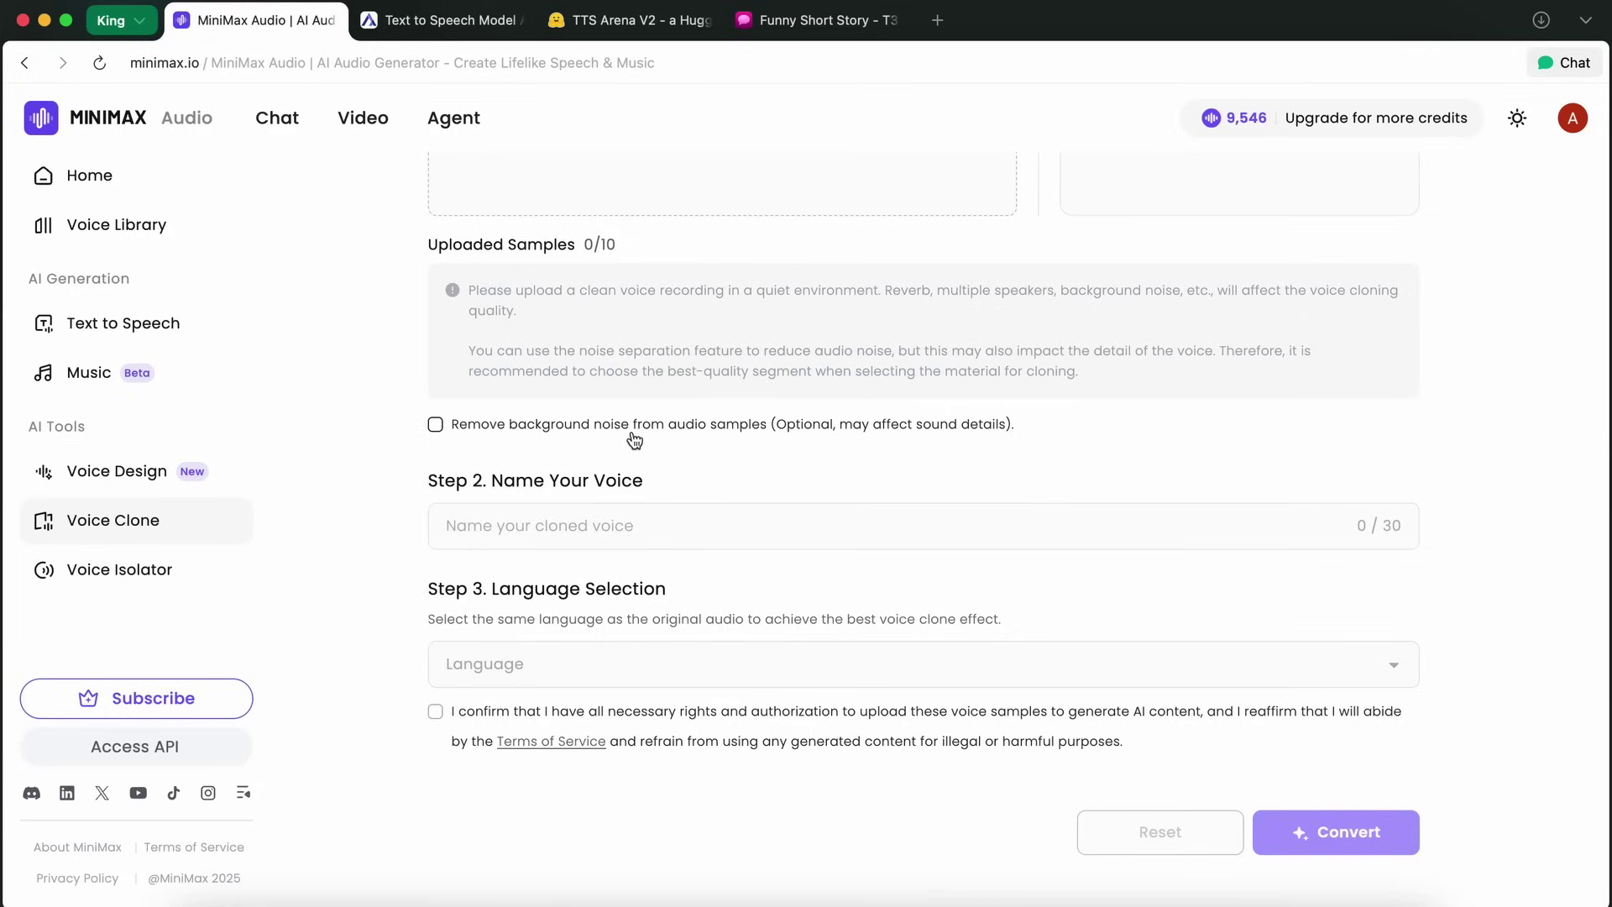
{"action": "left_click", "coordinate": [534, 535]}
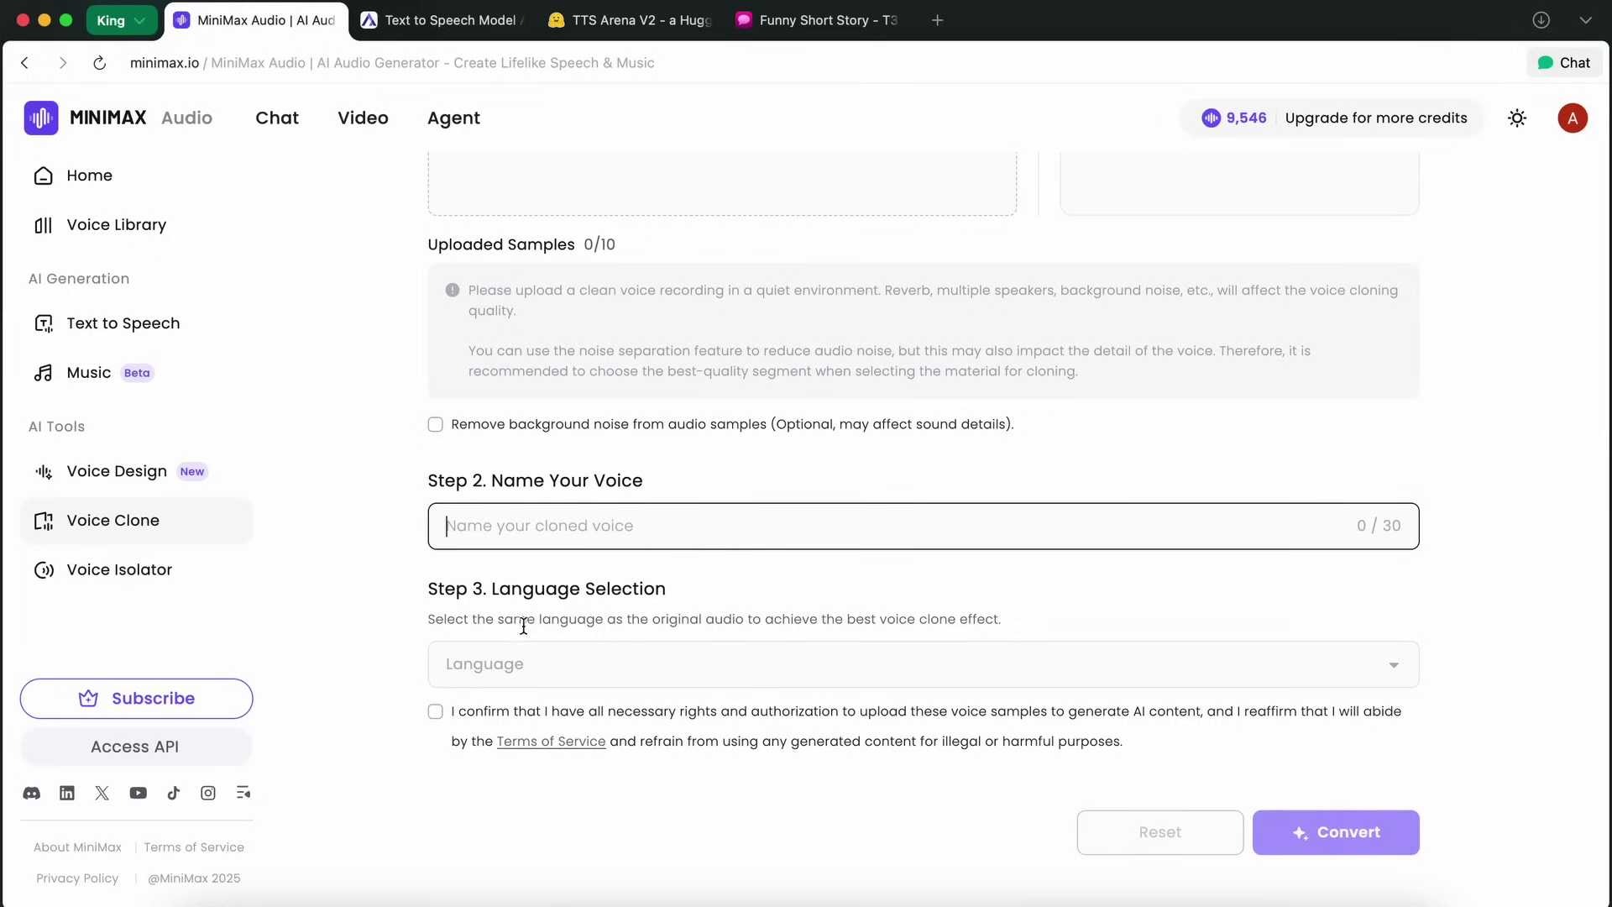
{"action": "left_click", "coordinate": [523, 662]}
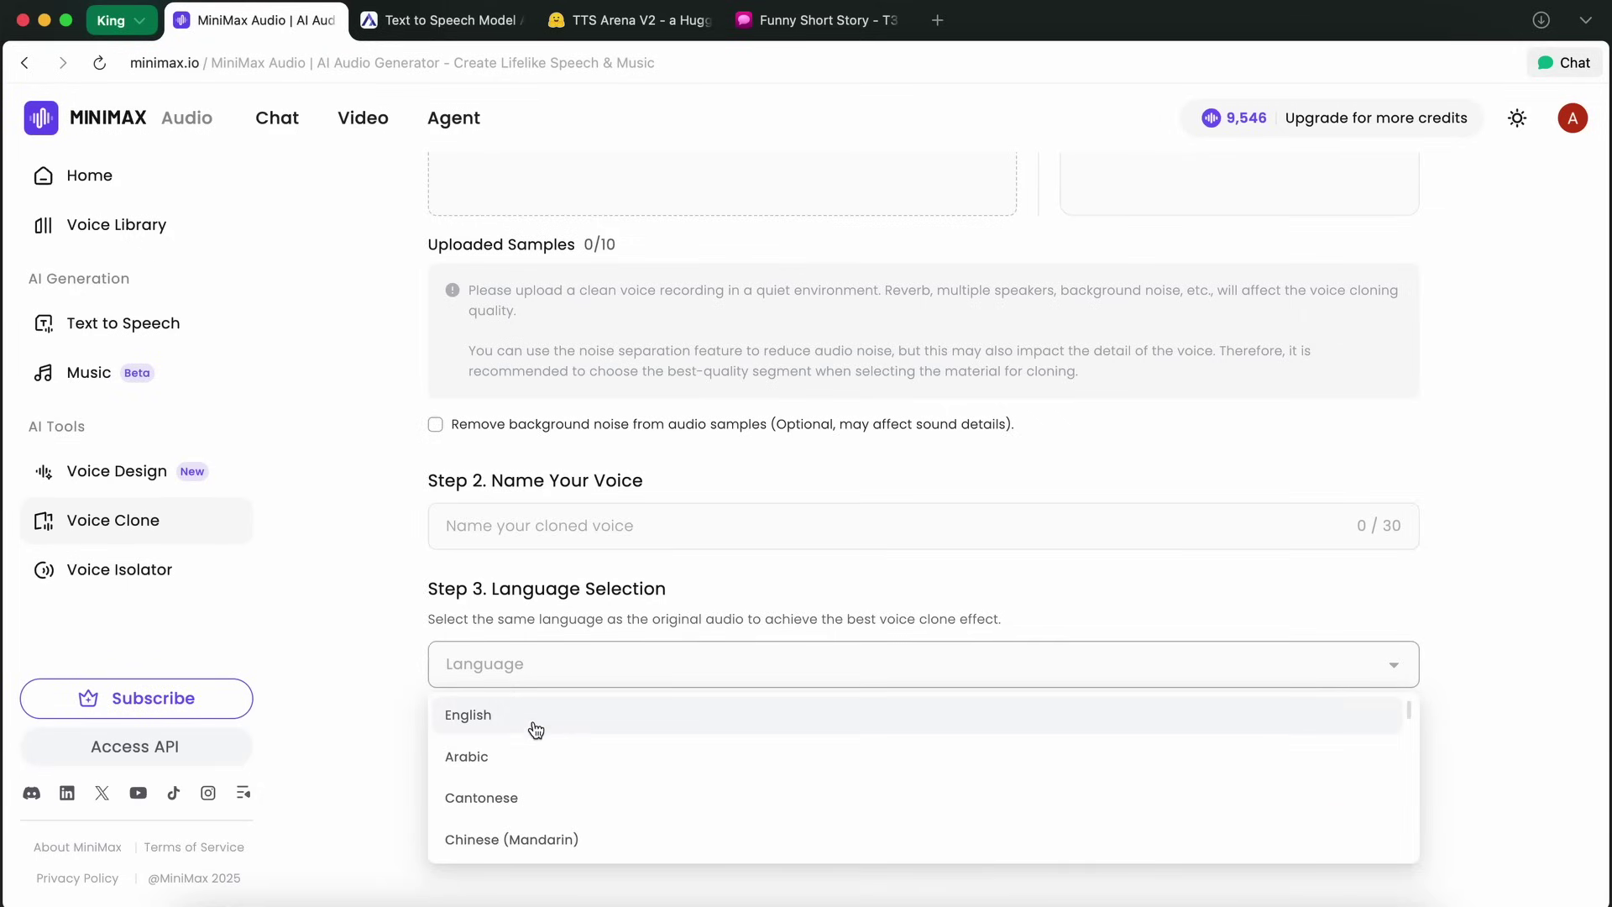
{"action": "left_click", "coordinate": [517, 645]}
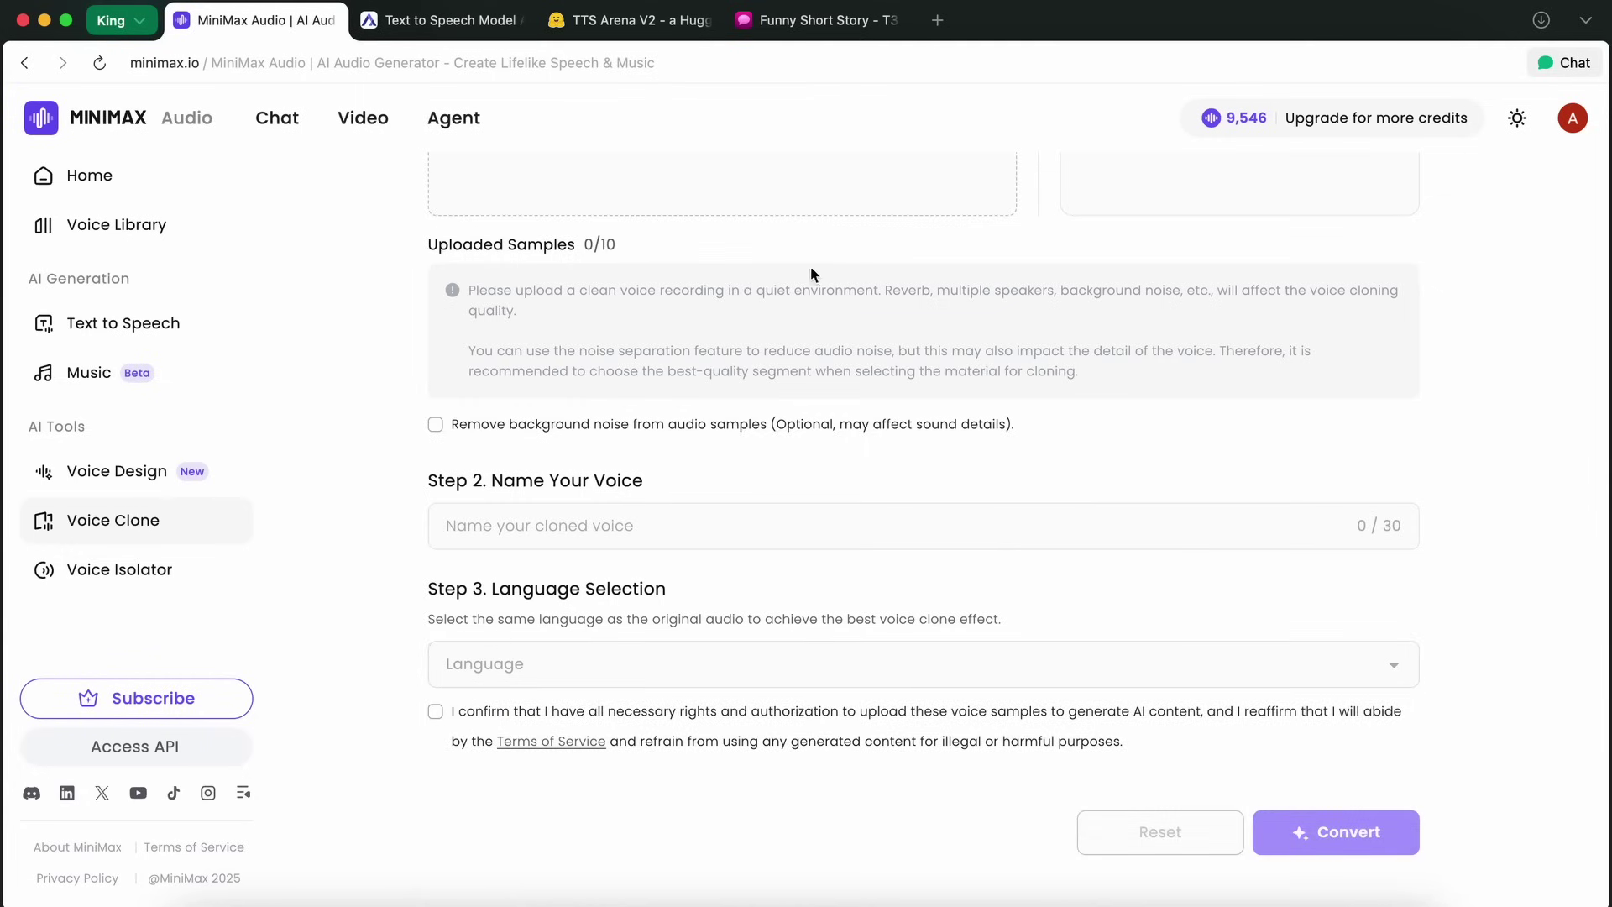
{"action": "scroll", "coordinate": [882, 333], "scroll_direction": "up", "scroll_amount": 3}
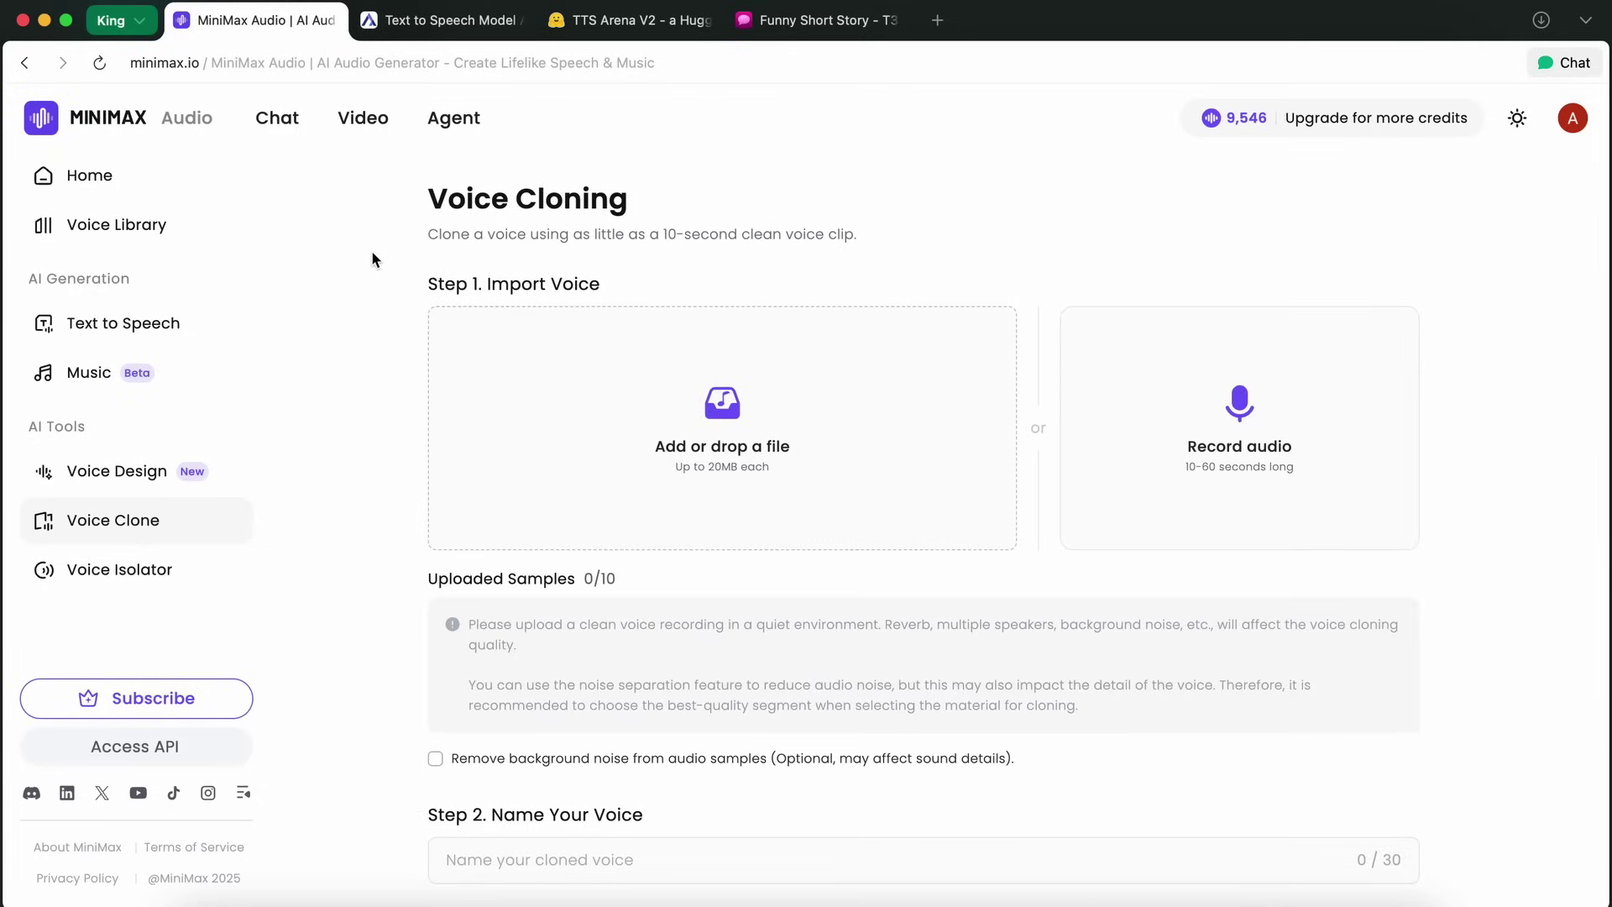
Step: Select the personal cloned voice from My Voices for text to speech
{"action": "left_click", "coordinate": [251, 312]}
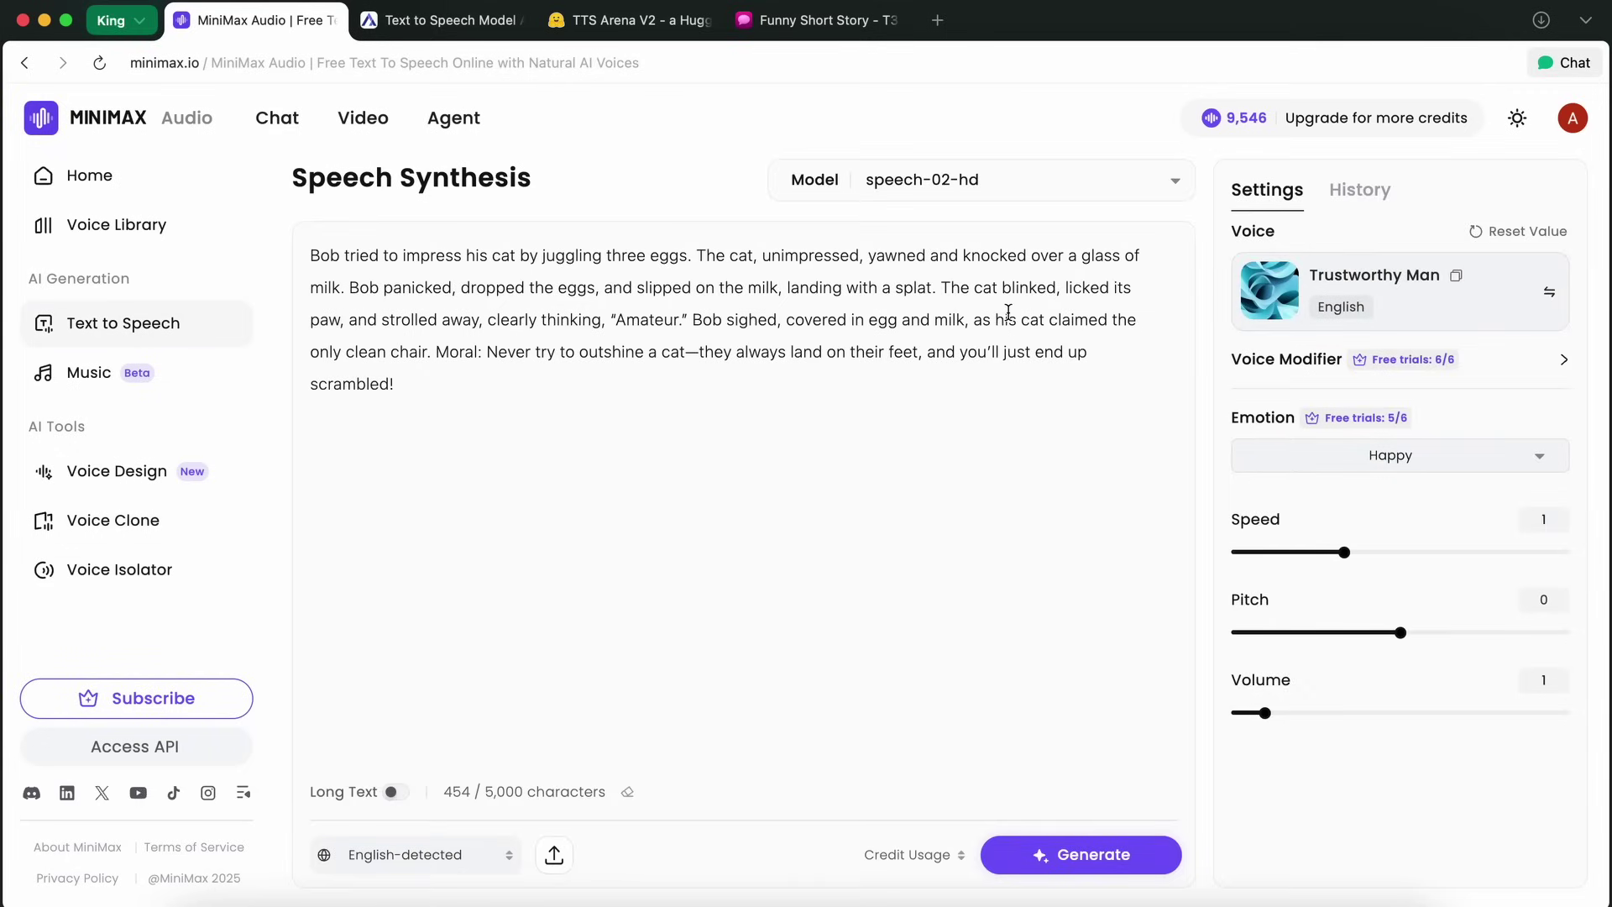
{"action": "left_click", "coordinate": [1298, 293]}
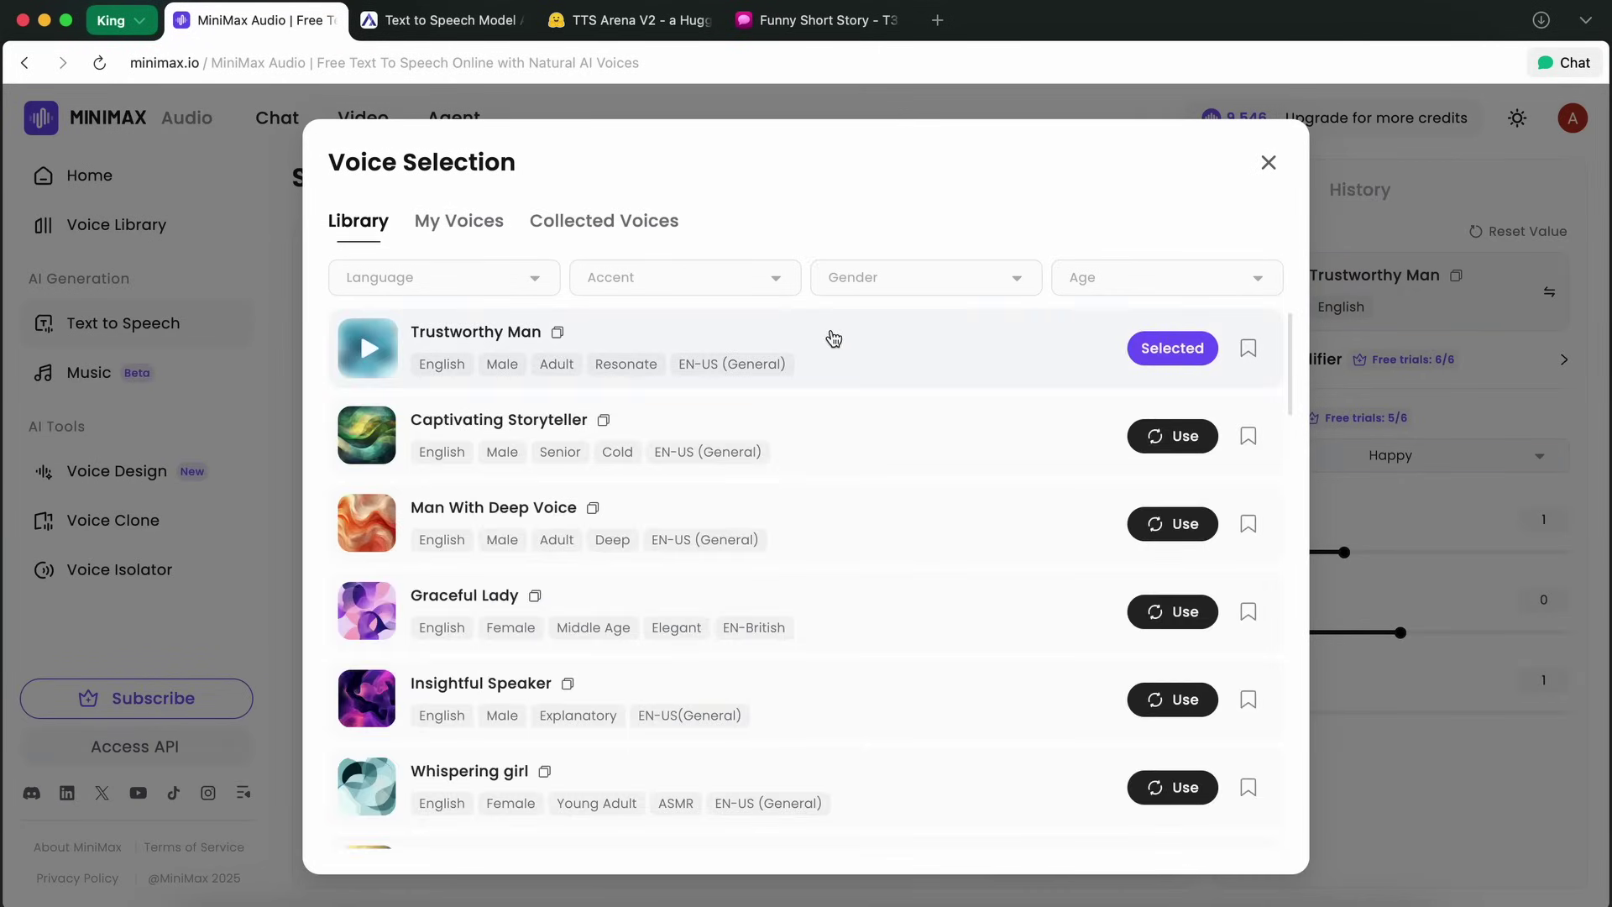
{"action": "left_click", "coordinate": [488, 221]}
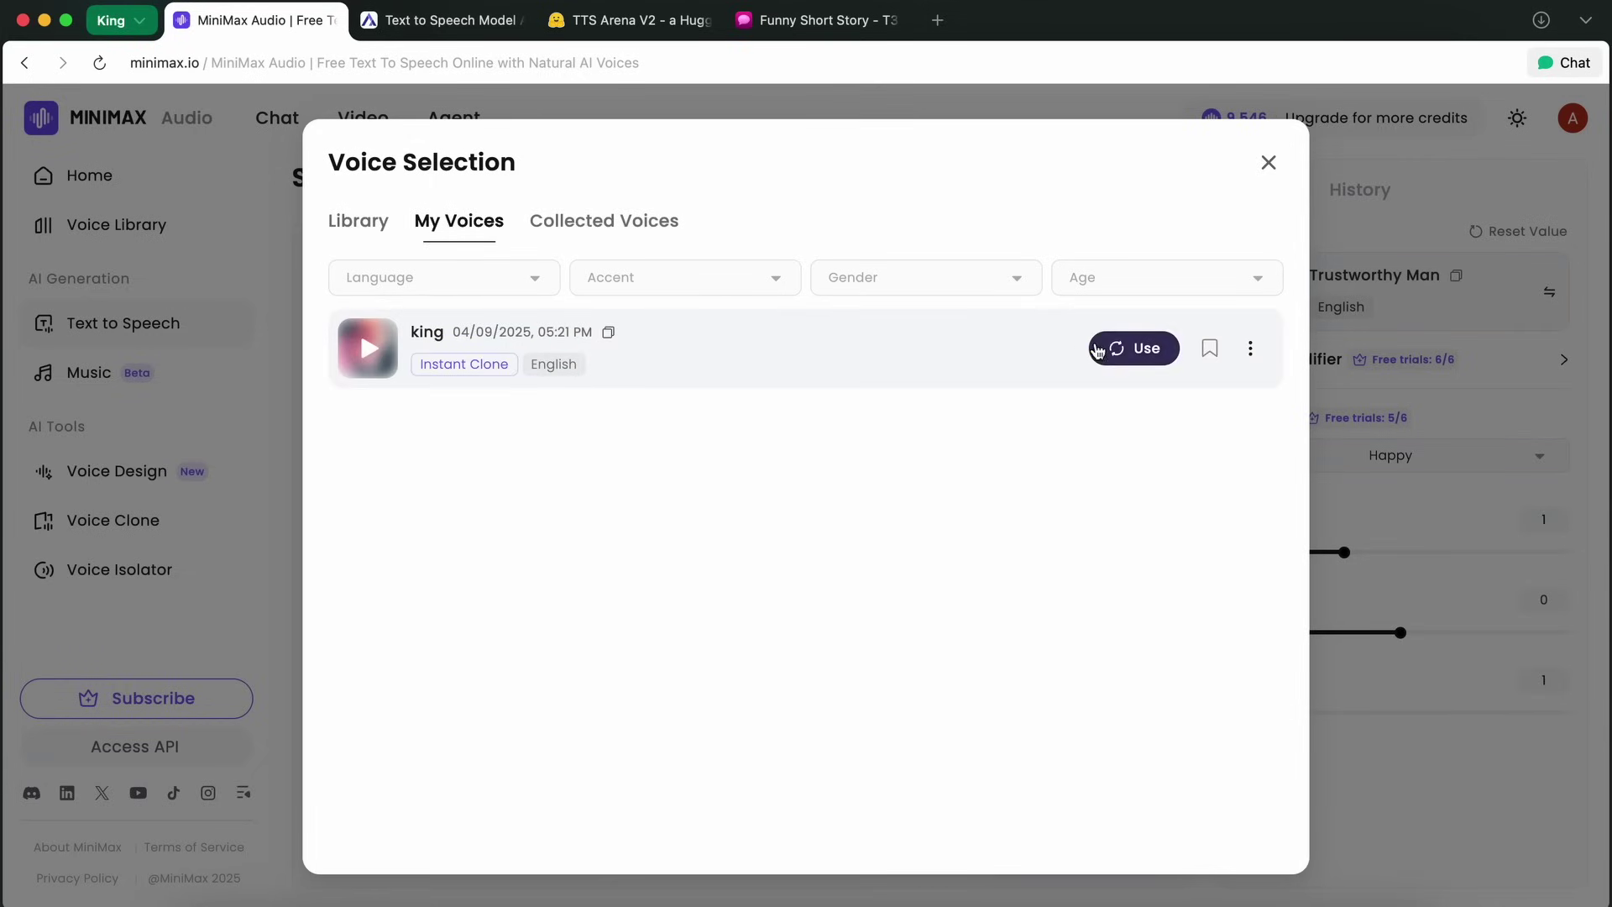
{"action": "left_click", "coordinate": [1099, 348]}
Step: Generate the Bob-and-cat story again in the cloned voice
{"action": "left_click", "coordinate": [786, 351]}
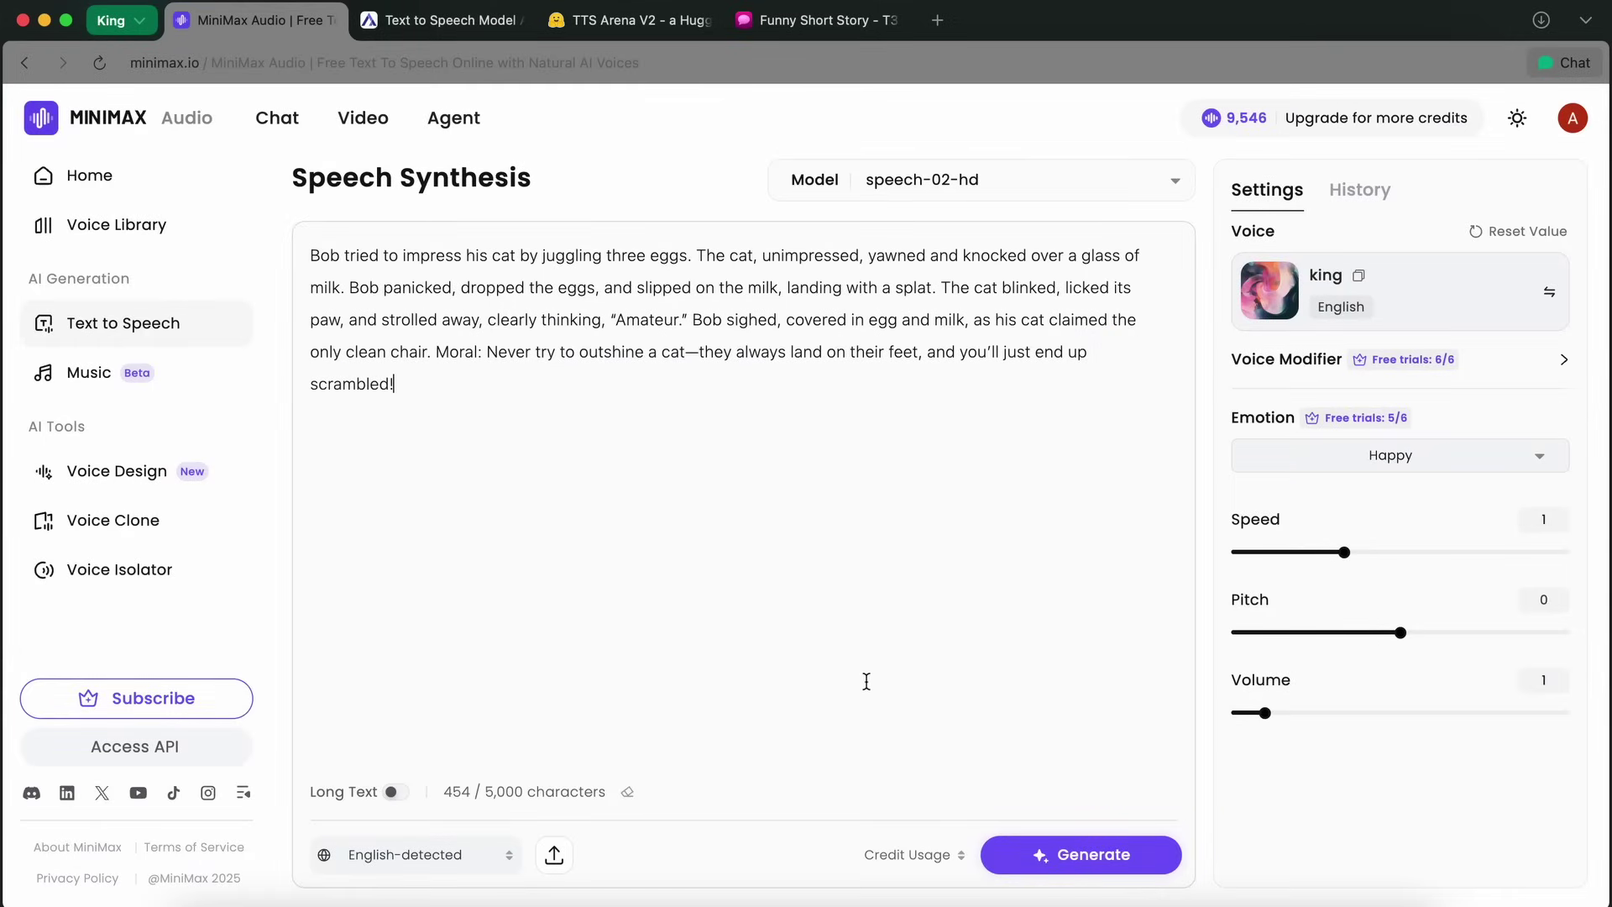
{"action": "left_click", "coordinate": [1064, 857]}
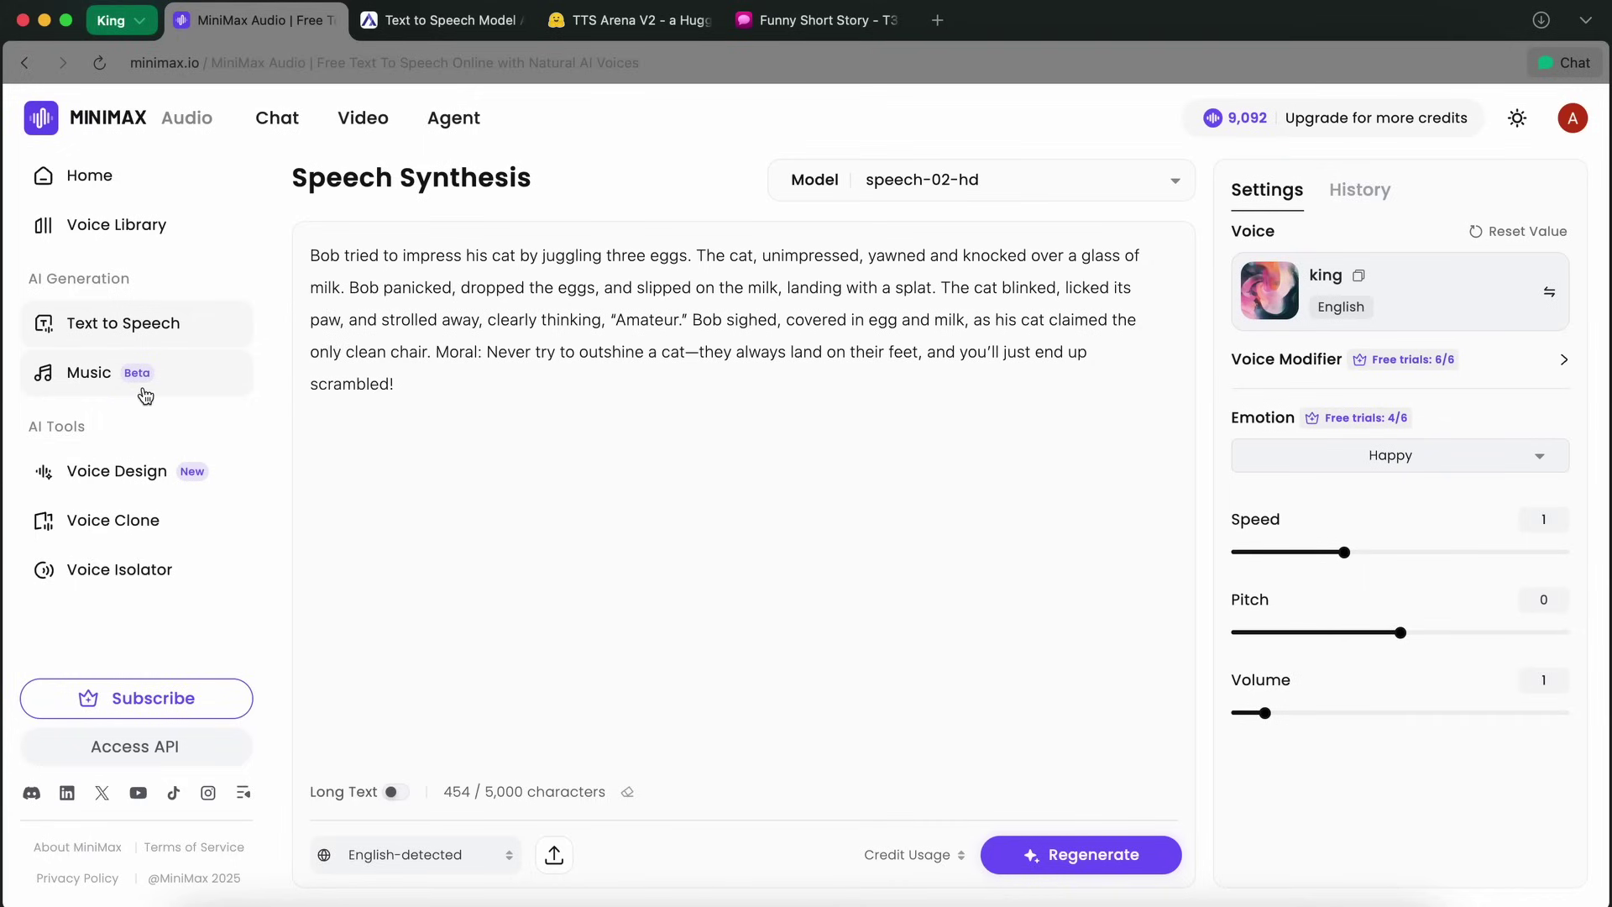
Step: Preview the Advanced lyrics editor in Music Creation, then return to Simple mode
{"action": "left_click", "coordinate": [92, 380]}
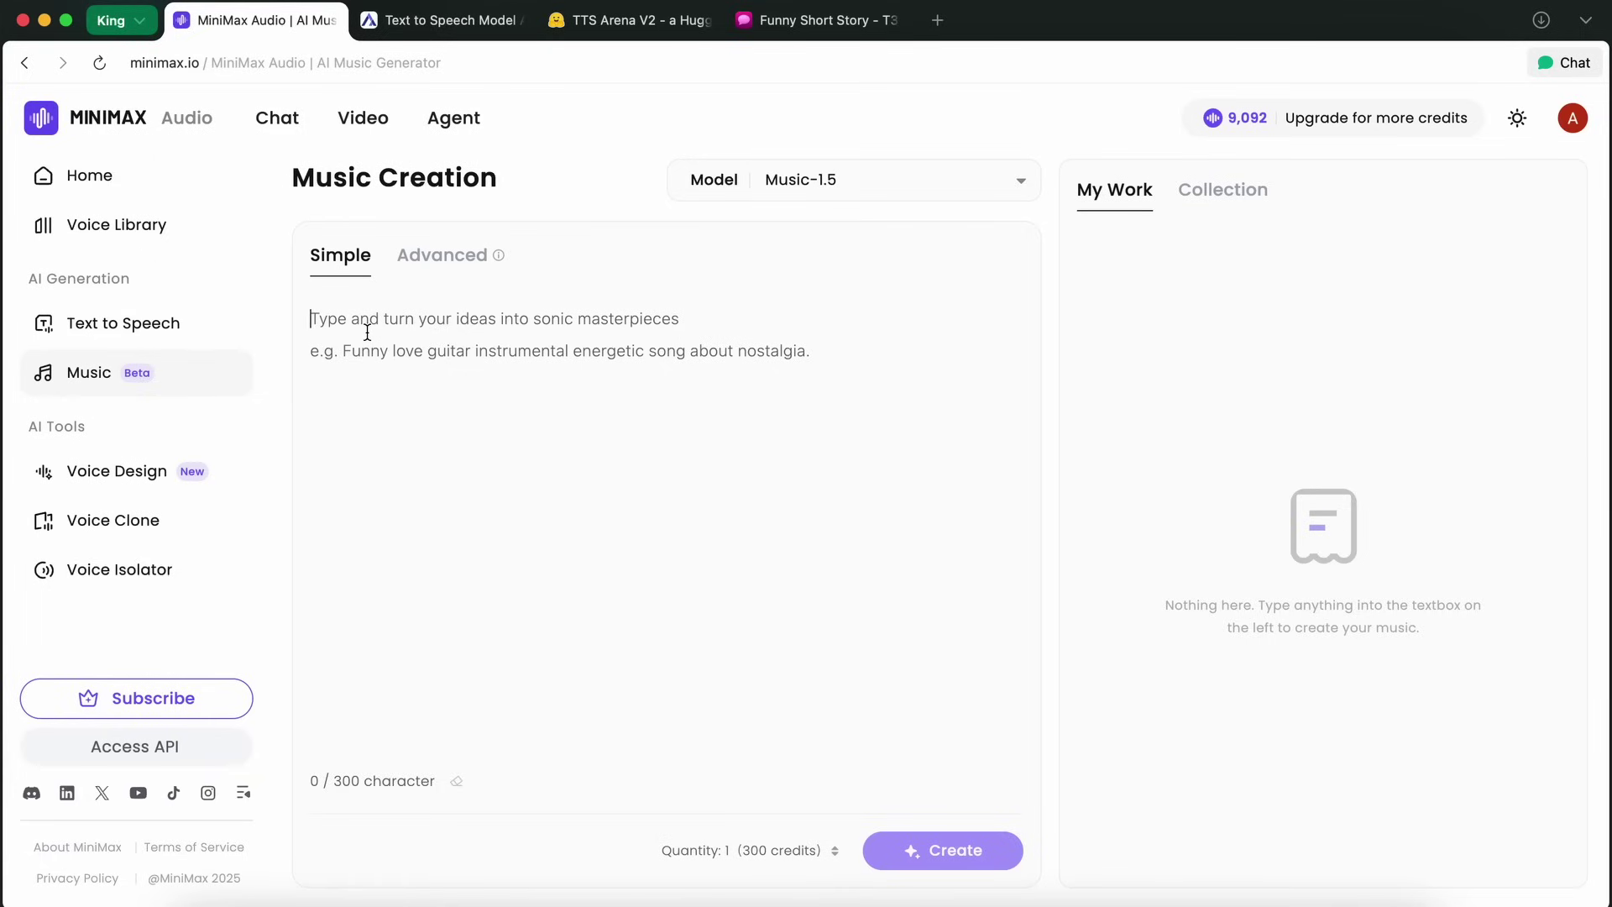
{"action": "left_click", "coordinate": [444, 266]}
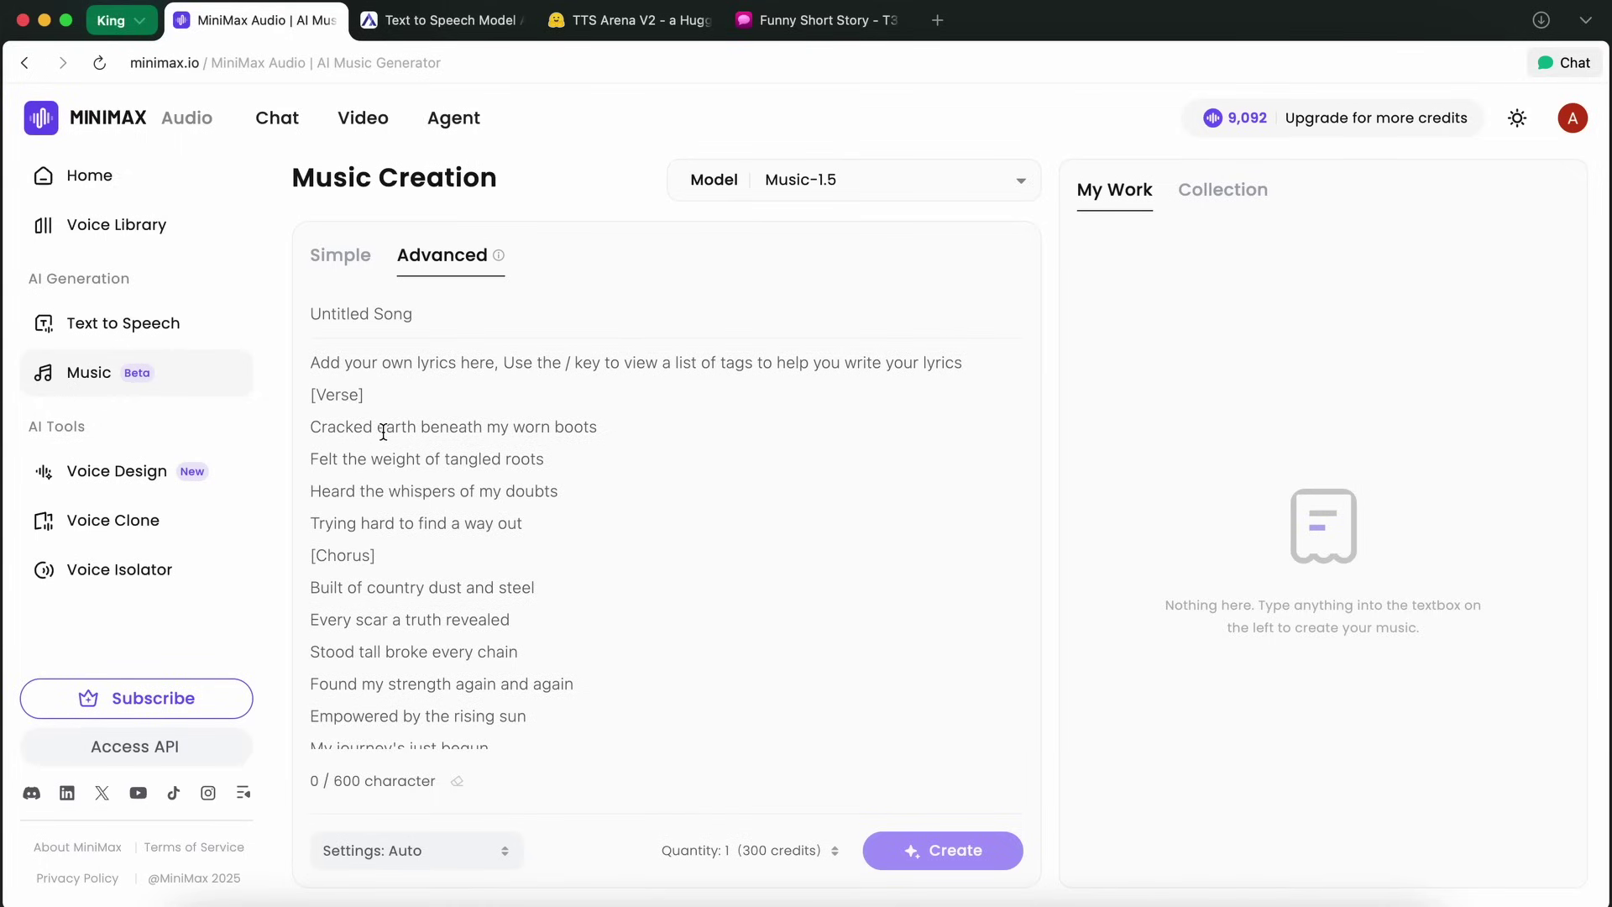
{"action": "left_click", "coordinate": [347, 265]}
{"action": "type", "text": "Make "}
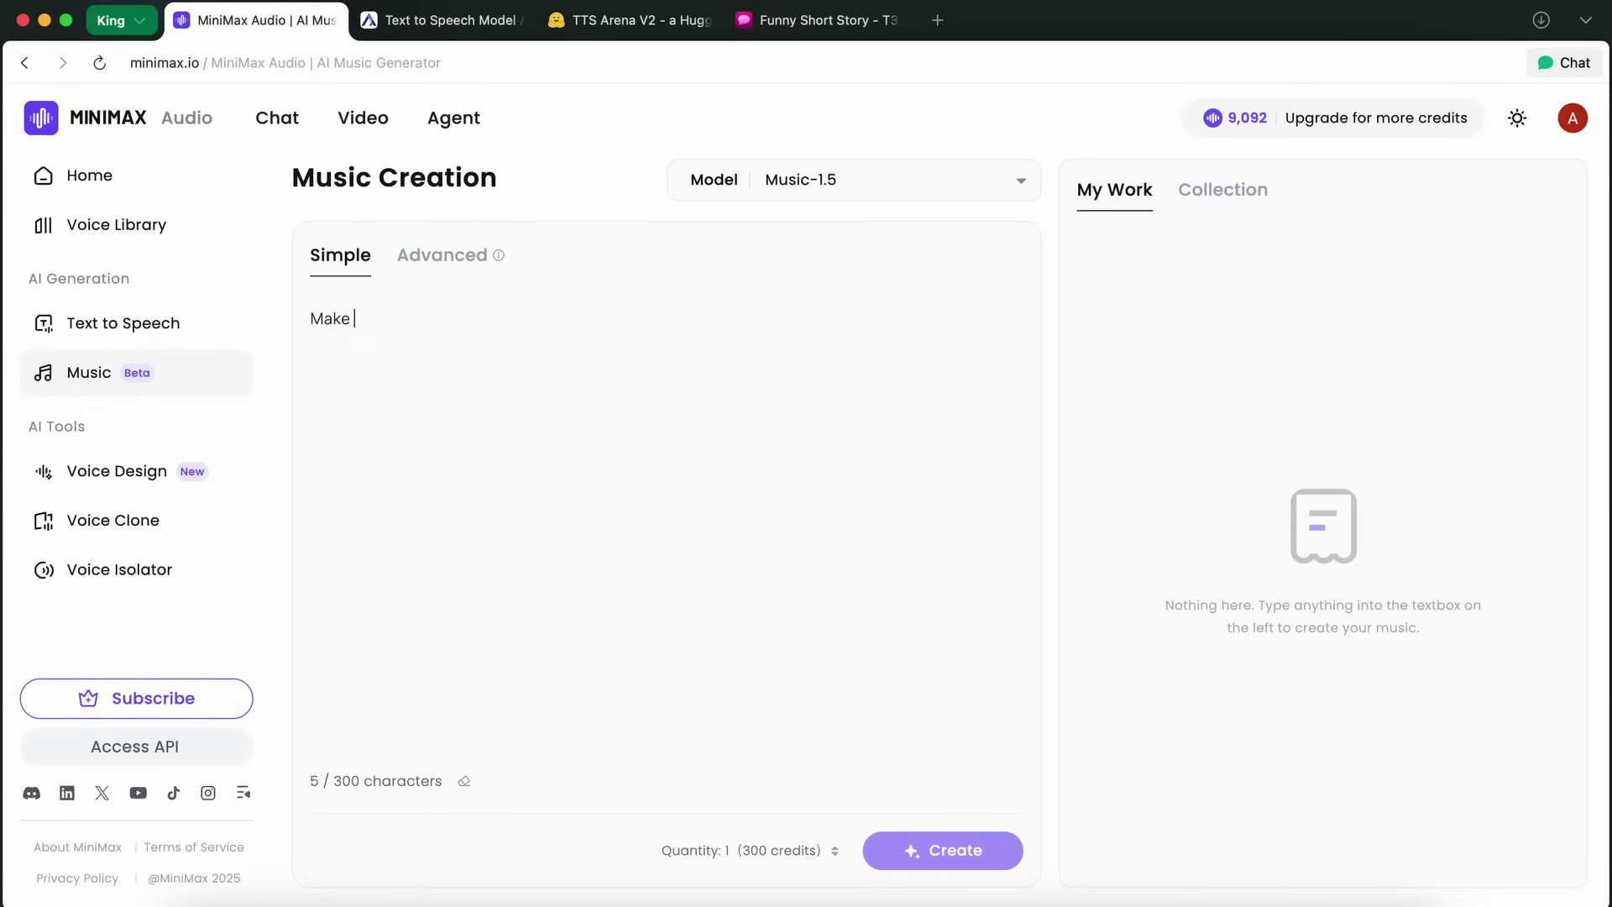
{"action": "type", "text": "me a pokem"}
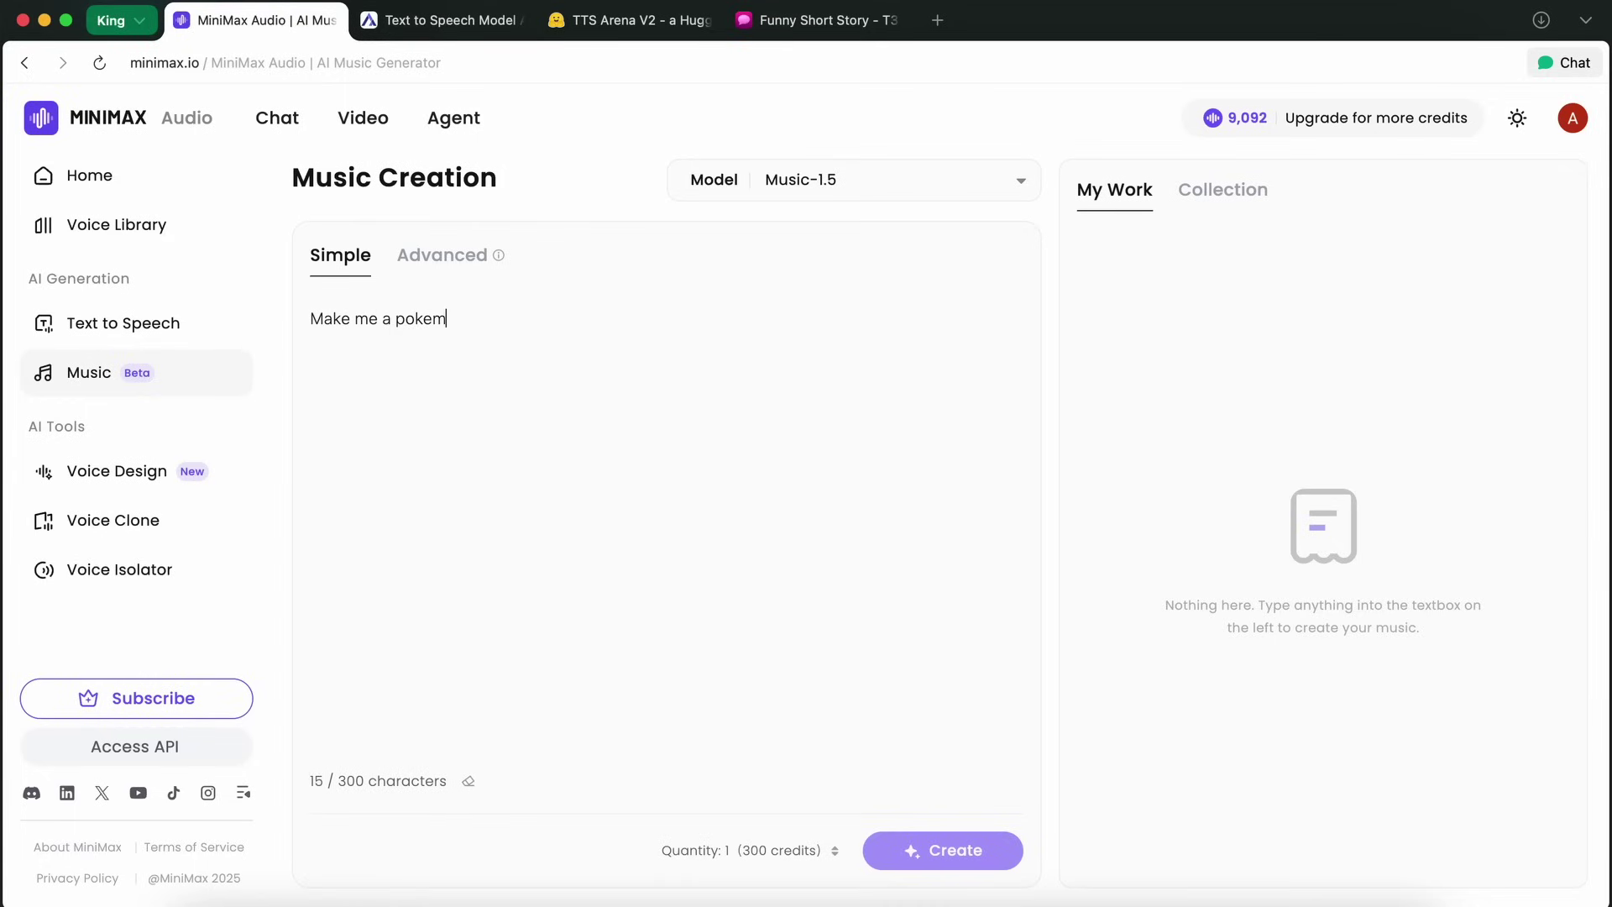
{"action": "type", "text": "on style ambien"}
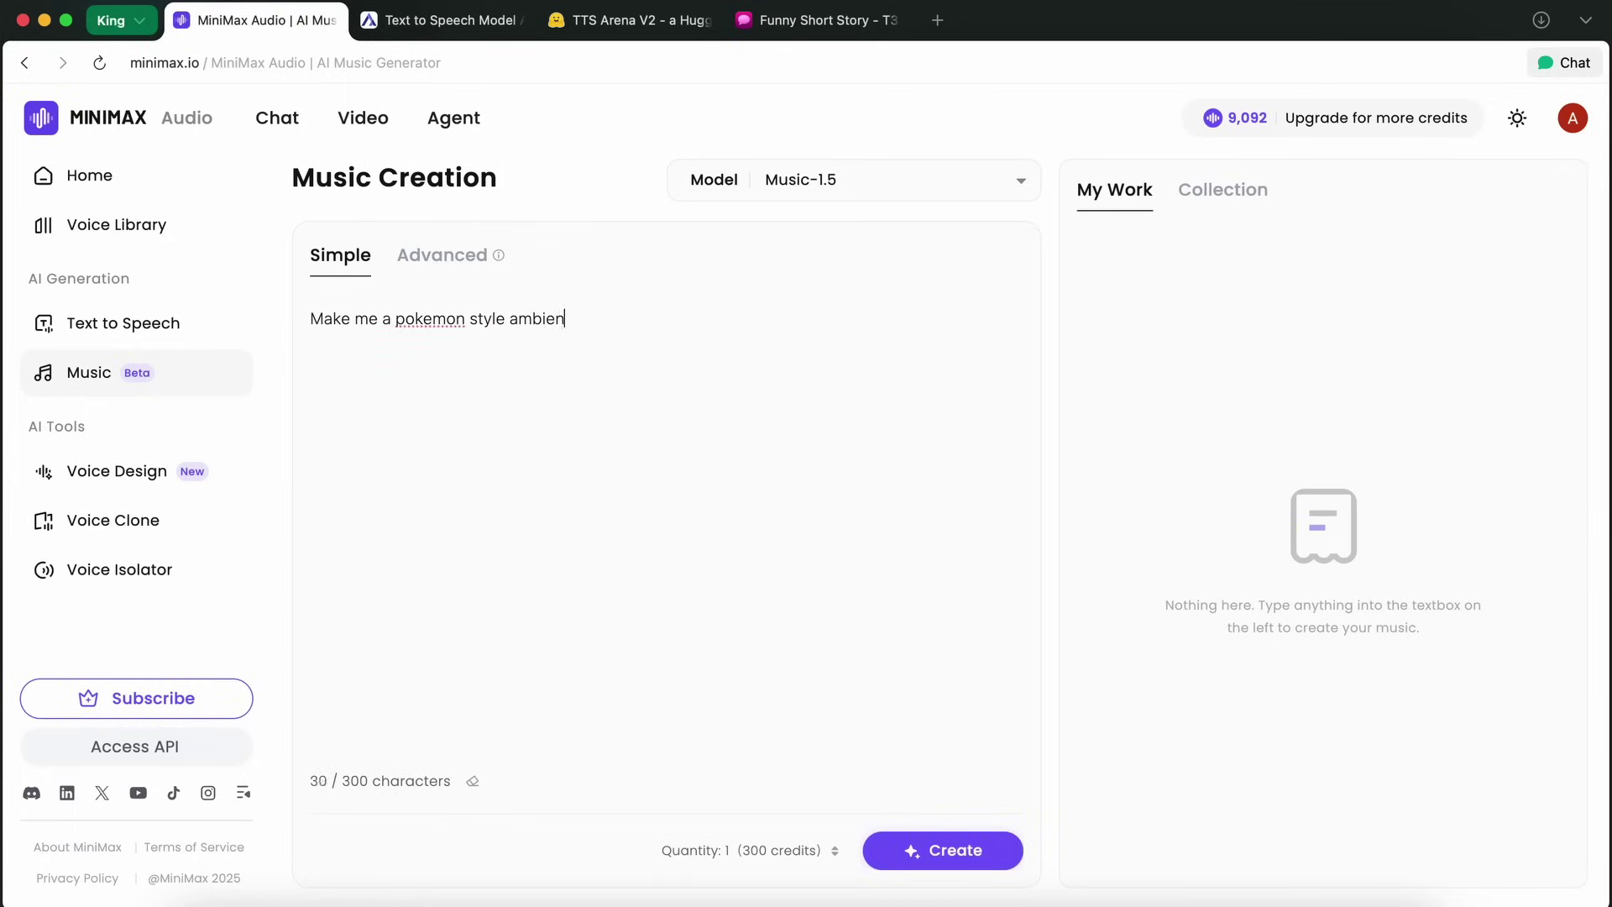
{"action": "type", "text": "t music"}
{"action": "type", "text": "-game"}
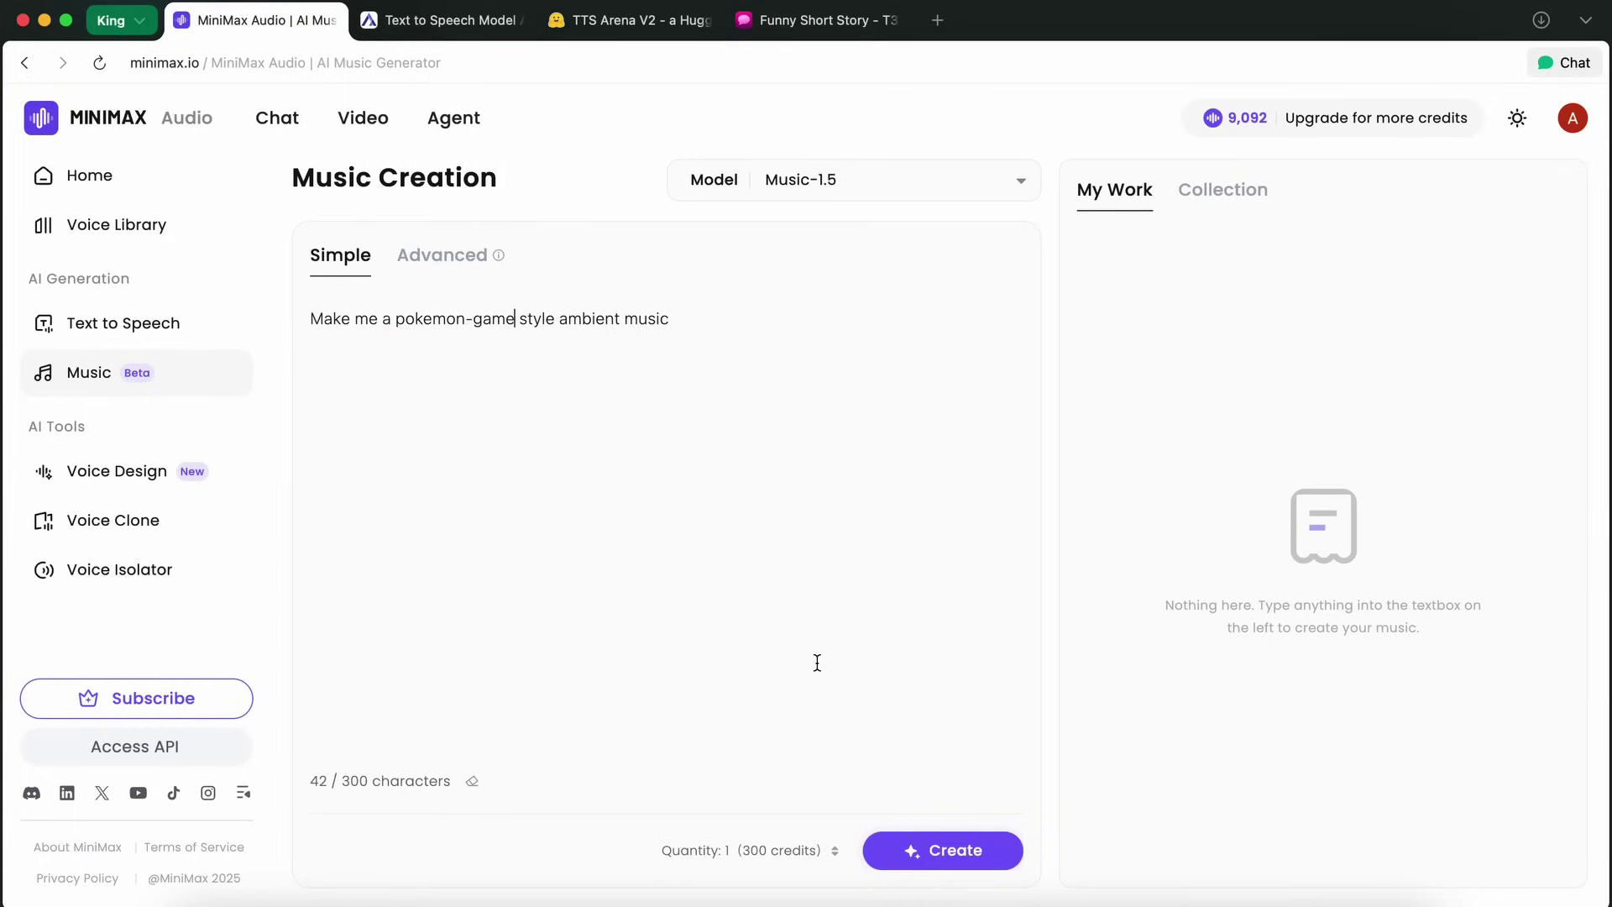
Step: Generate the pokemon-game ambient track Wanderer's Gentle Path and pause its playback
{"action": "left_click", "coordinate": [927, 854]}
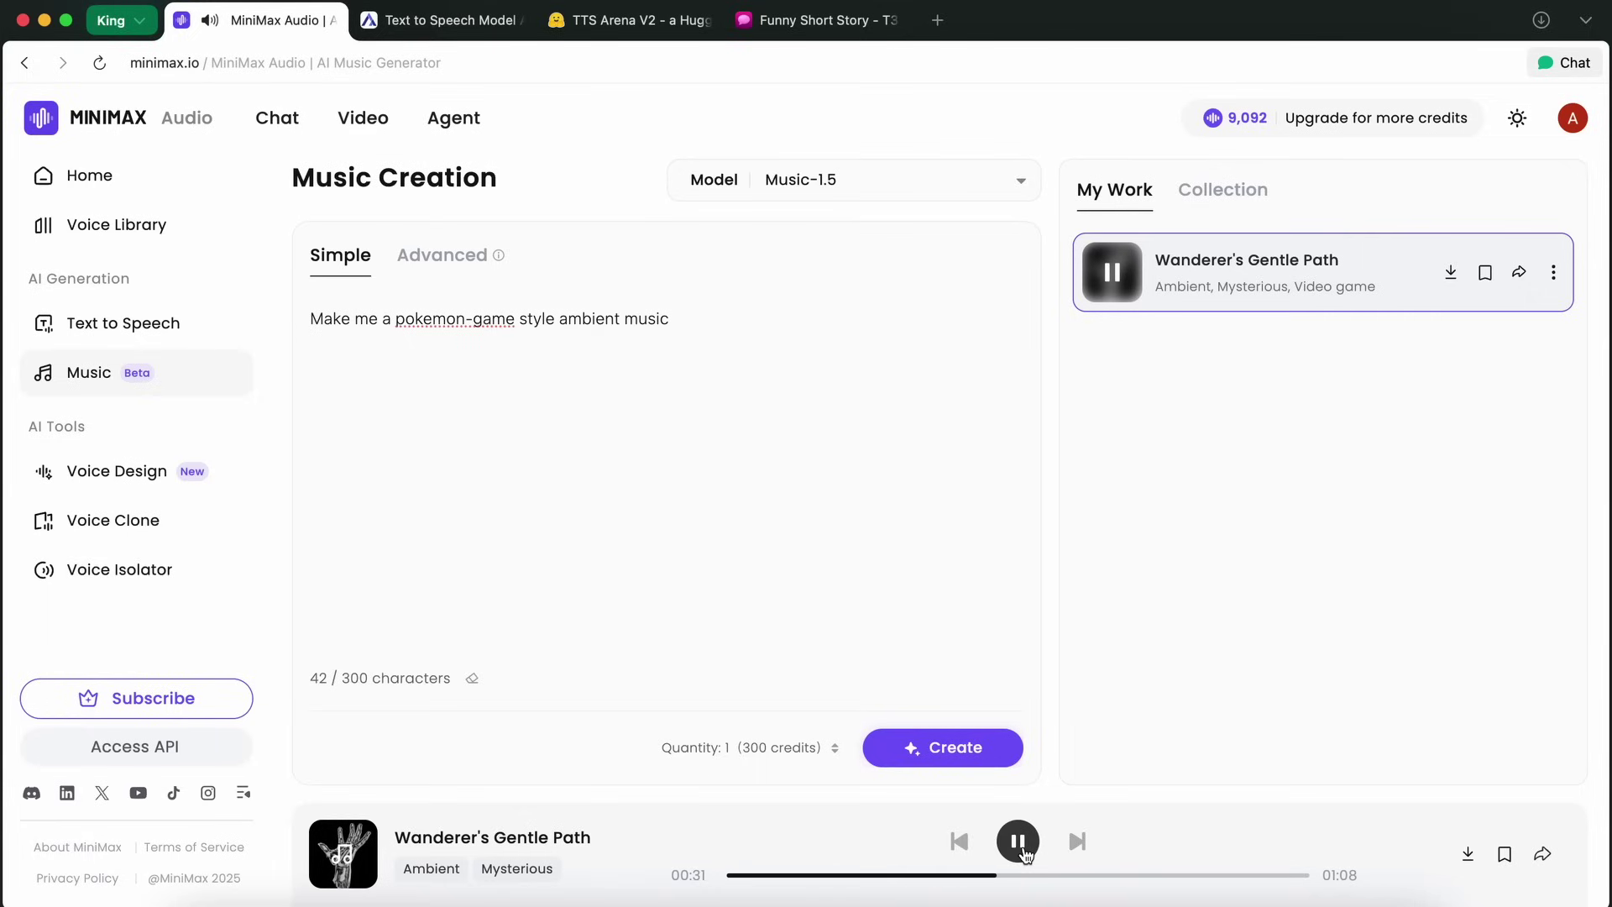
{"action": "left_click", "coordinate": [1018, 842]}
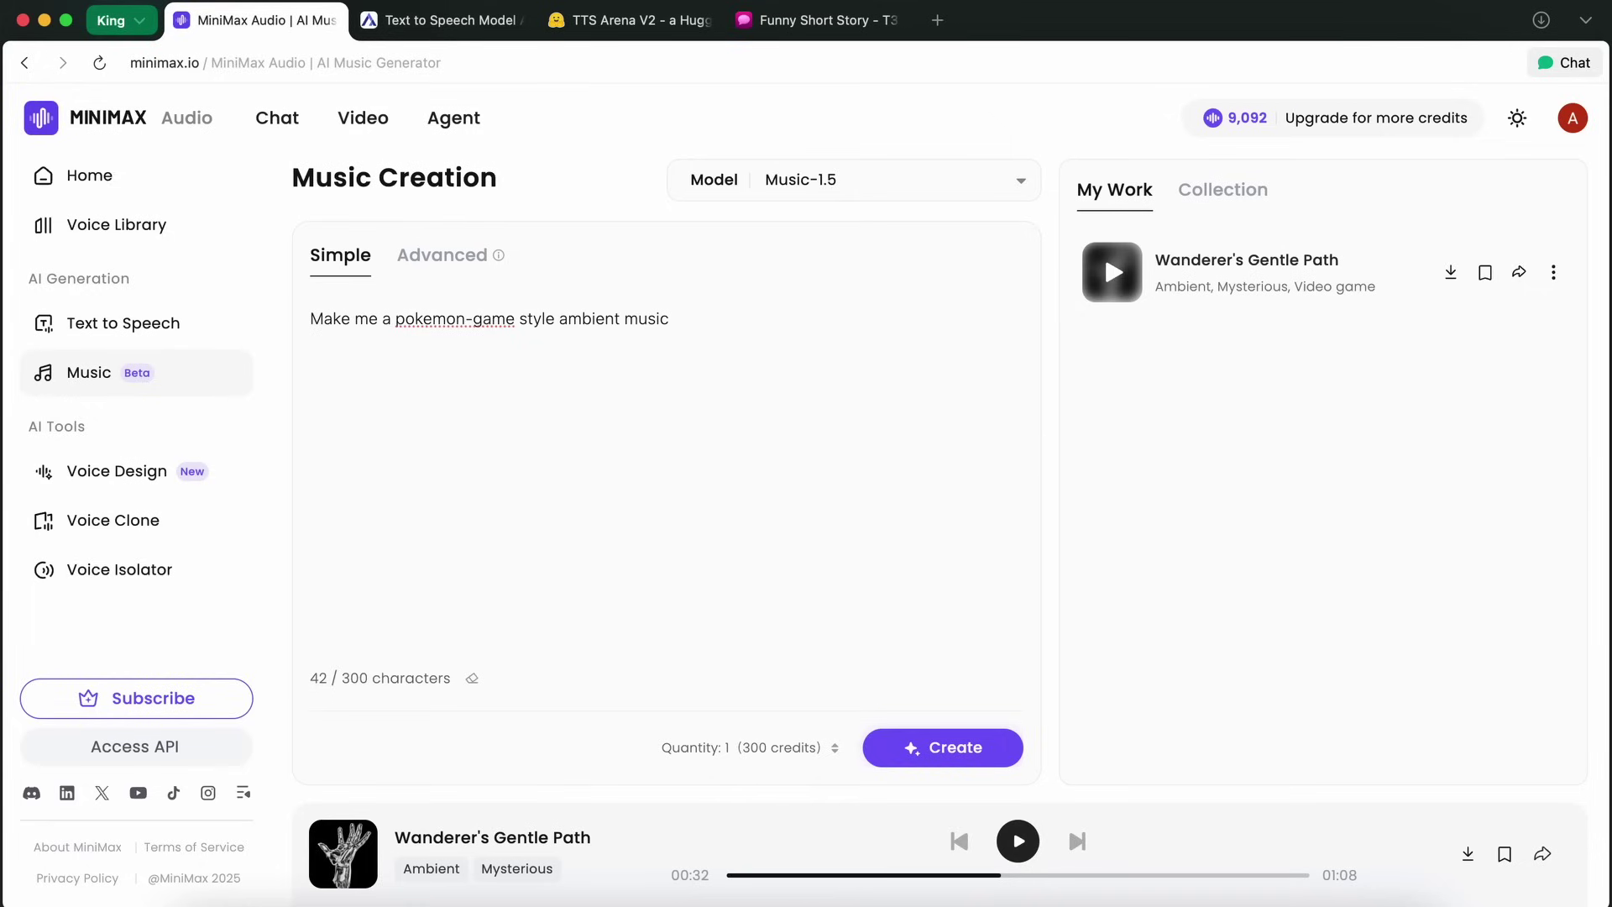
Step: Return to the home page's Create Lifelike Audio prompt set to text to speech
{"action": "left_click", "coordinate": [202, 346]}
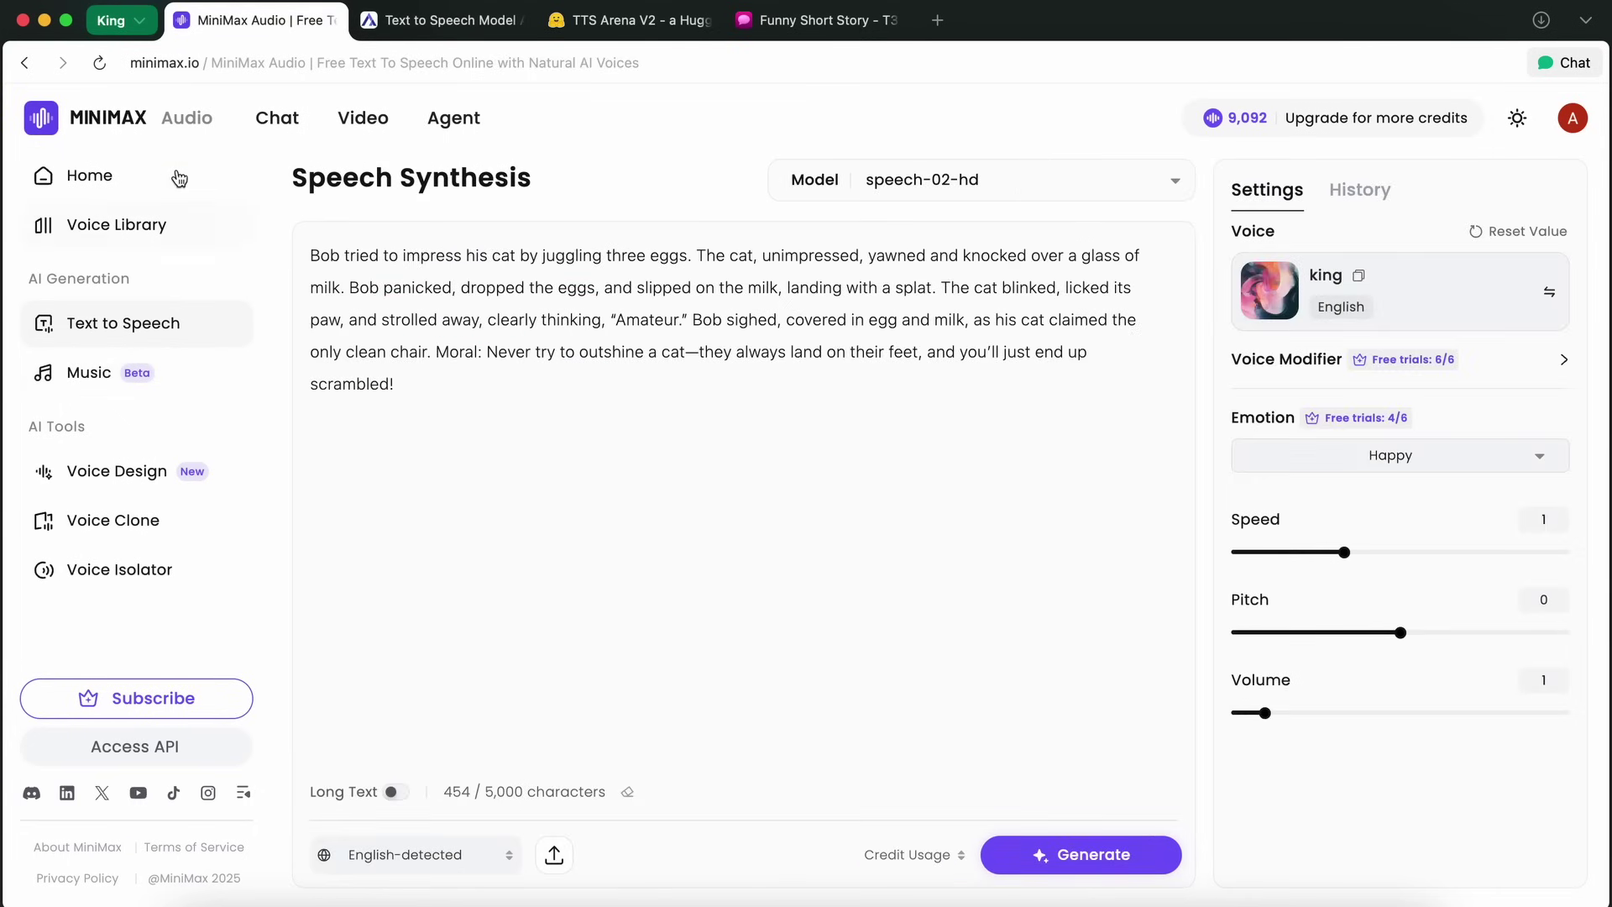
{"action": "left_click", "coordinate": [178, 178]}
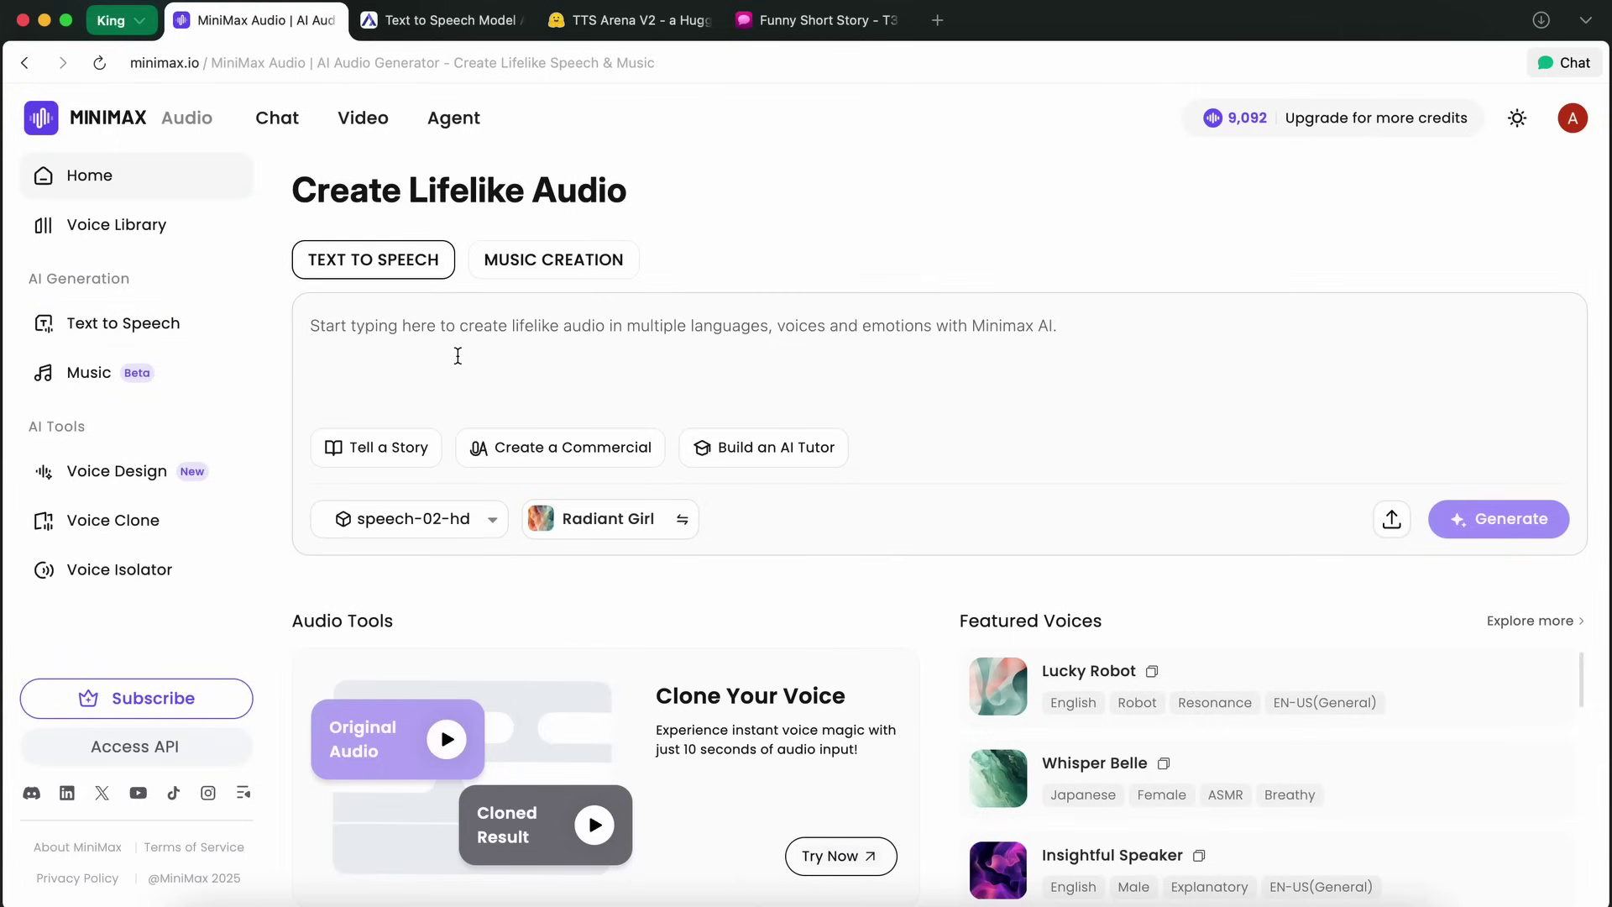
{"action": "scroll", "coordinate": [458, 356], "scroll_direction": "down", "scroll_amount": 1}
{"action": "scroll", "coordinate": [458, 355], "scroll_direction": "up", "scroll_amount": 1}
{"action": "left_click", "coordinate": [541, 260]}
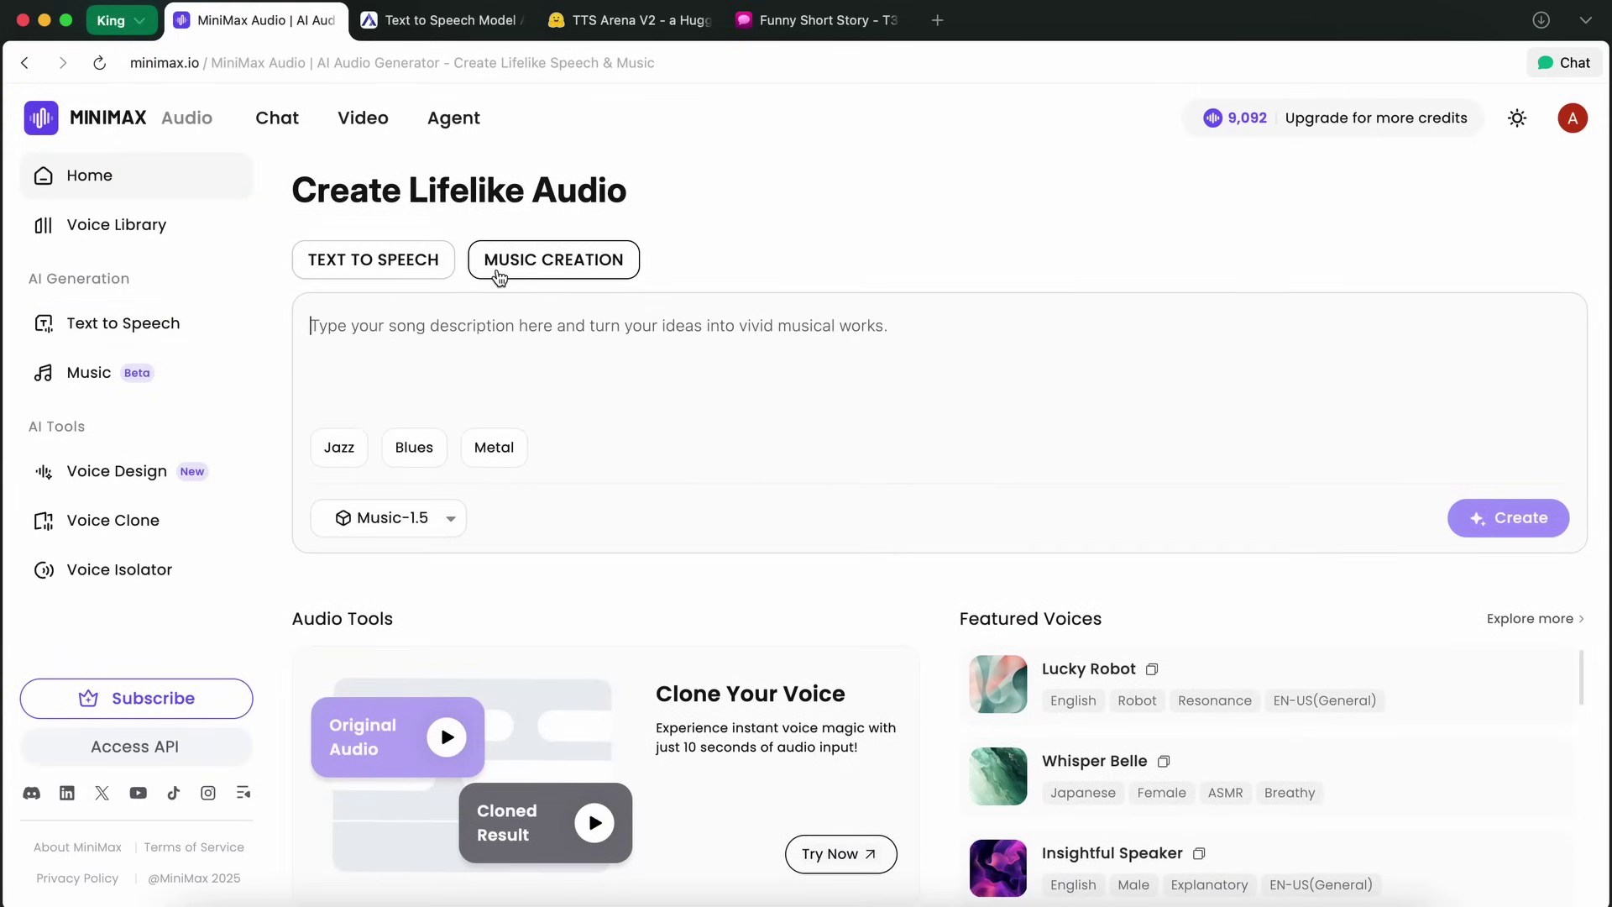
{"action": "left_click", "coordinate": [385, 263]}
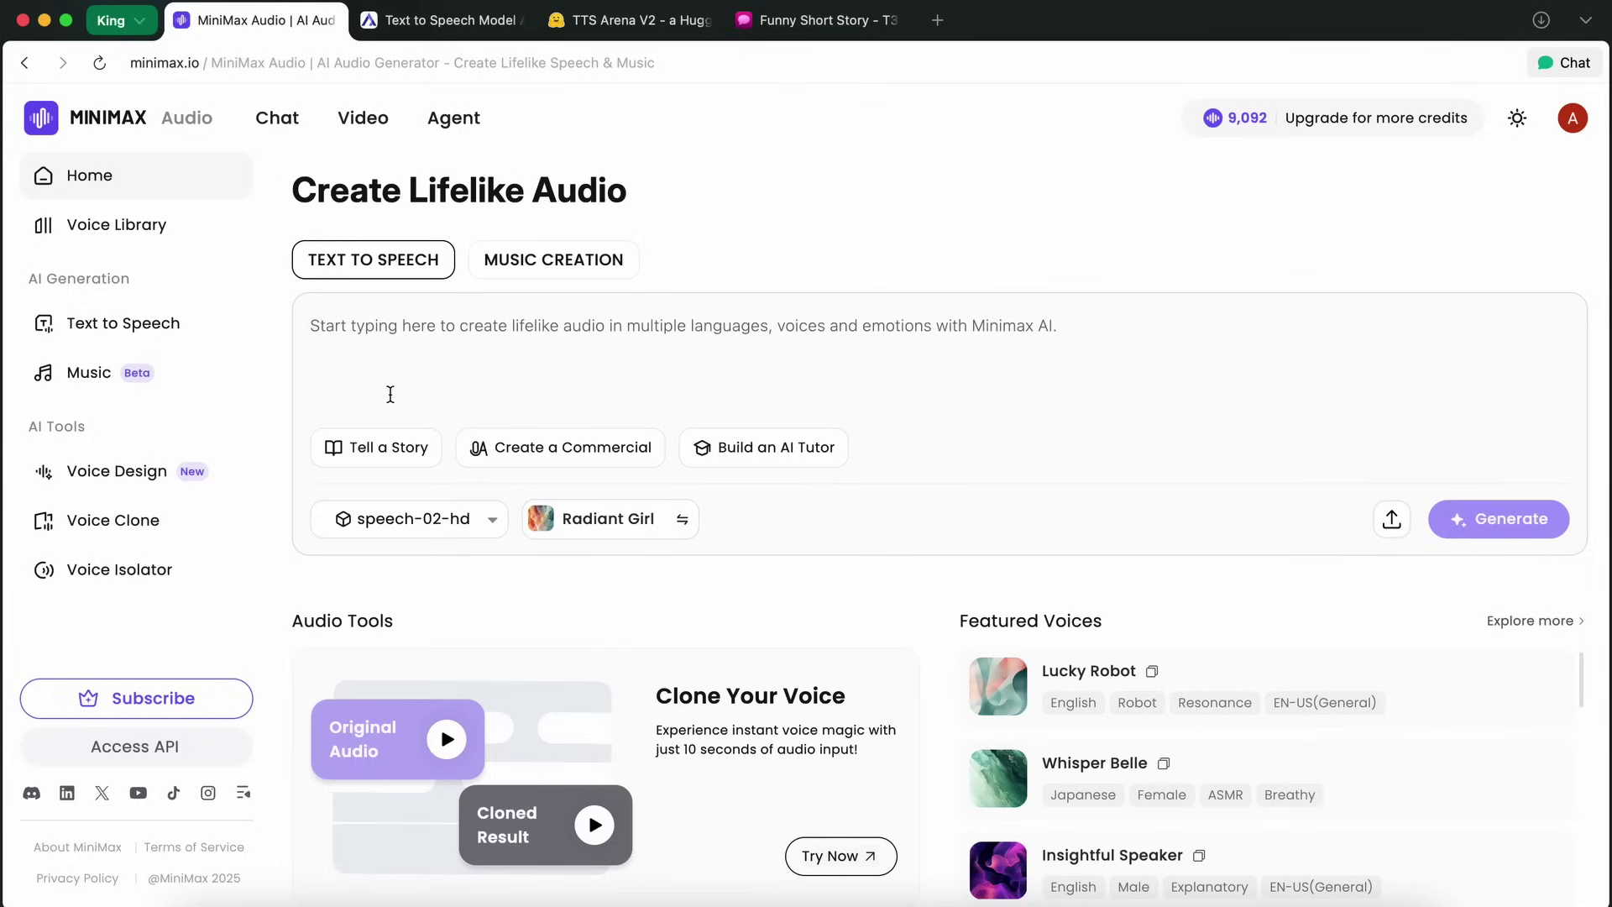
{"action": "left_click", "coordinate": [422, 393]}
{"action": "left_click", "coordinate": [1392, 518]}
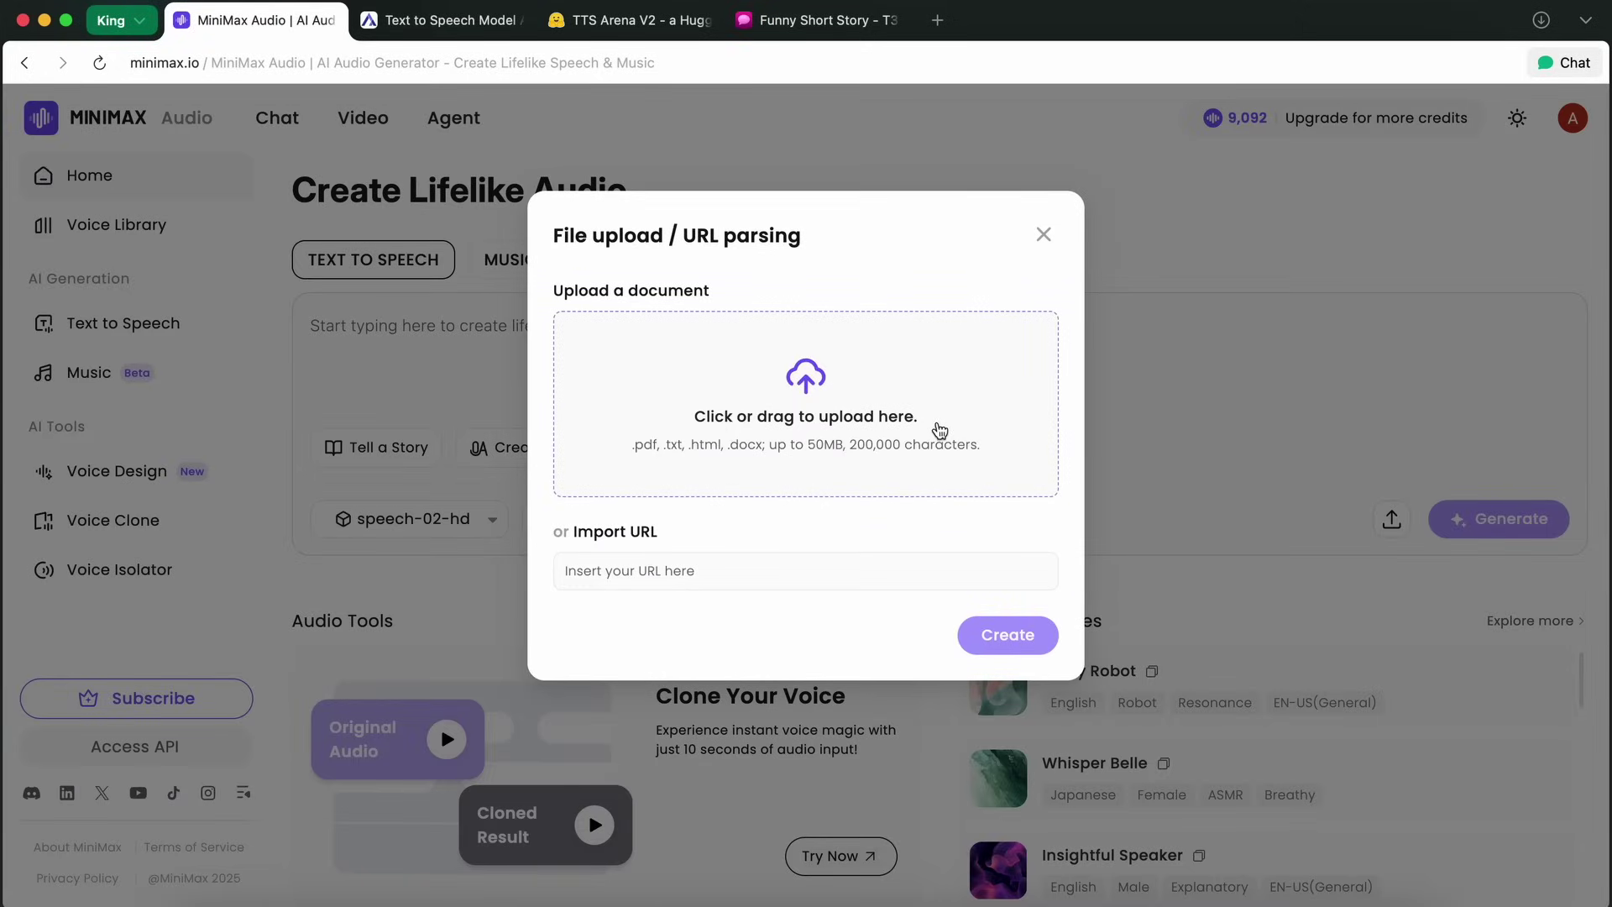
{"action": "left_click", "coordinate": [1045, 236]}
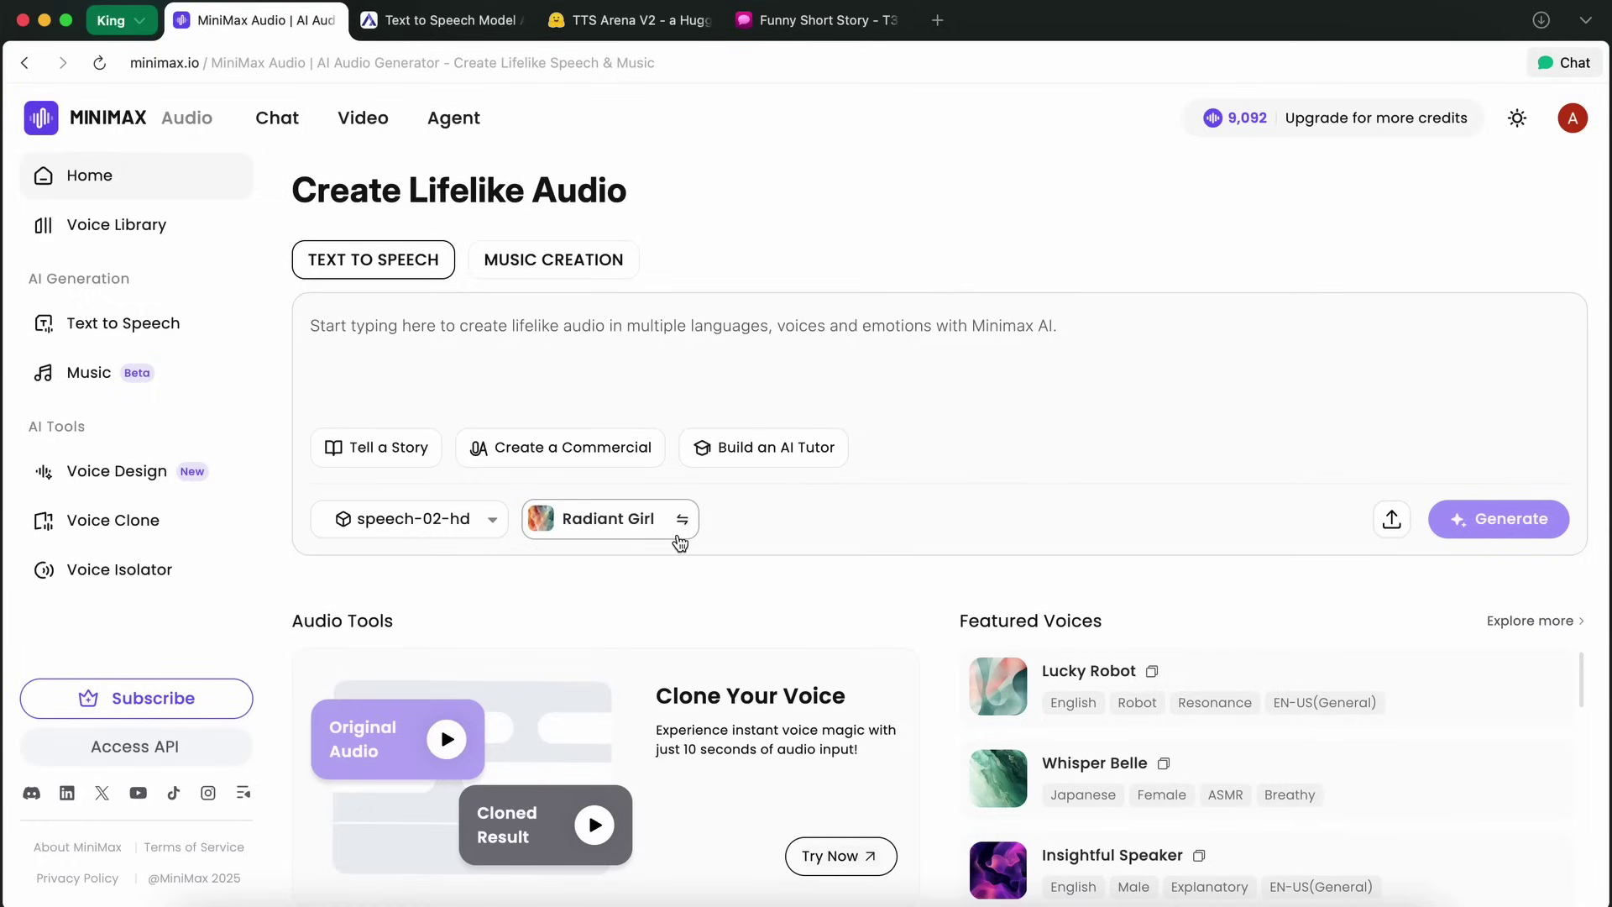
{"action": "left_click", "coordinate": [600, 536]}
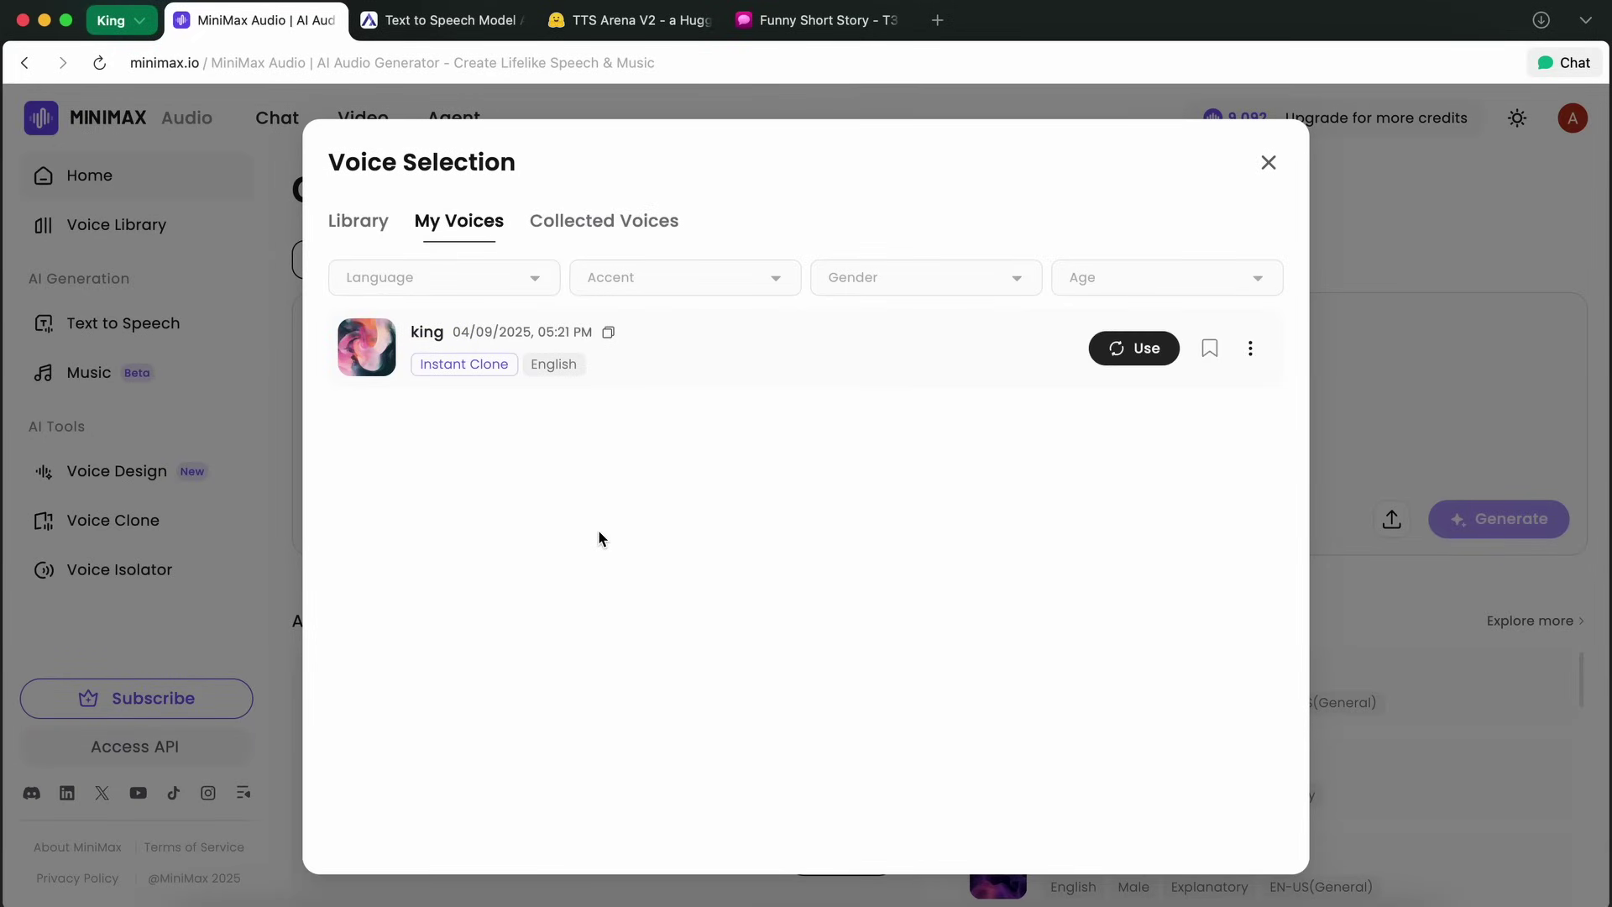
{"action": "left_click", "coordinate": [378, 223]}
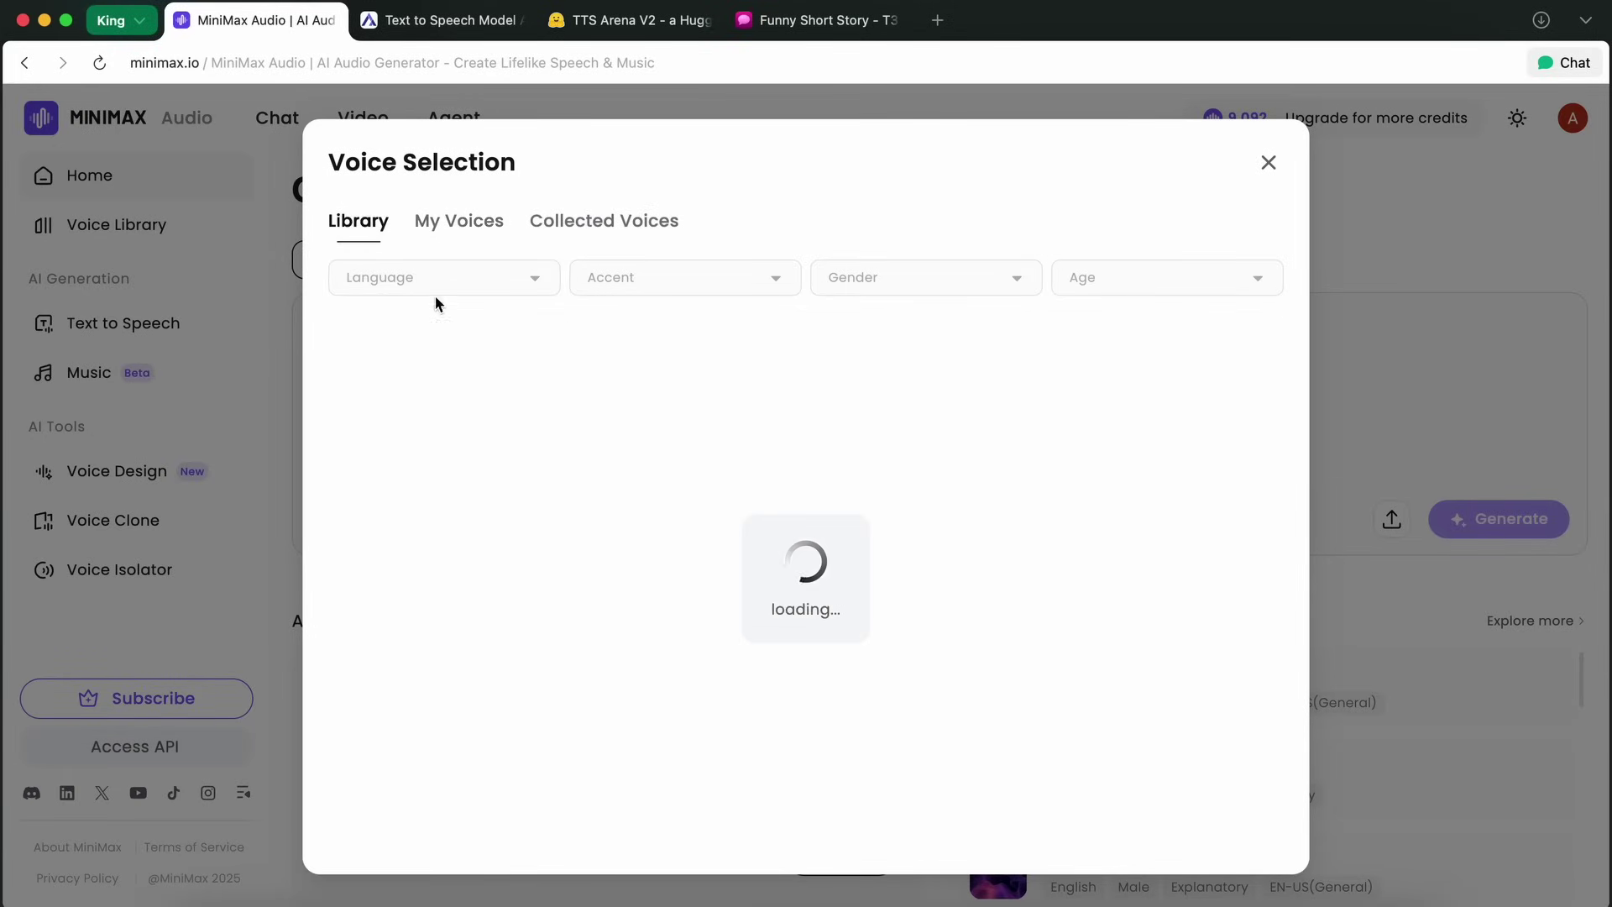
{"action": "scroll", "coordinate": [581, 458], "scroll_direction": "down", "scroll_amount": 5}
{"action": "scroll", "coordinate": [580, 458], "scroll_direction": "down", "scroll_amount": 3}
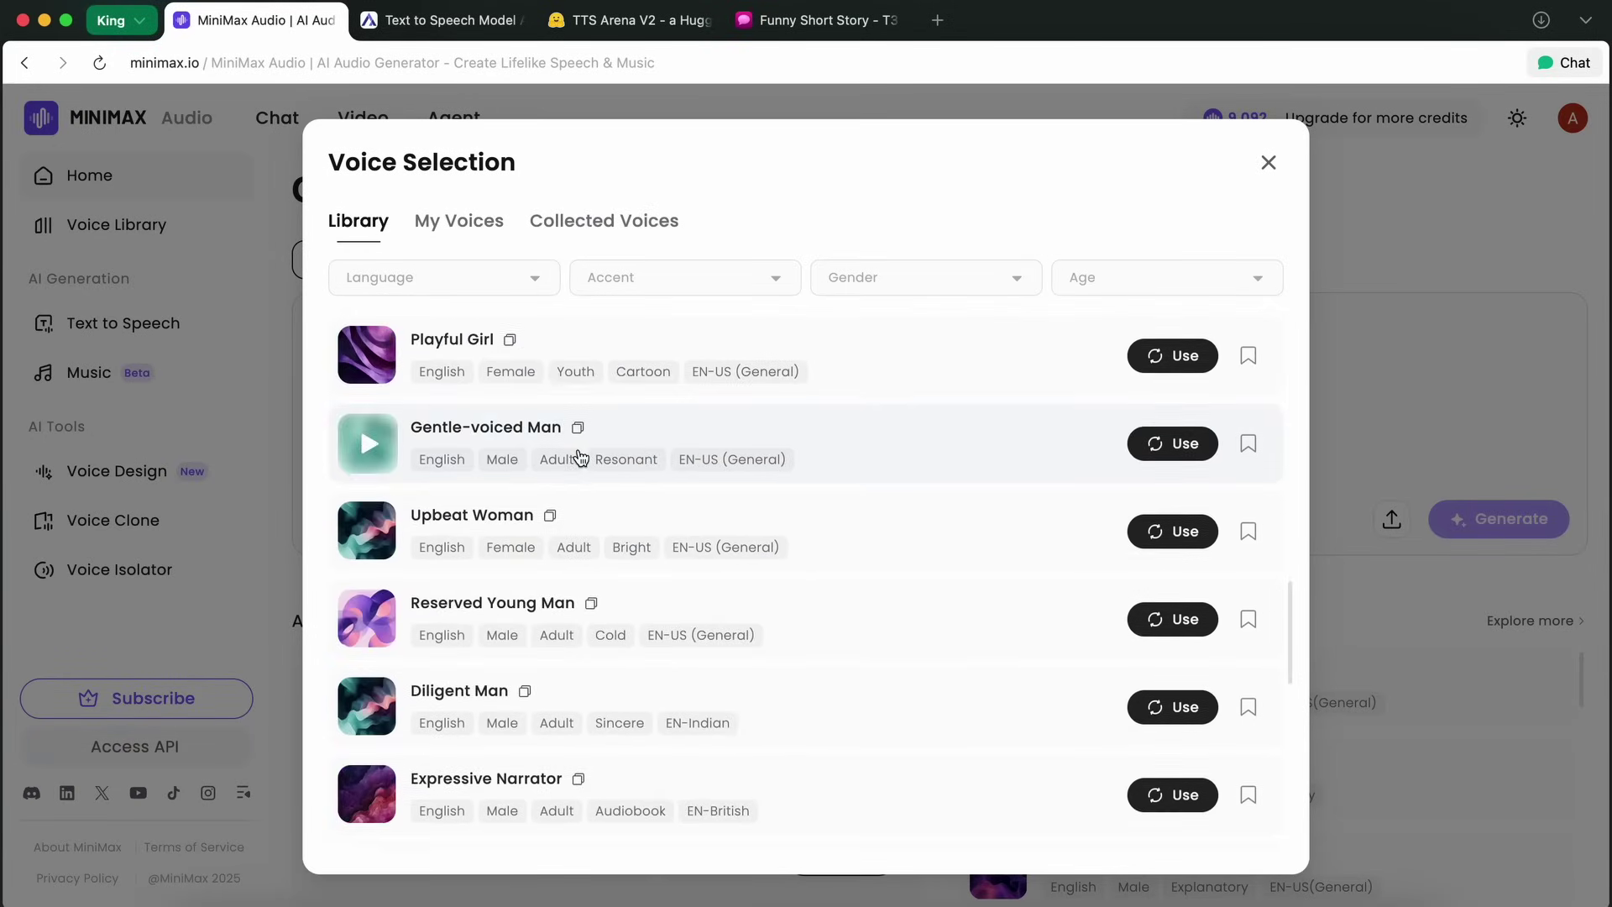
{"action": "scroll", "coordinate": [579, 457], "scroll_direction": "down", "scroll_amount": 5}
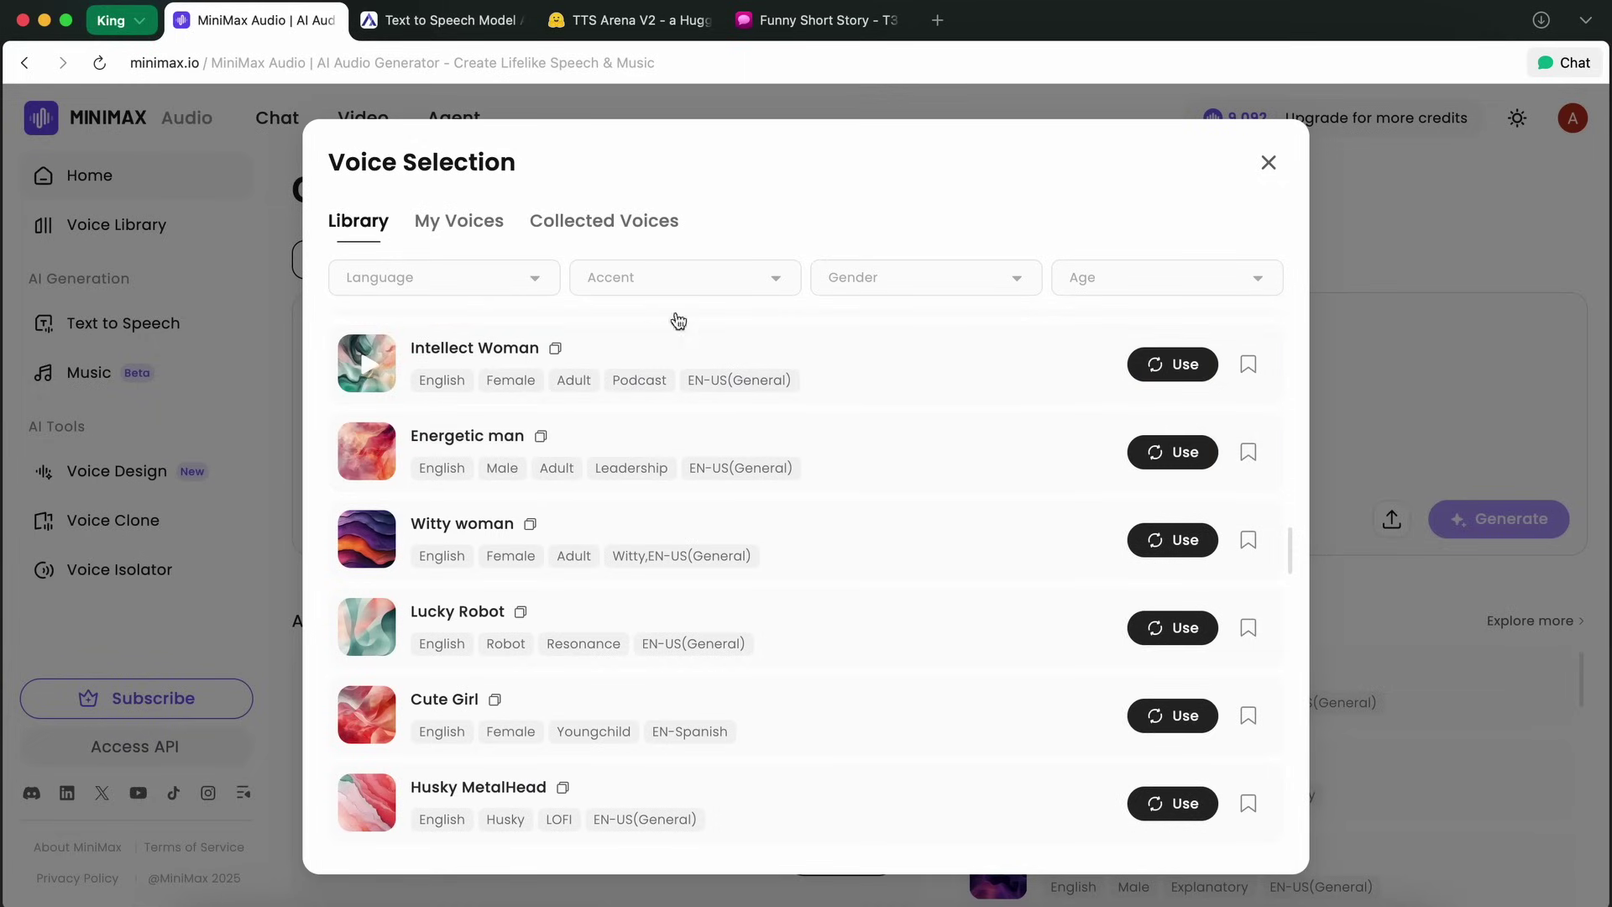
{"action": "left_click", "coordinate": [530, 292]}
{"action": "scroll", "coordinate": [496, 455], "scroll_direction": "down", "scroll_amount": 1}
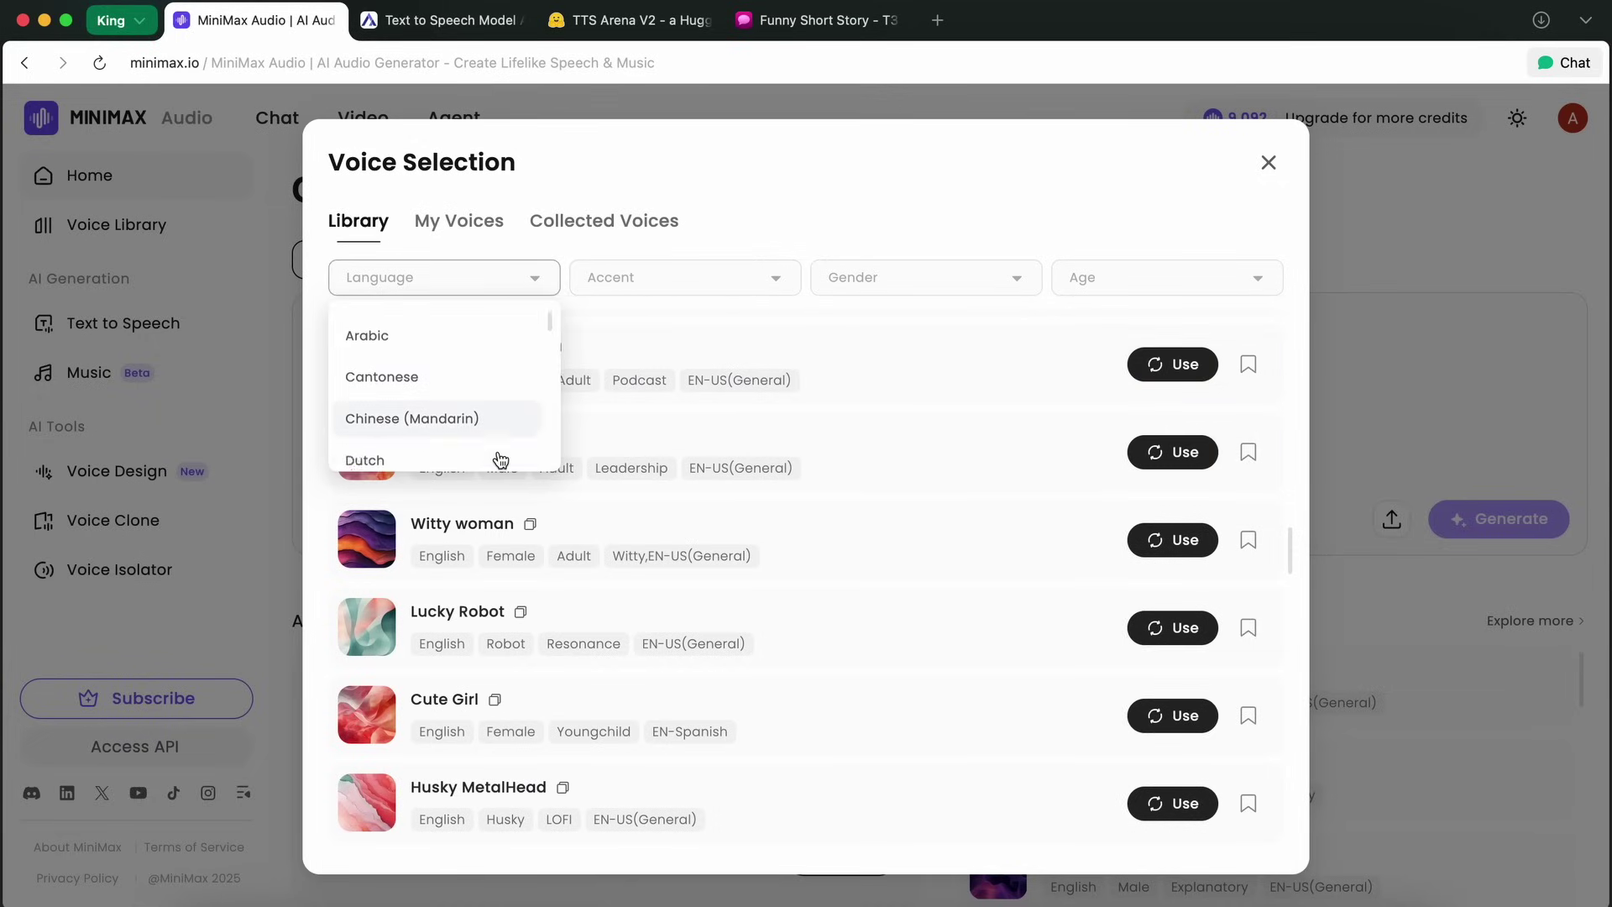
{"action": "scroll", "coordinate": [497, 453], "scroll_direction": "down", "scroll_amount": 3}
{"action": "scroll", "coordinate": [496, 452], "scroll_direction": "down", "scroll_amount": 1}
{"action": "scroll", "coordinate": [500, 442], "scroll_direction": "down", "scroll_amount": 1}
{"action": "scroll", "coordinate": [497, 441], "scroll_direction": "up", "scroll_amount": 5}
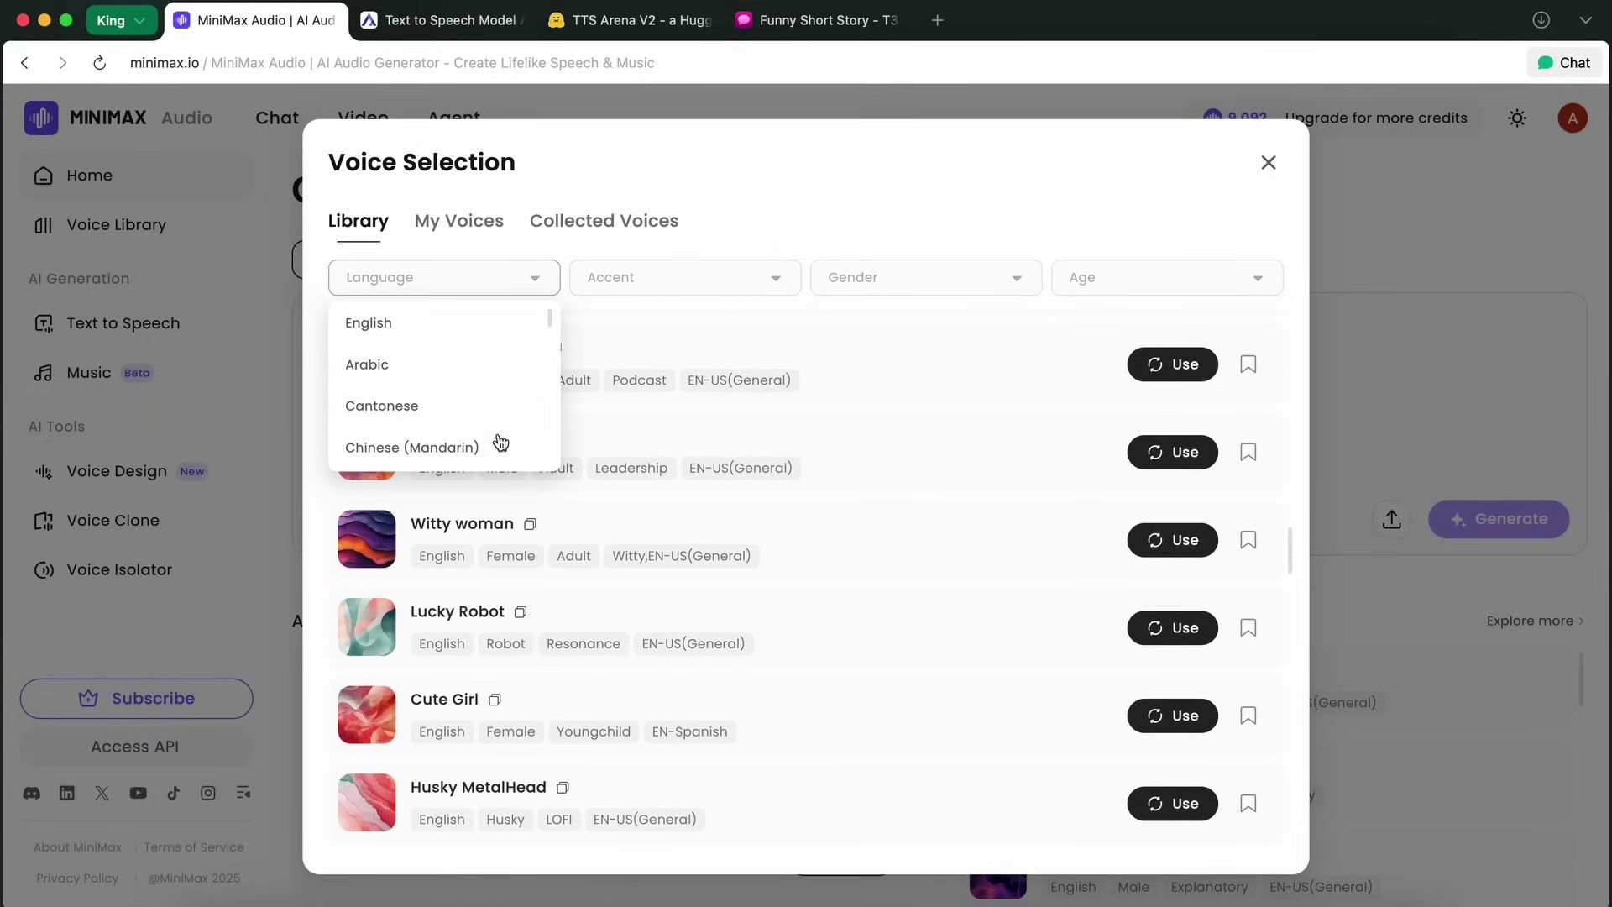
{"action": "left_click", "coordinate": [666, 282]}
{"action": "scroll", "coordinate": [687, 398], "scroll_direction": "down", "scroll_amount": 2}
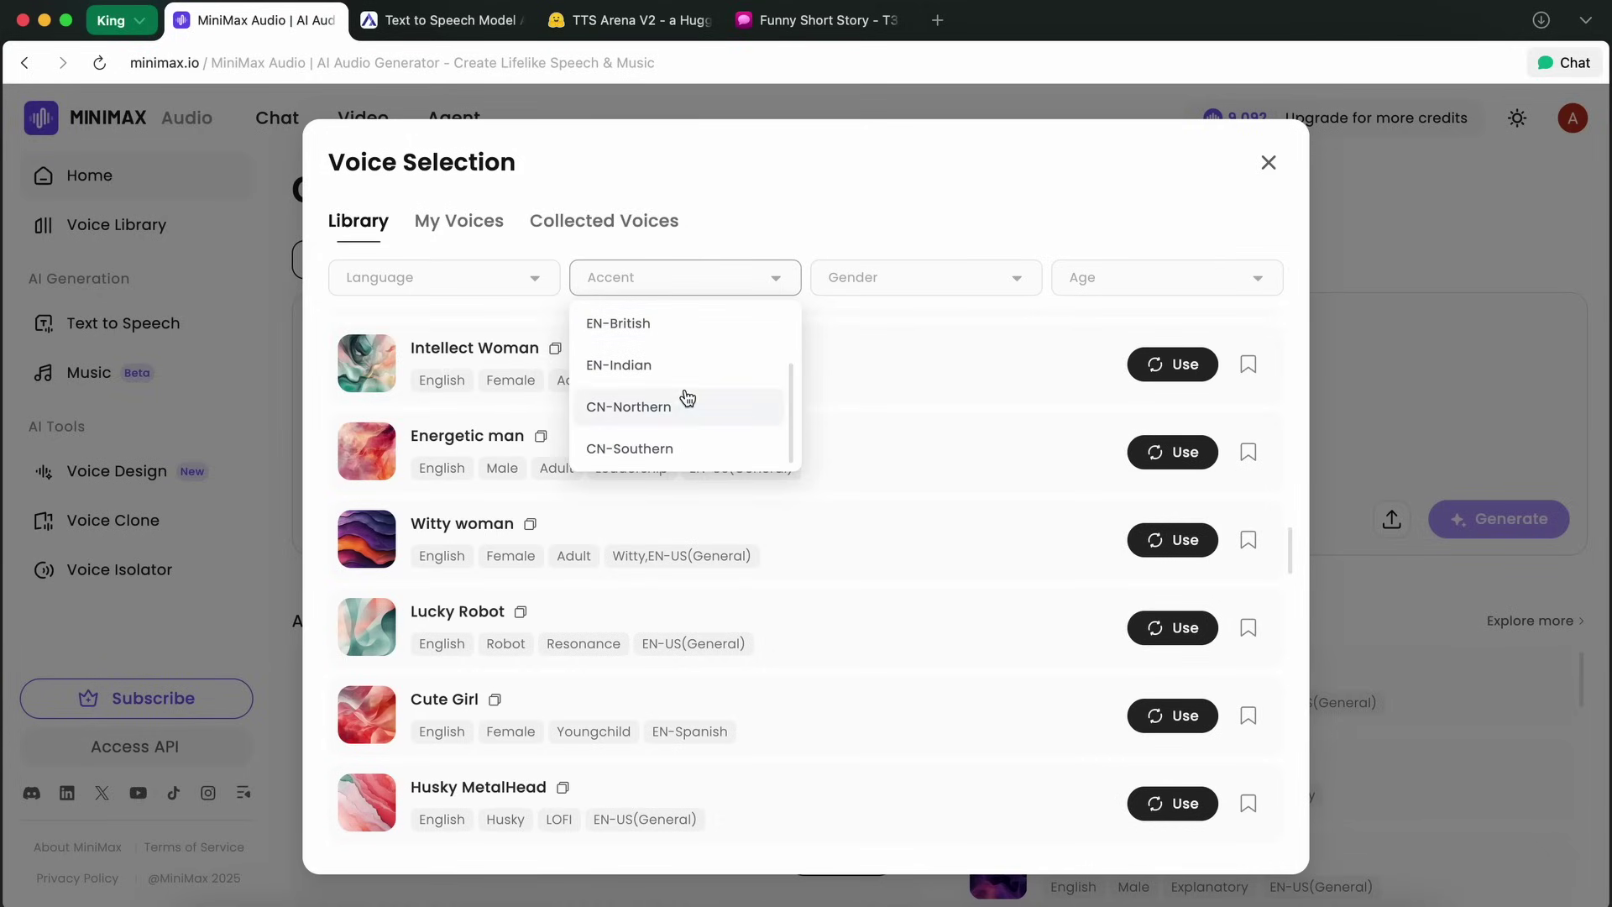
{"action": "left_click", "coordinate": [890, 294]}
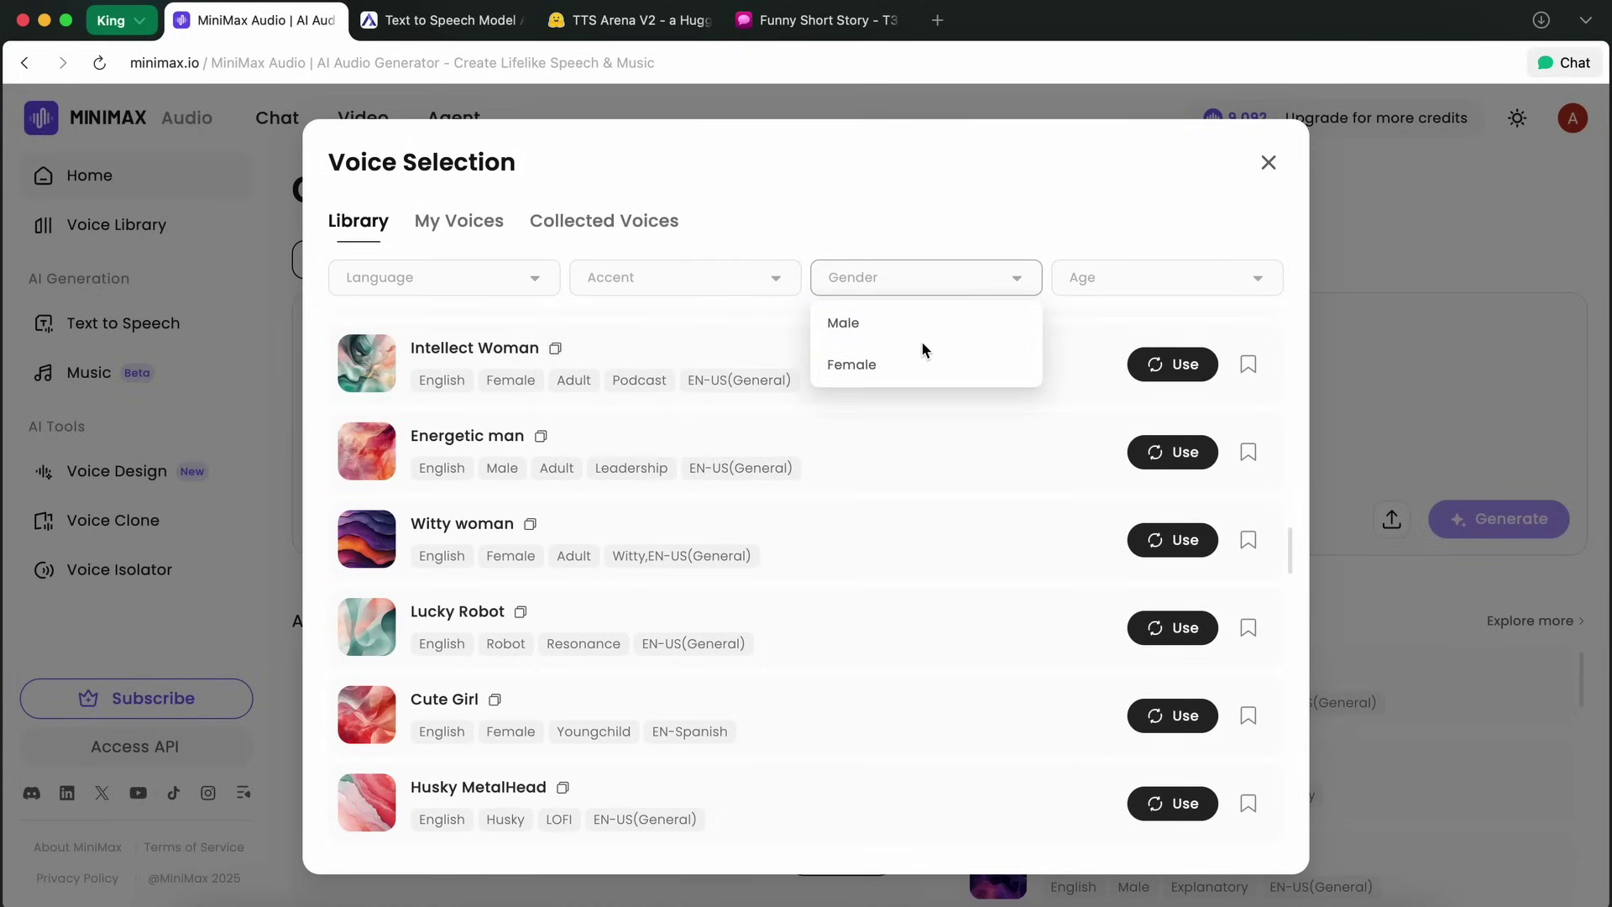
{"action": "left_click", "coordinate": [1080, 277]}
{"action": "scroll", "coordinate": [1105, 381], "scroll_direction": "down", "scroll_amount": 1}
{"action": "left_click", "coordinate": [1033, 216]}
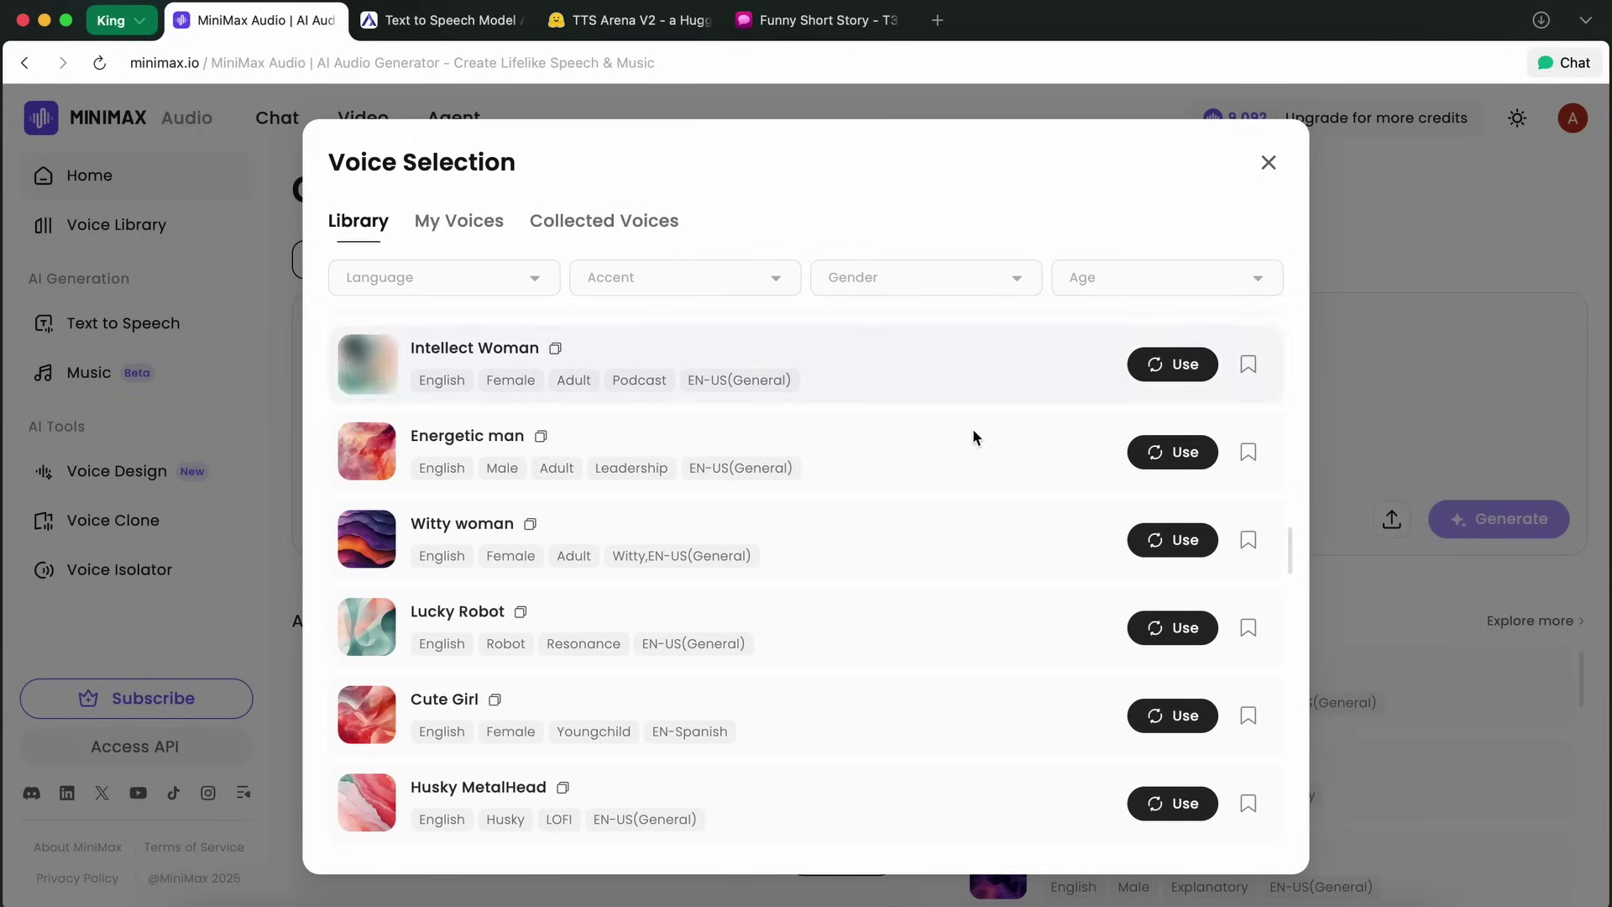
{"action": "scroll", "coordinate": [971, 435], "scroll_direction": "down", "scroll_amount": 5}
{"action": "scroll", "coordinate": [961, 516], "scroll_direction": "down", "scroll_amount": 5}
{"action": "scroll", "coordinate": [963, 517], "scroll_direction": "down", "scroll_amount": 5}
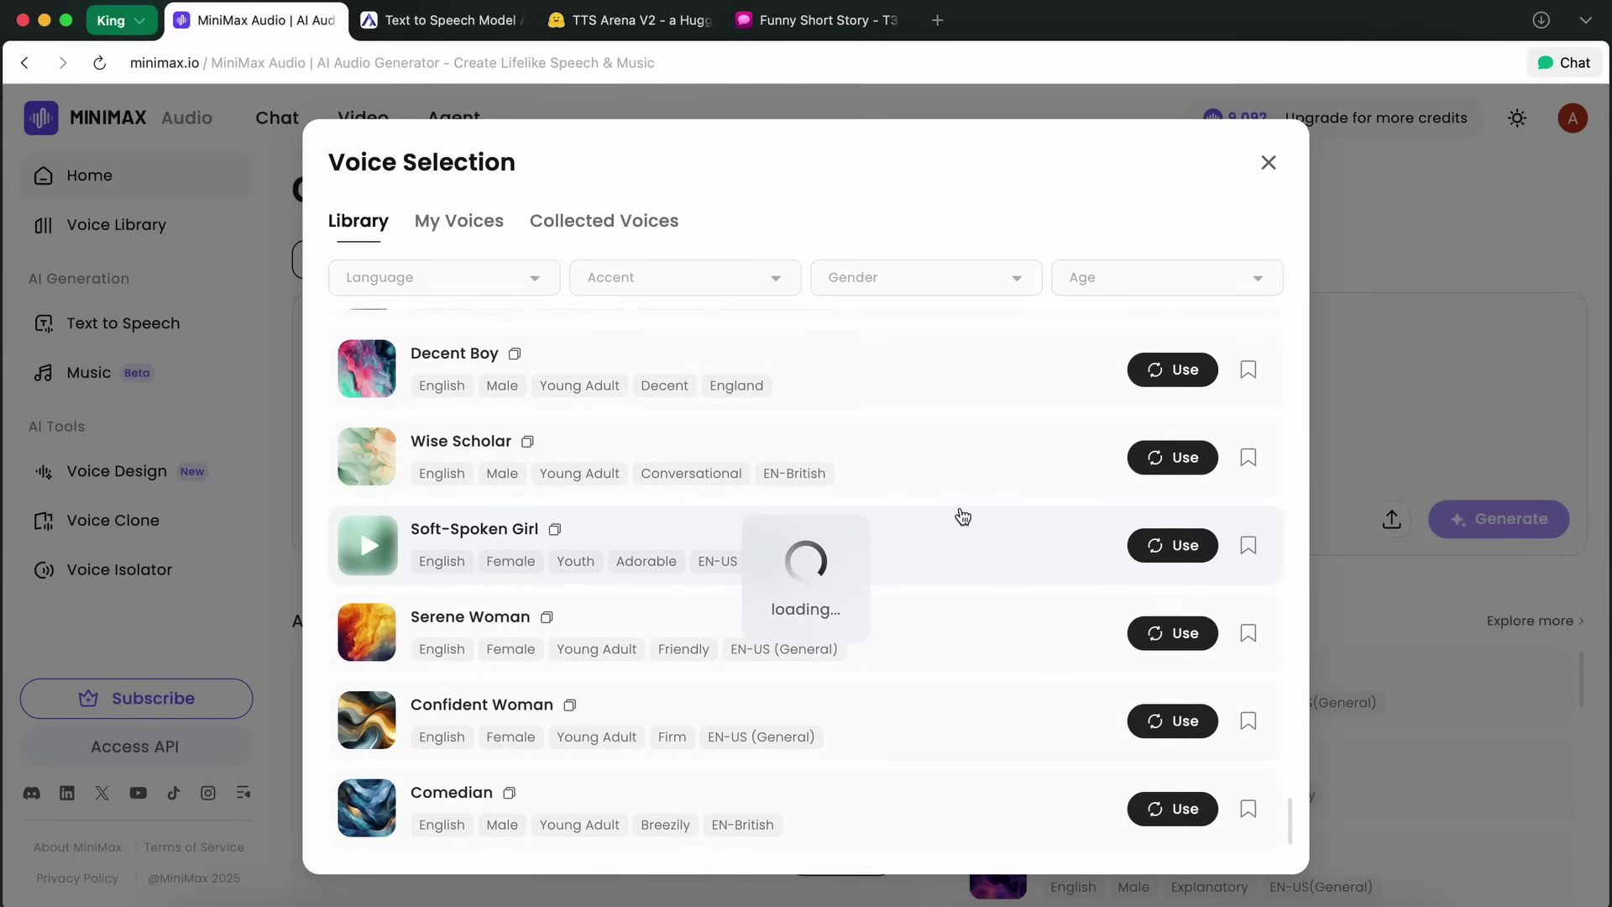
{"action": "scroll", "coordinate": [963, 517], "scroll_direction": "down", "scroll_amount": 5}
{"action": "scroll", "coordinate": [962, 517], "scroll_direction": "down", "scroll_amount": 3}
{"action": "scroll", "coordinate": [962, 516], "scroll_direction": "down", "scroll_amount": 5}
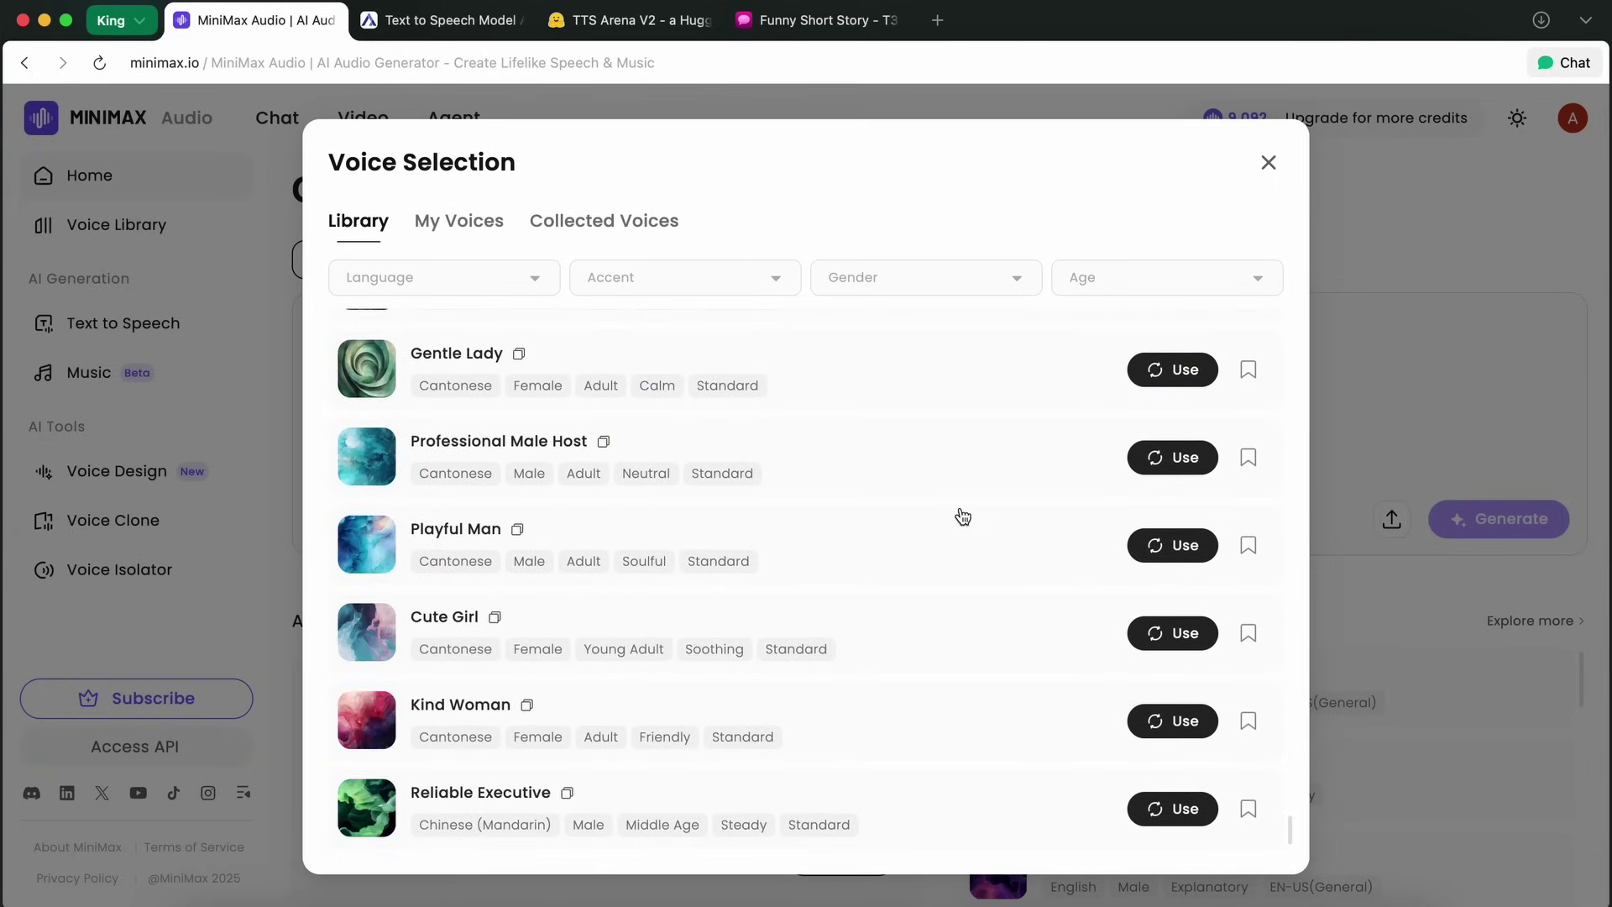
{"action": "scroll", "coordinate": [963, 517], "scroll_direction": "down", "scroll_amount": 5}
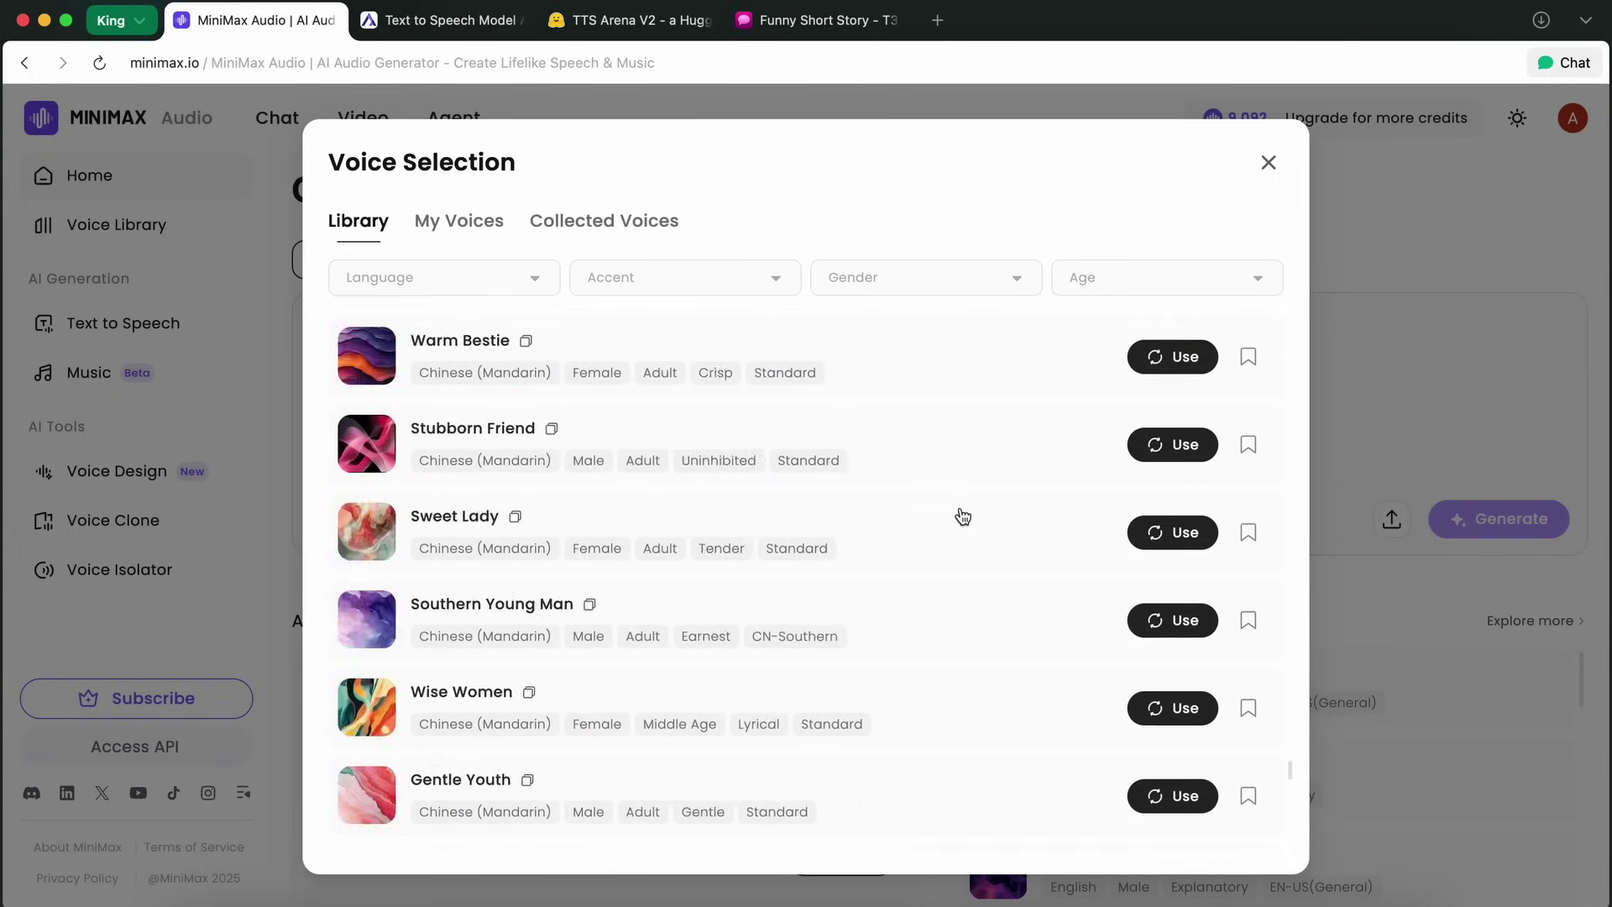
{"action": "scroll", "coordinate": [966, 510], "scroll_direction": "down", "scroll_amount": 5}
{"action": "scroll", "coordinate": [967, 502], "scroll_direction": "down", "scroll_amount": 5}
{"action": "scroll", "coordinate": [970, 493], "scroll_direction": "down", "scroll_amount": 3}
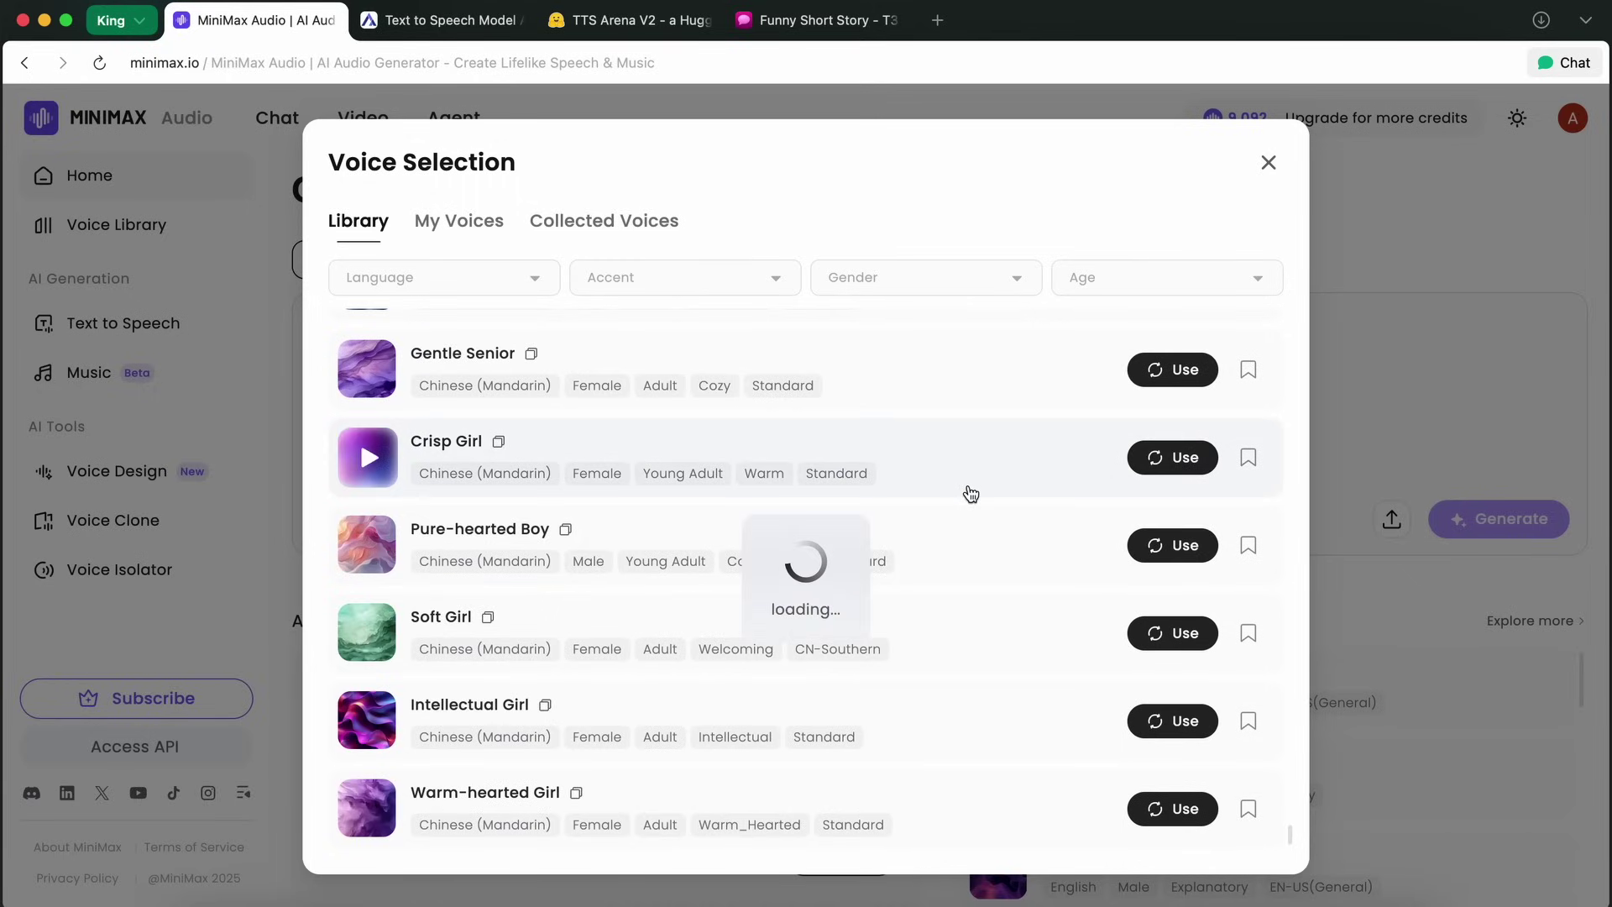
{"action": "scroll", "coordinate": [972, 487], "scroll_direction": "down", "scroll_amount": 5}
{"action": "scroll", "coordinate": [983, 479], "scroll_direction": "down", "scroll_amount": 2}
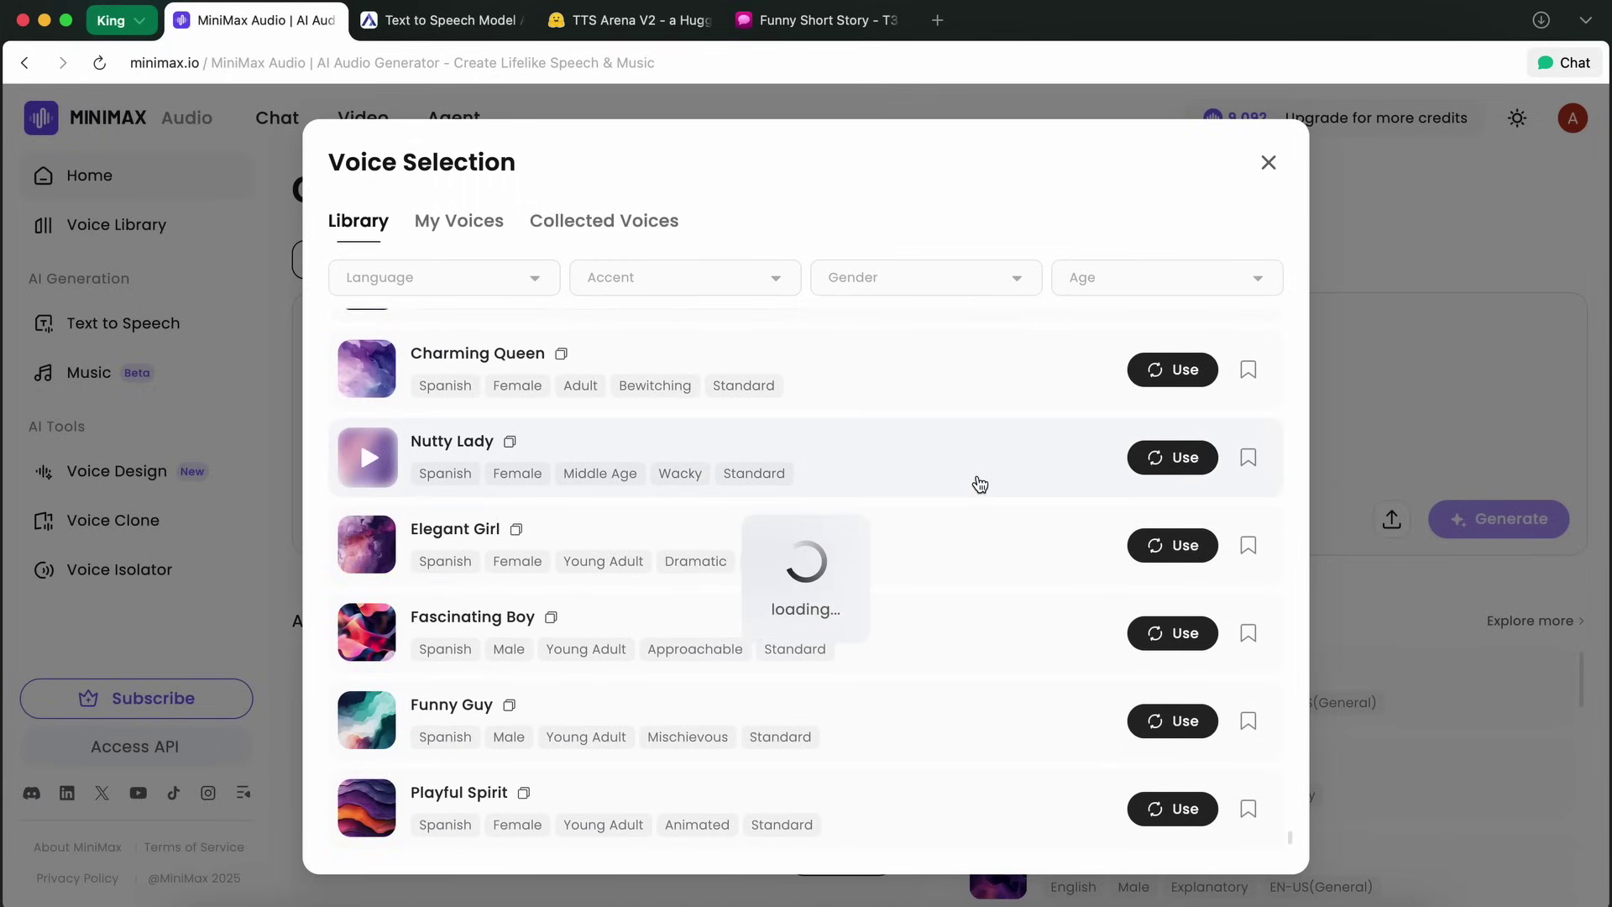
{"action": "scroll", "coordinate": [988, 473], "scroll_direction": "down", "scroll_amount": 5}
{"action": "scroll", "coordinate": [990, 466], "scroll_direction": "down", "scroll_amount": 3}
{"action": "scroll", "coordinate": [991, 466], "scroll_direction": "down", "scroll_amount": 2}
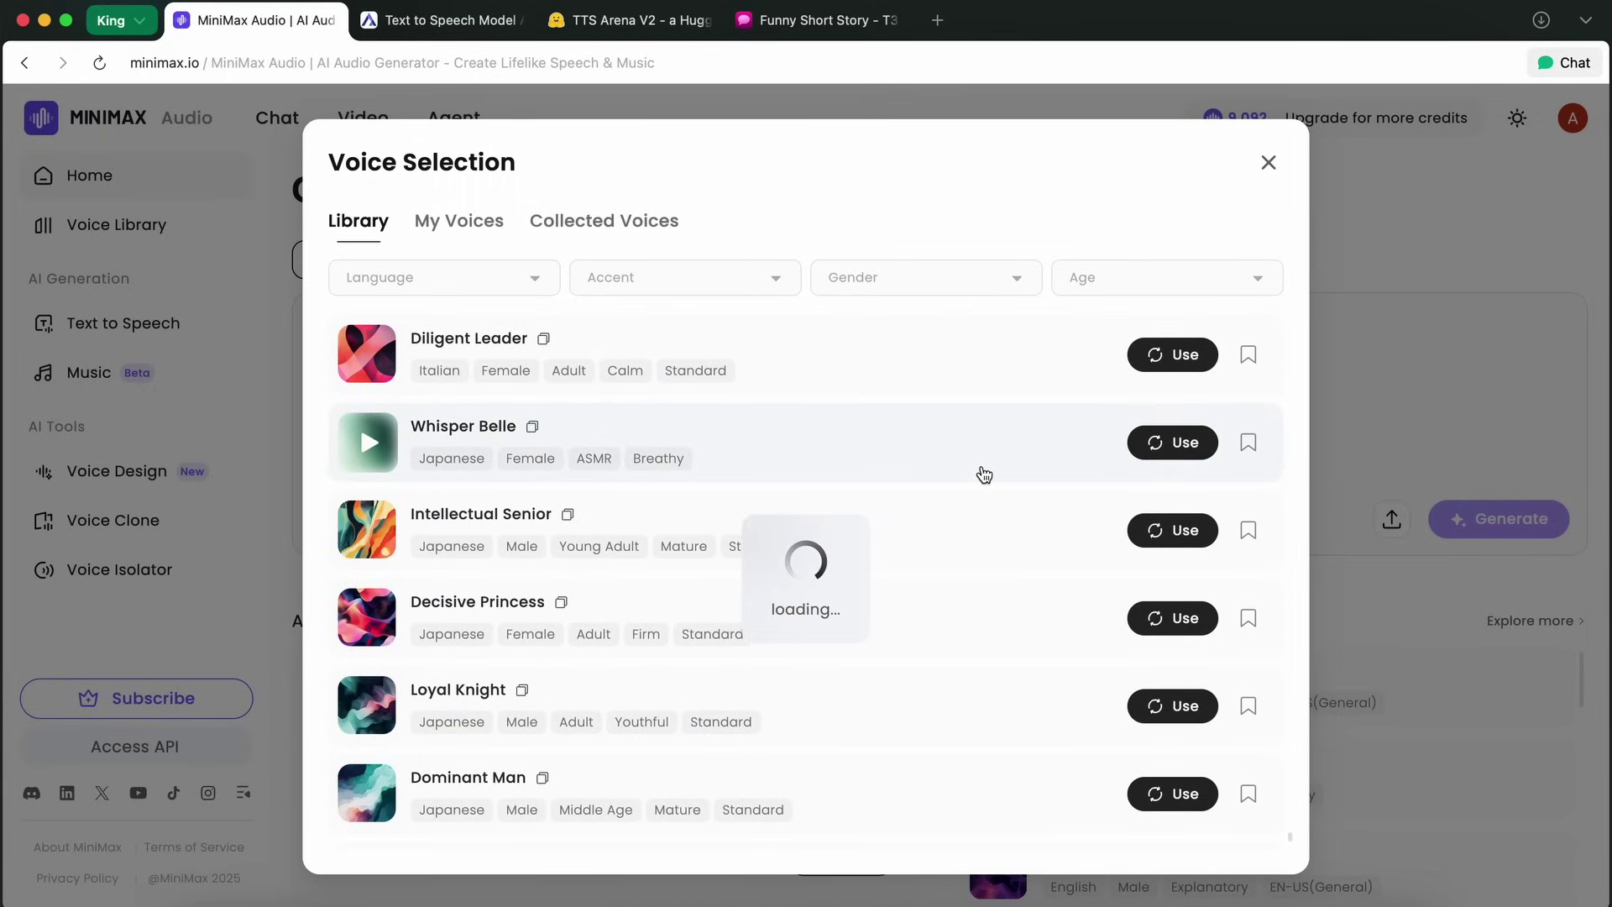
{"action": "scroll", "coordinate": [981, 472], "scroll_direction": "down", "scroll_amount": 5}
{"action": "scroll", "coordinate": [984, 474], "scroll_direction": "down", "scroll_amount": 5}
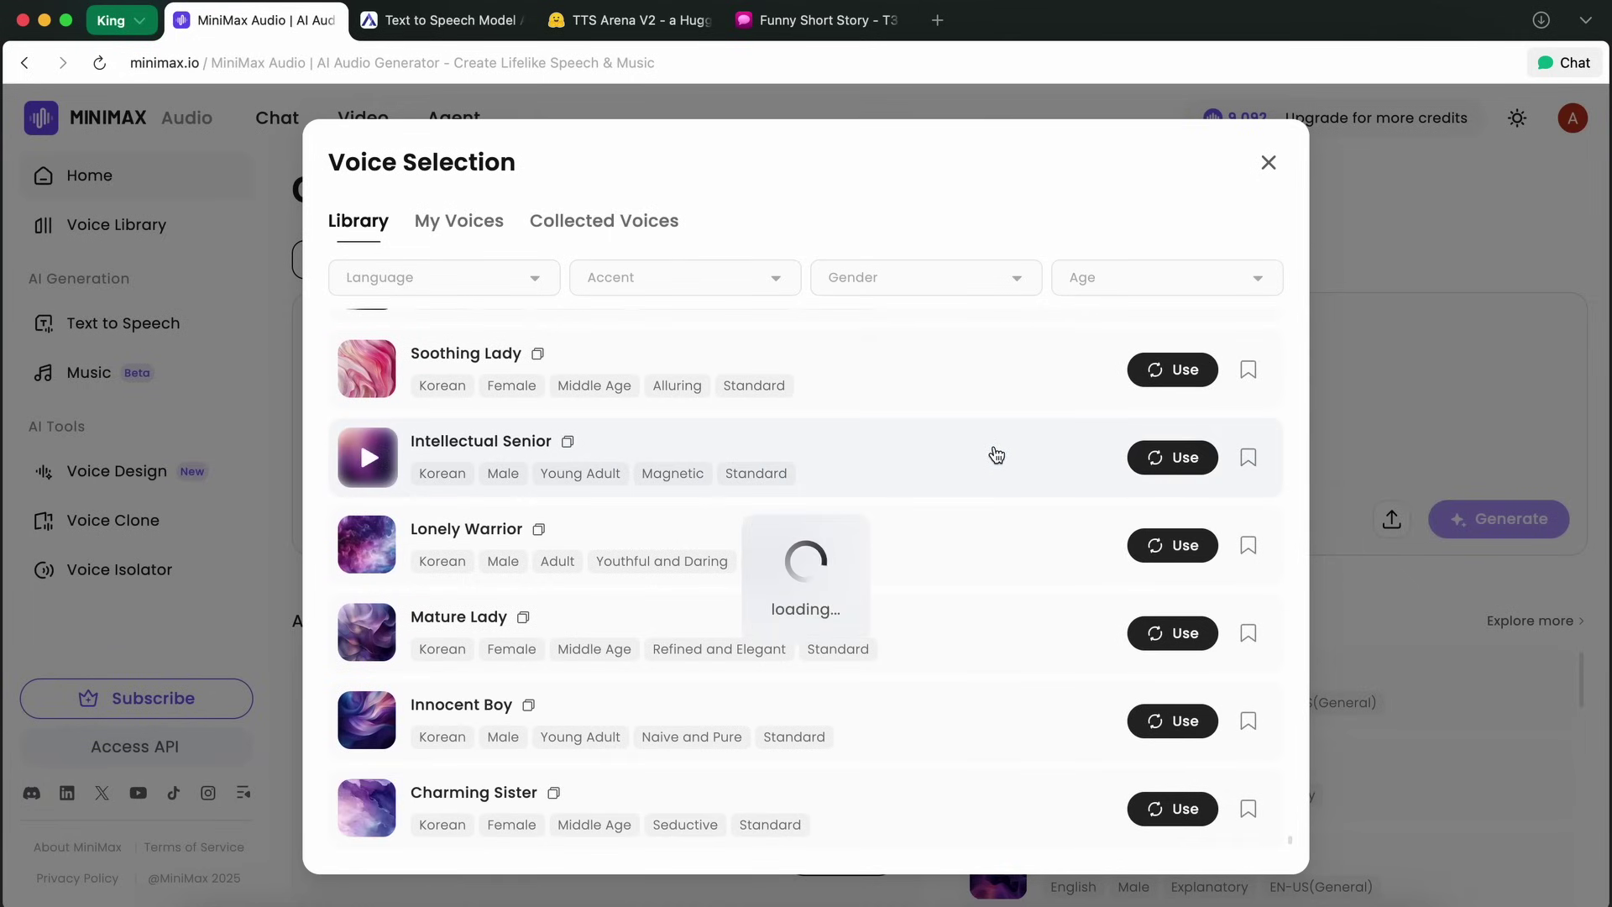
{"action": "left_click", "coordinate": [1262, 172]}
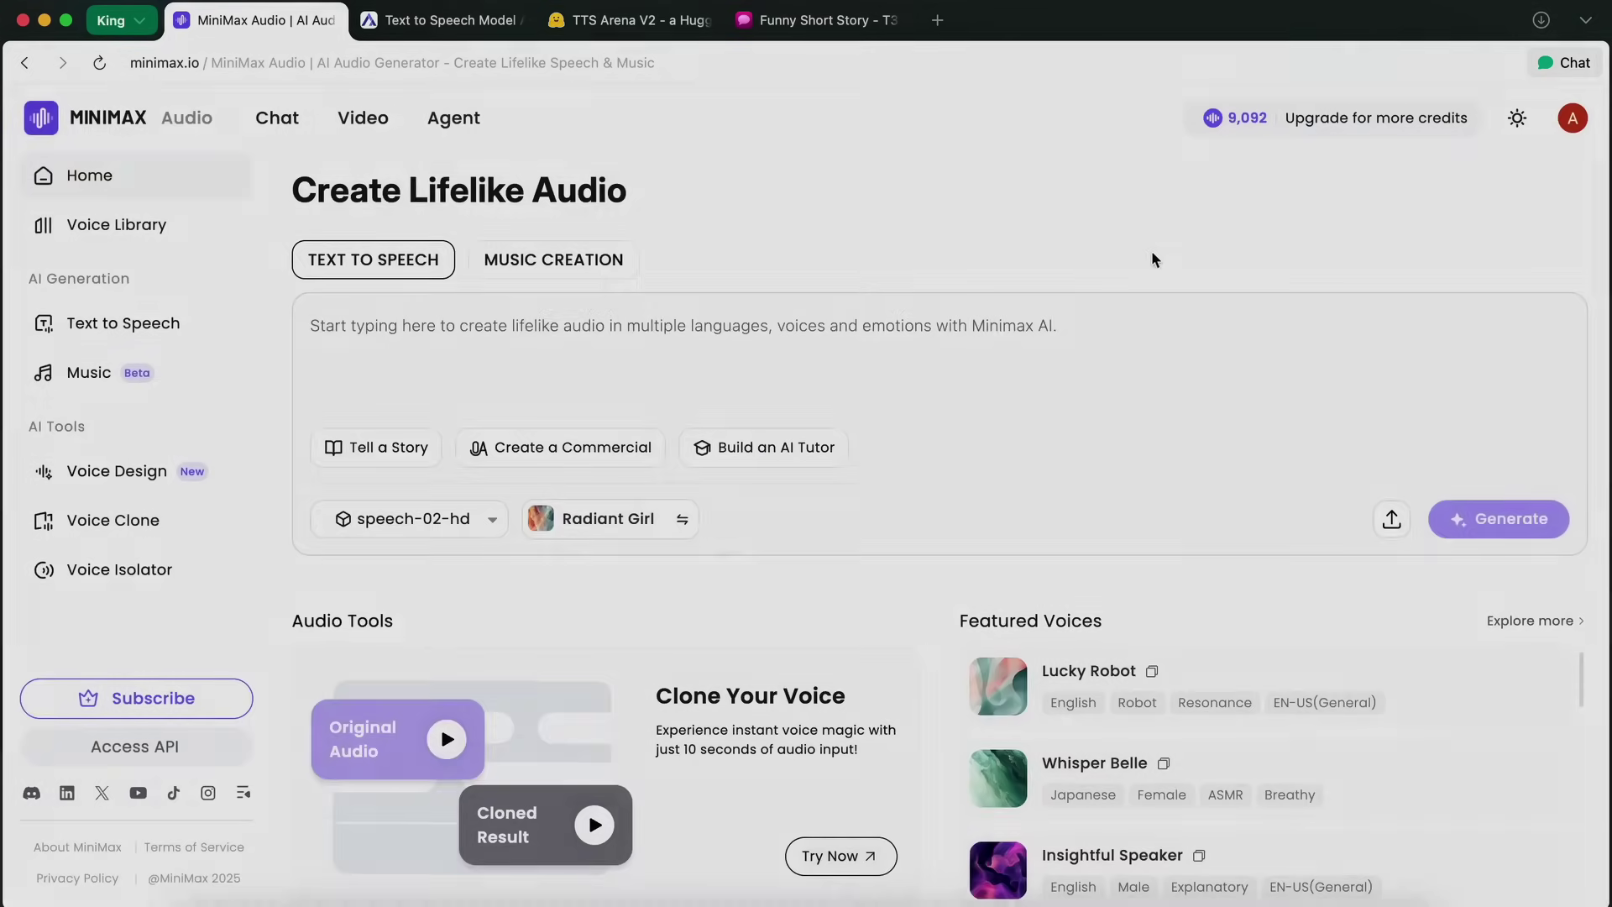